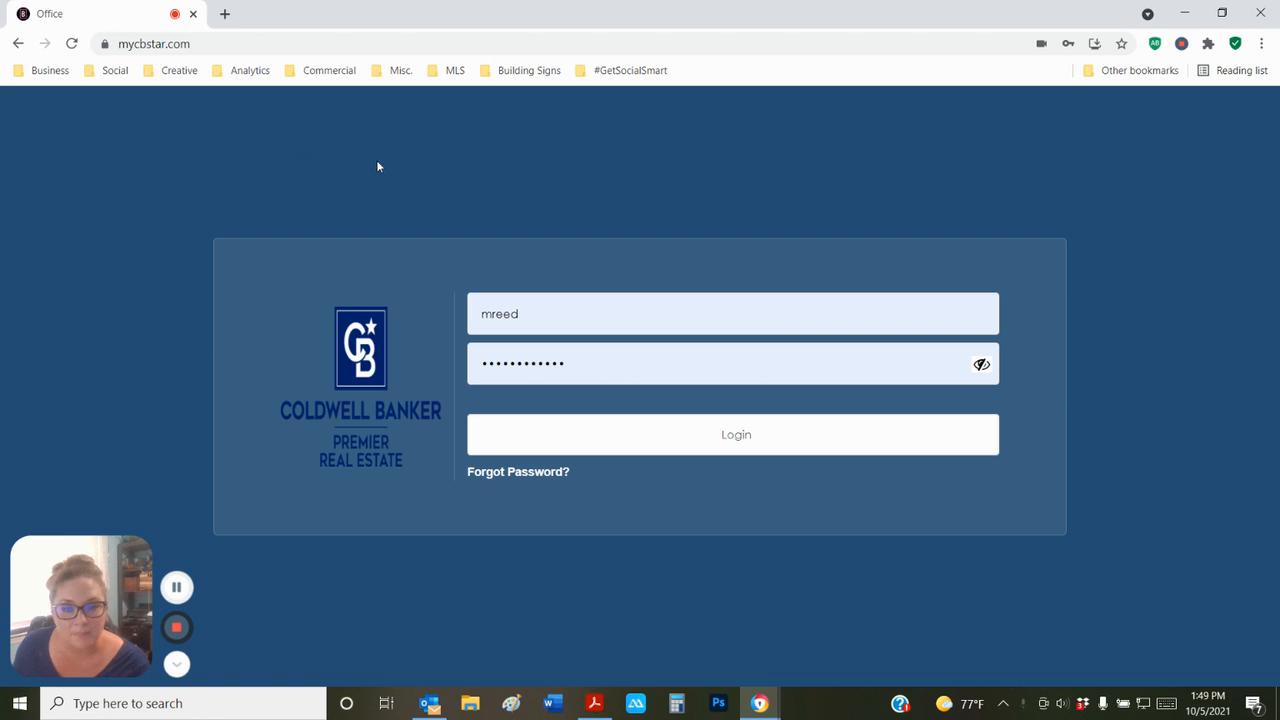
# Log in to MyCBStar and go to Files > Documents Library
pyautogui.click(714, 442)
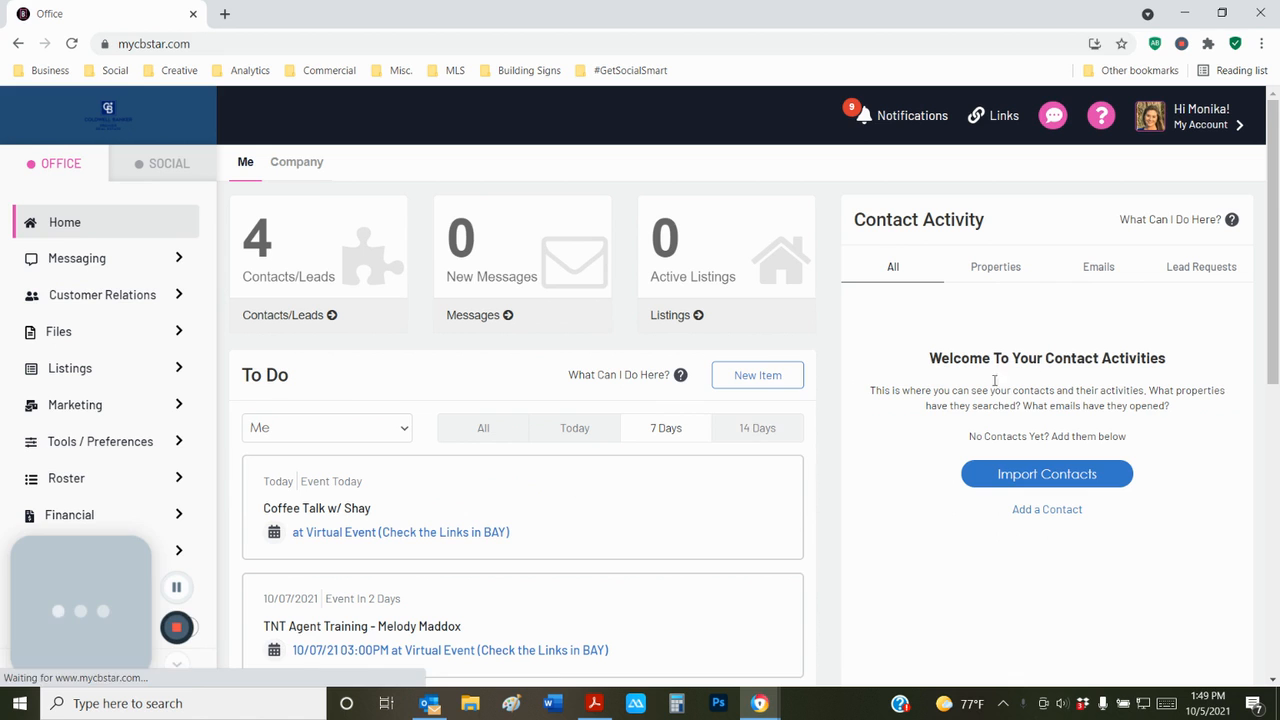
pyautogui.click(114, 348)
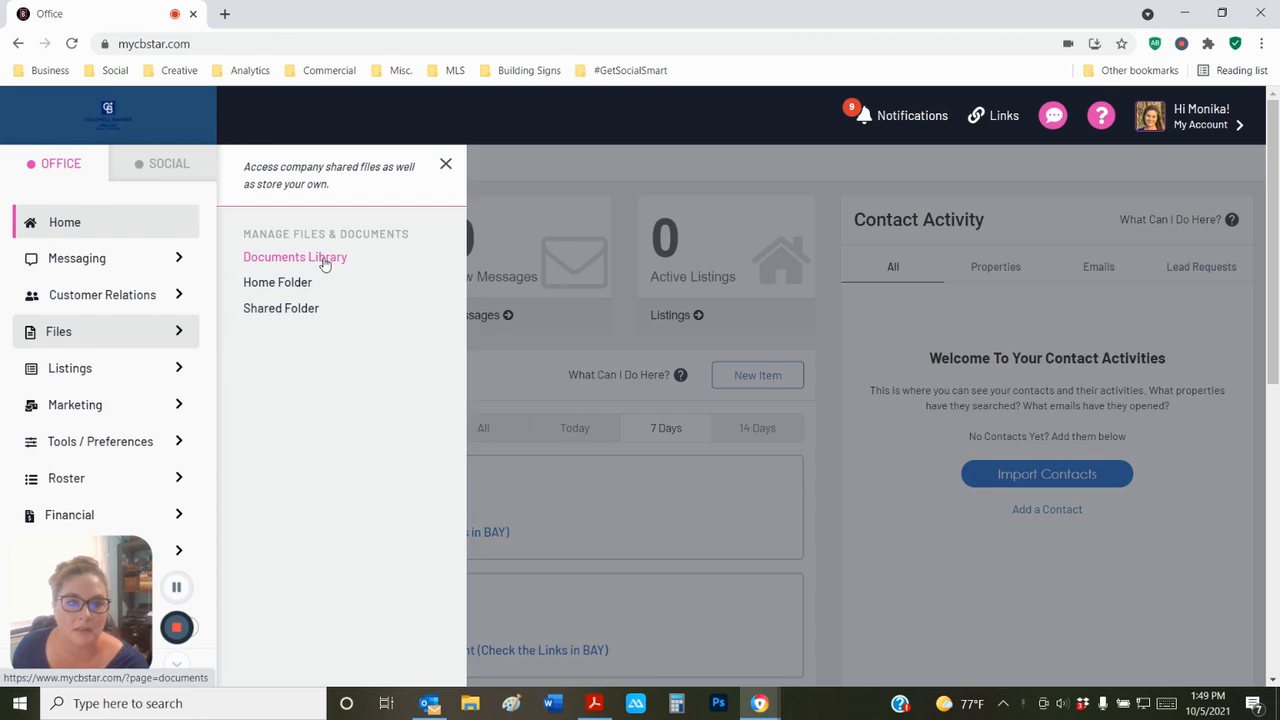
pyautogui.click(323, 263)
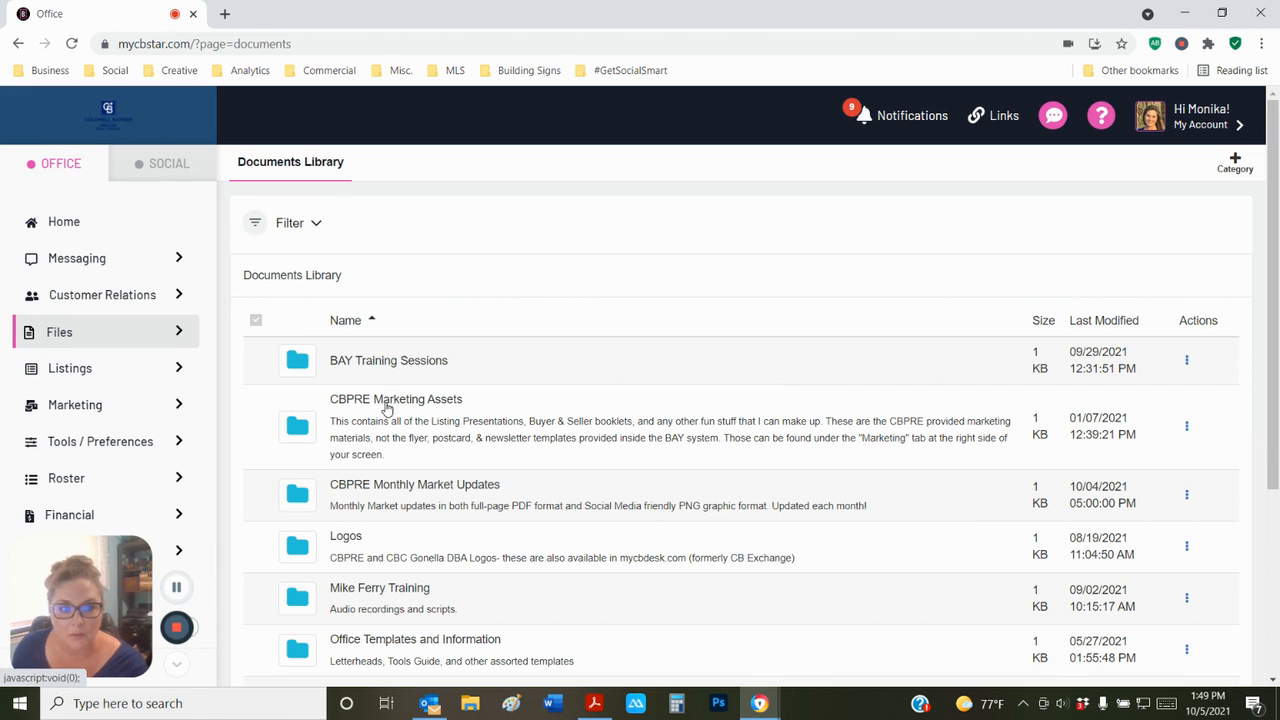
# Open CBPRE Marketing Assets > CBPRE Listing Presentations, clear the notification, and download CBPRE Listing Presentation 2020.pptx
pyautogui.click(387, 402)
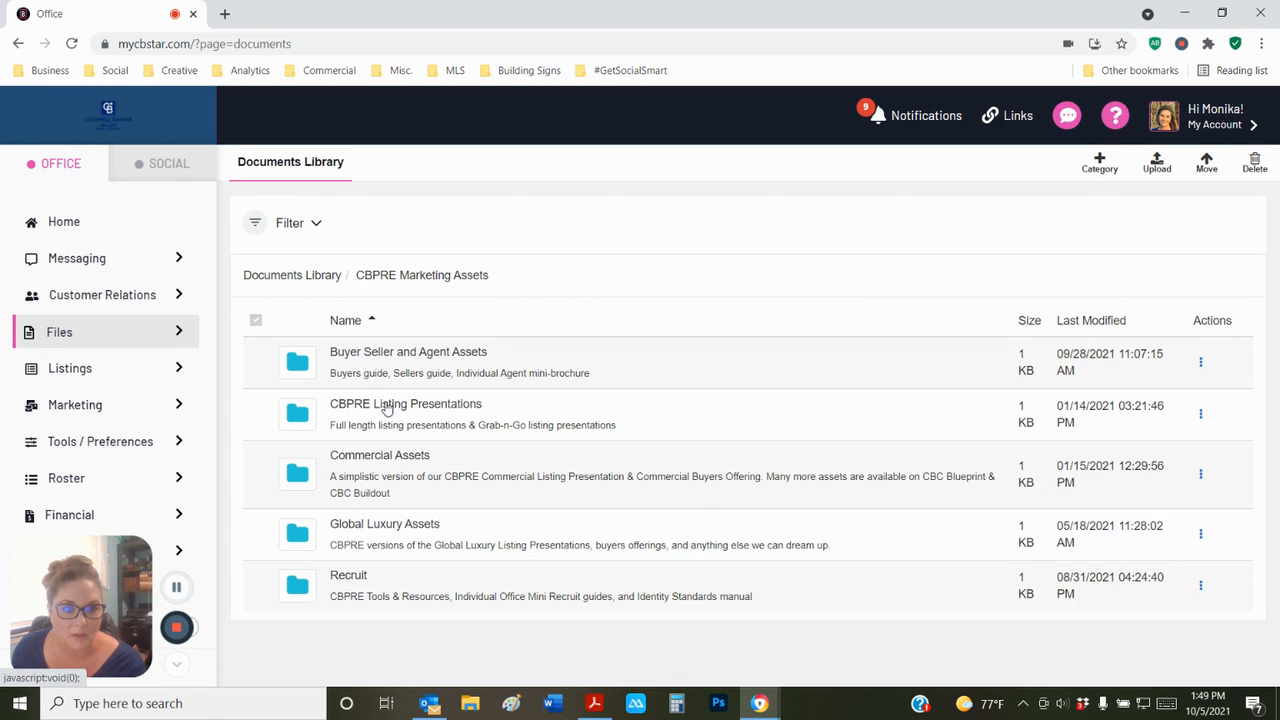
pyautogui.click(434, 412)
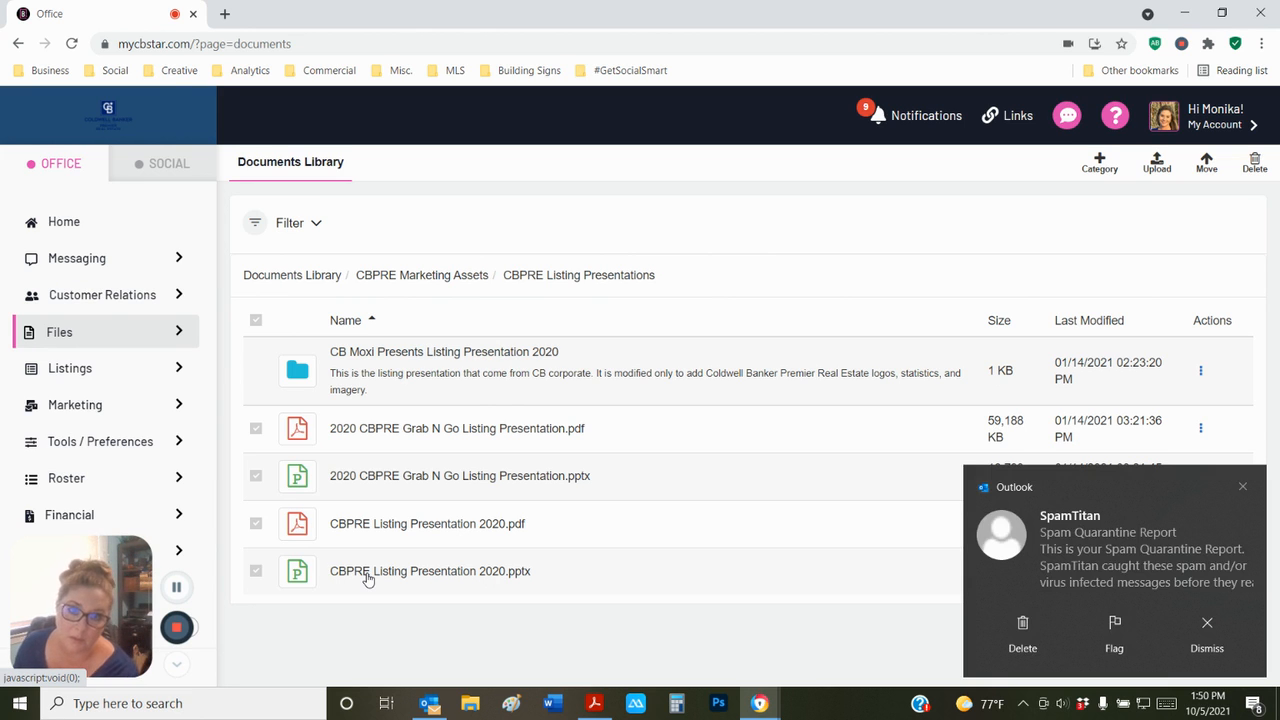
pyautogui.click(1242, 487)
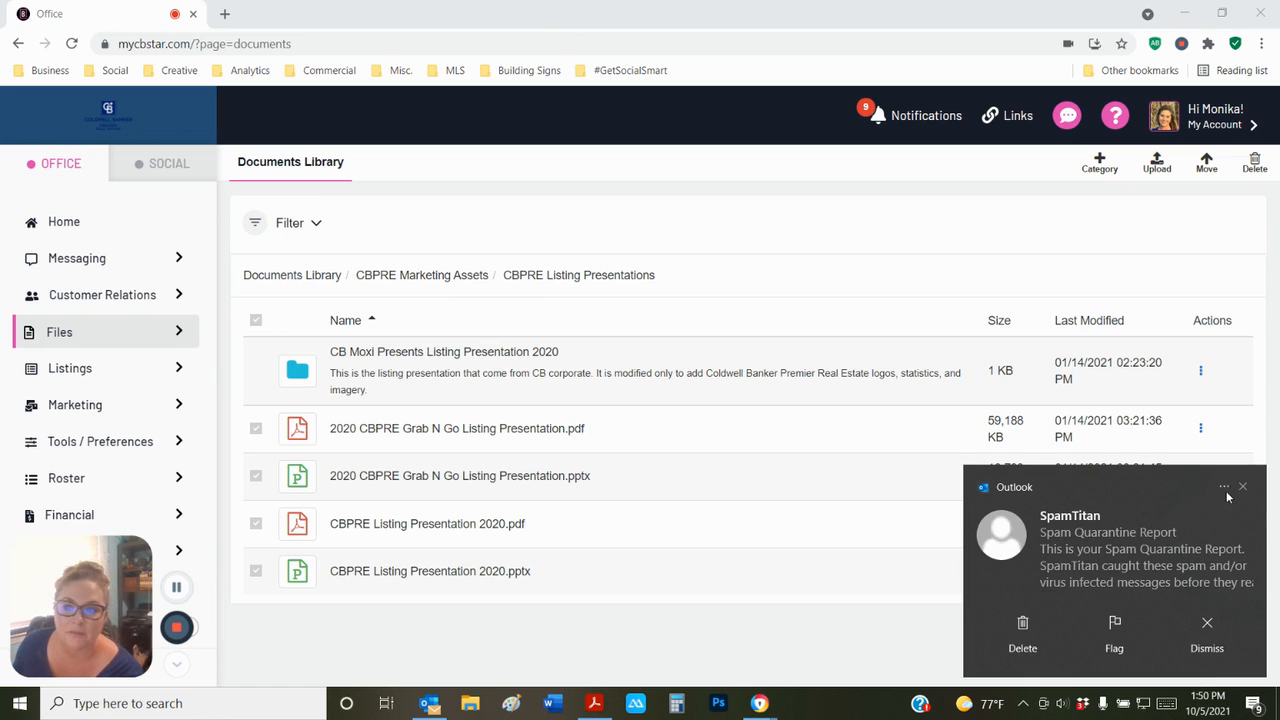
pyautogui.click(1242, 487)
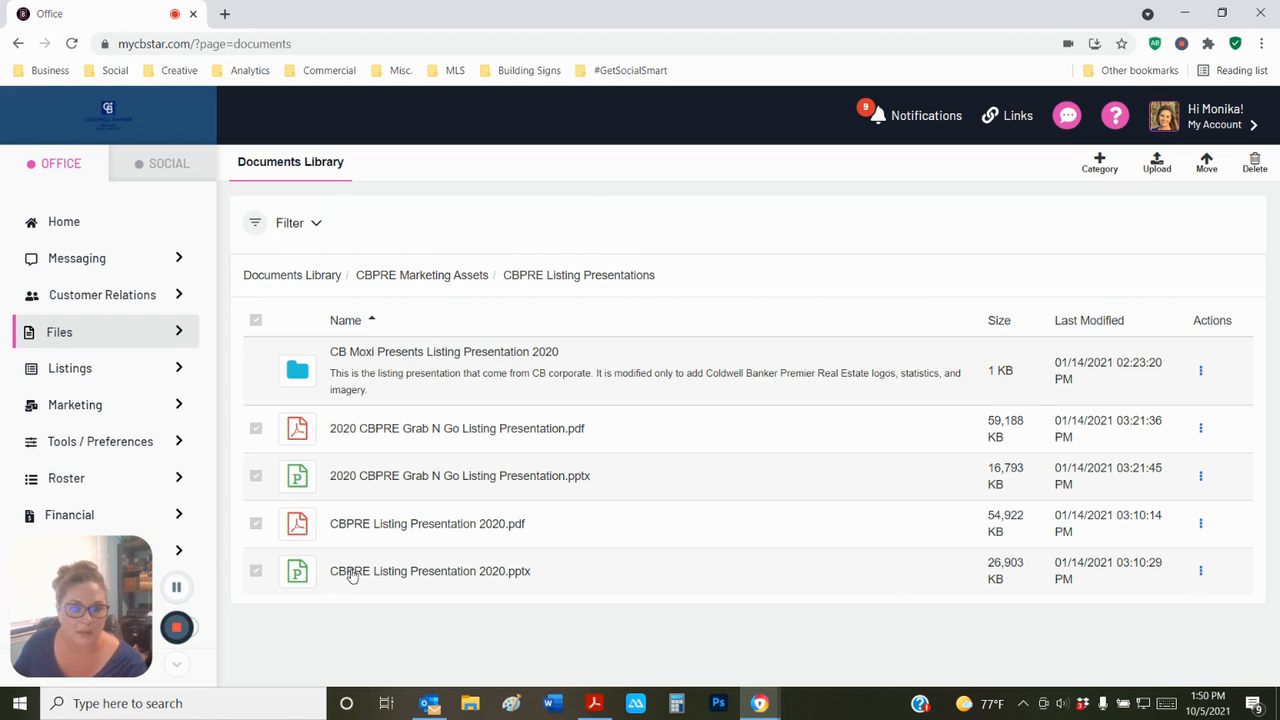
pyautogui.click(1201, 571)
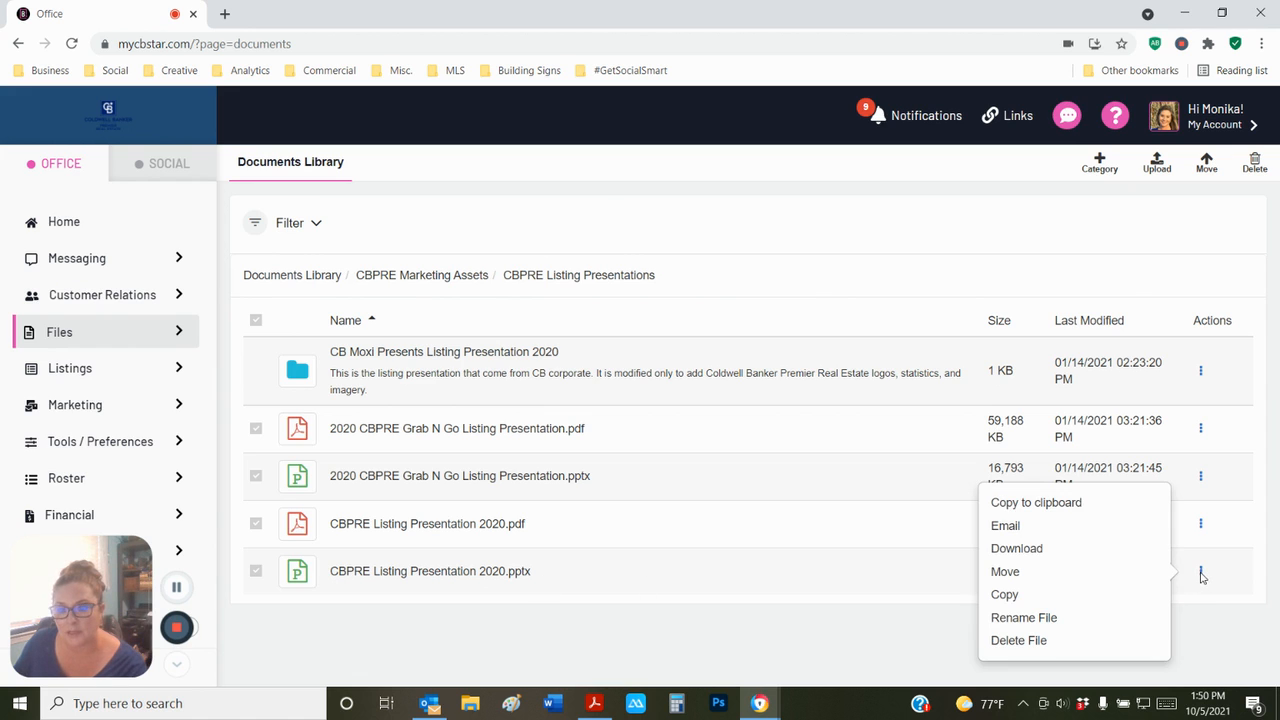
pyautogui.click(1016, 549)
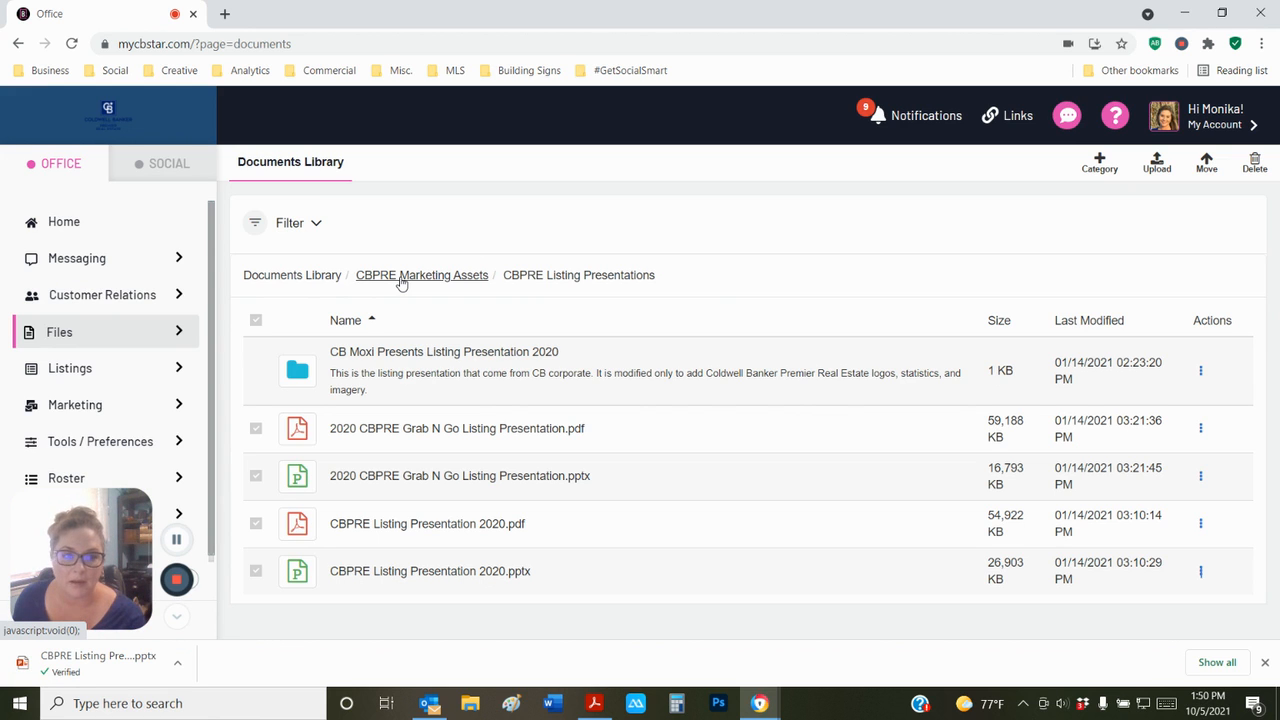
# Return to the Documents Library root and open CBPRE Monthly Market Updates > September 2021
pyautogui.click(400, 283)
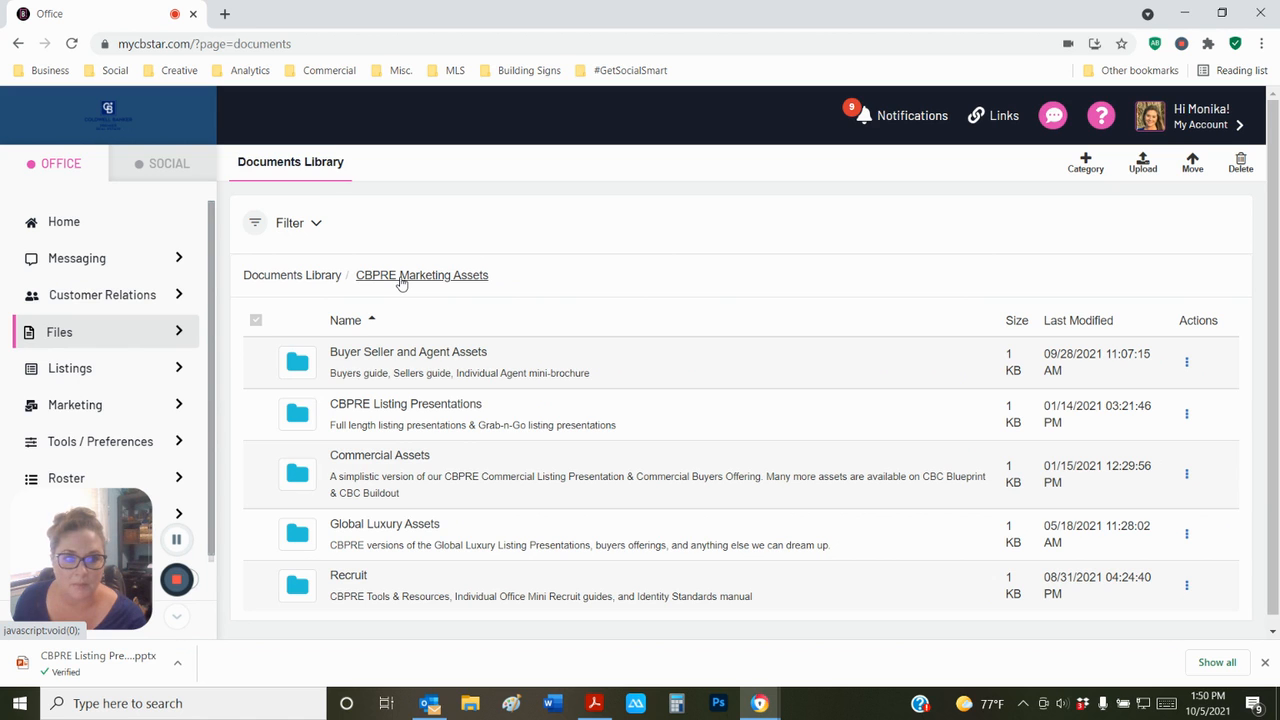
pyautogui.click(309, 277)
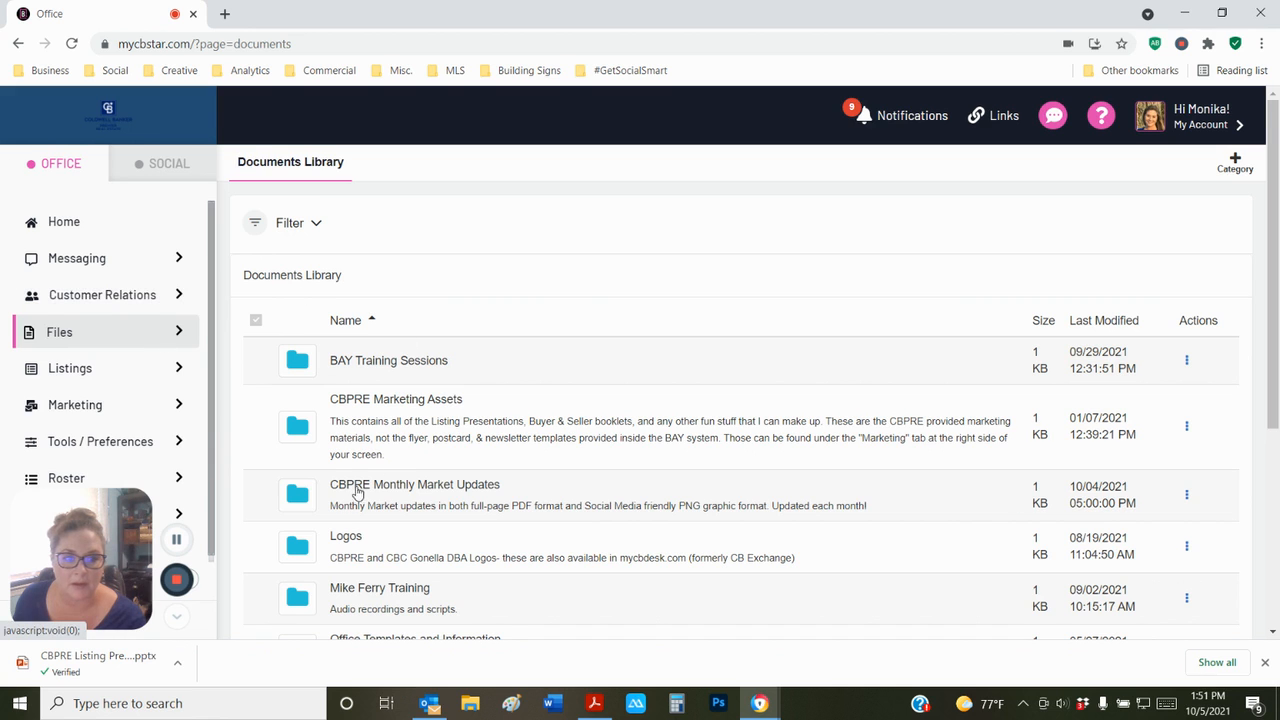
pyautogui.click(466, 494)
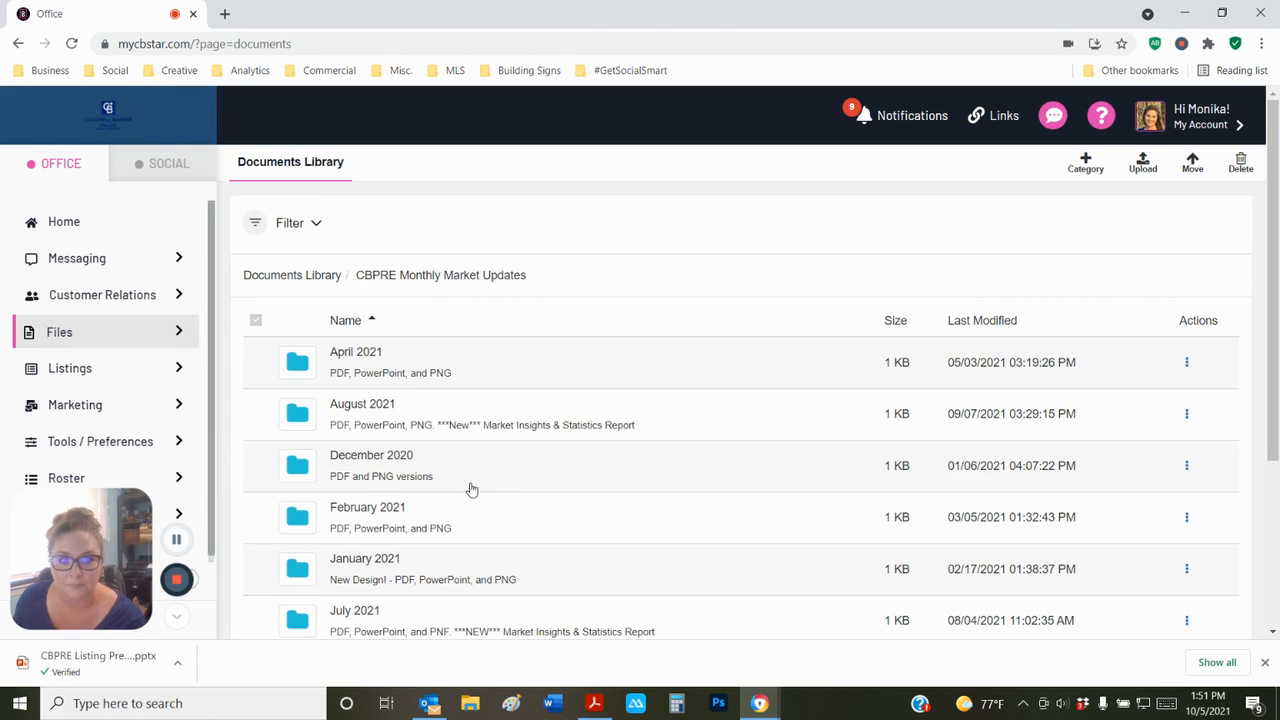
pyautogui.scroll(-3, 418, 417)
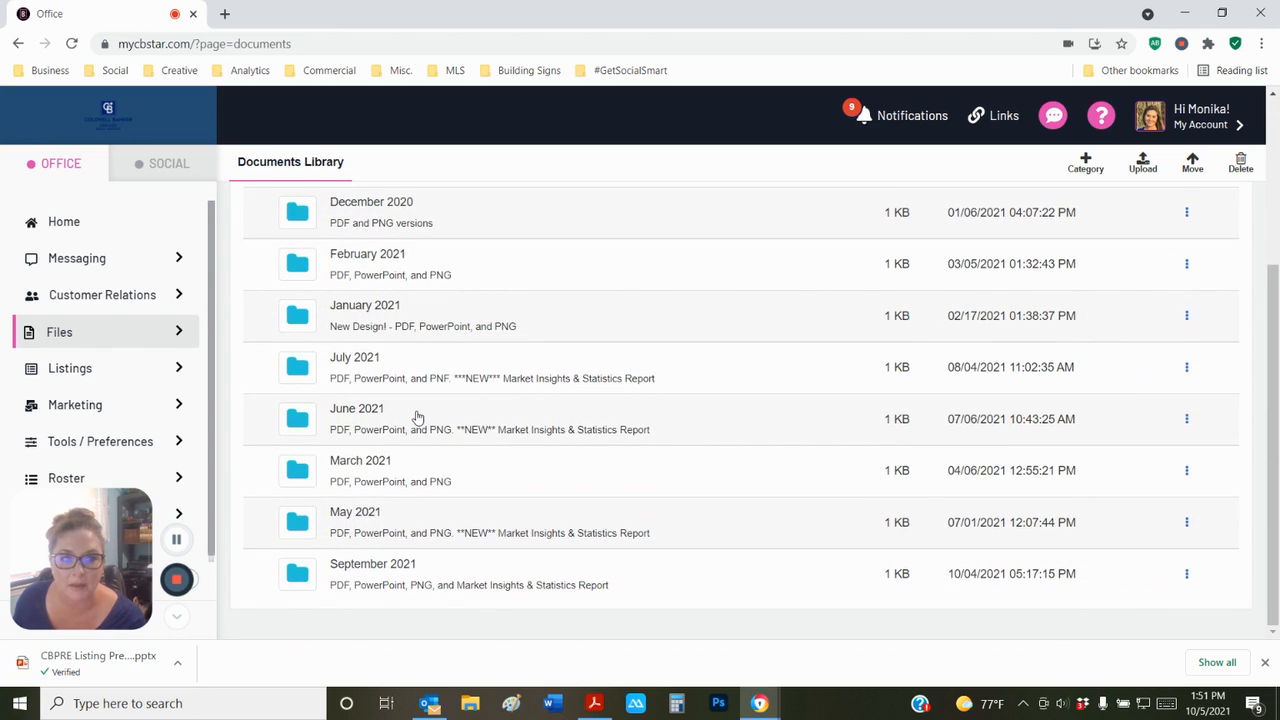
pyautogui.click(352, 568)
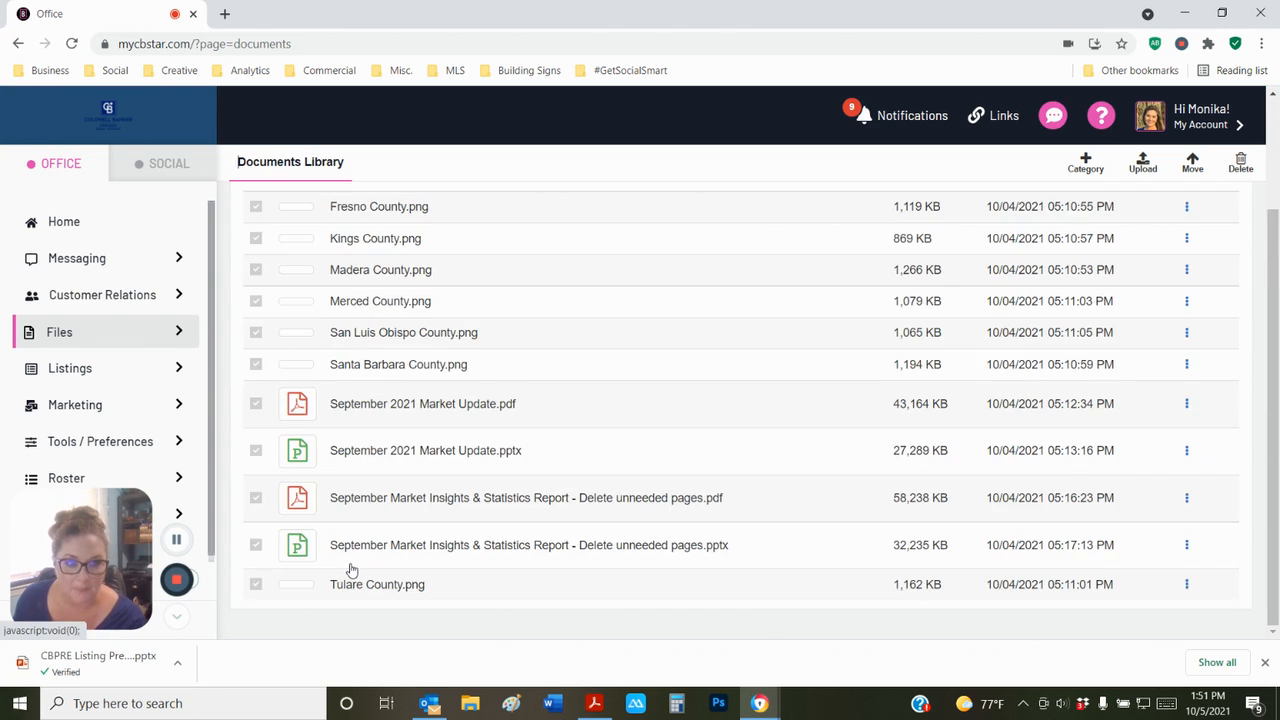
pyautogui.scroll(2, 460, 430)
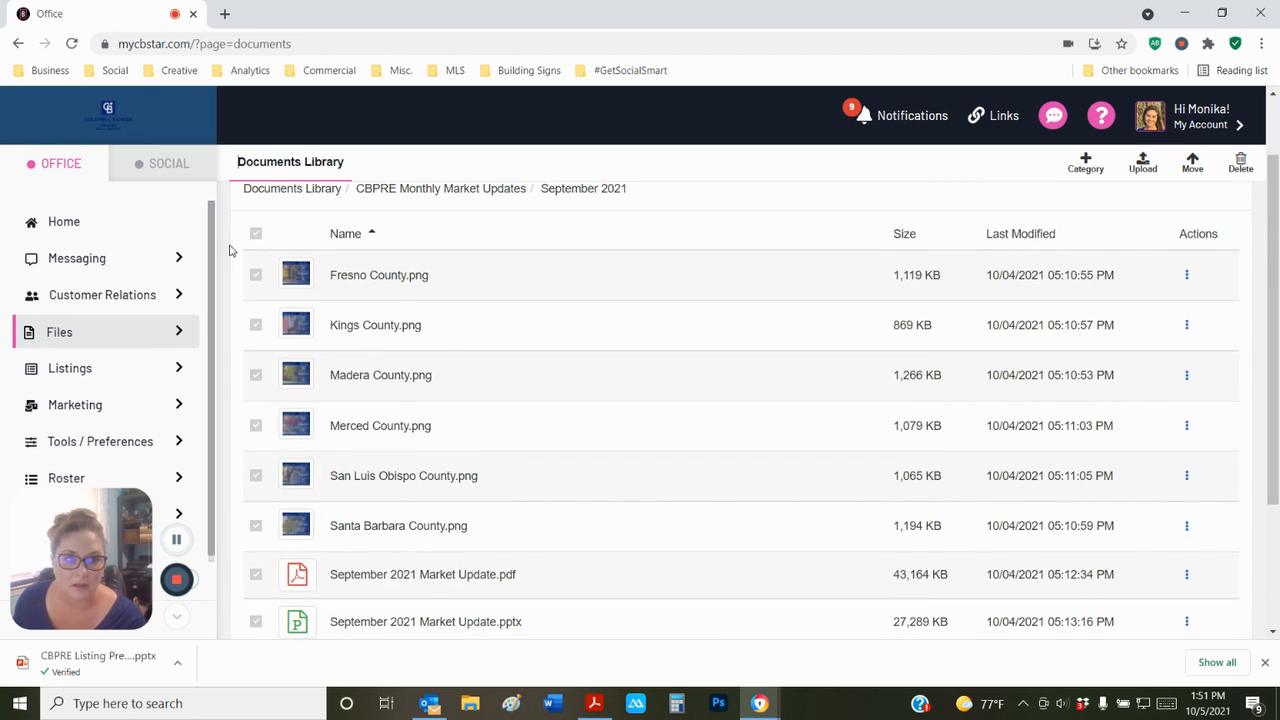
pyautogui.click(381, 276)
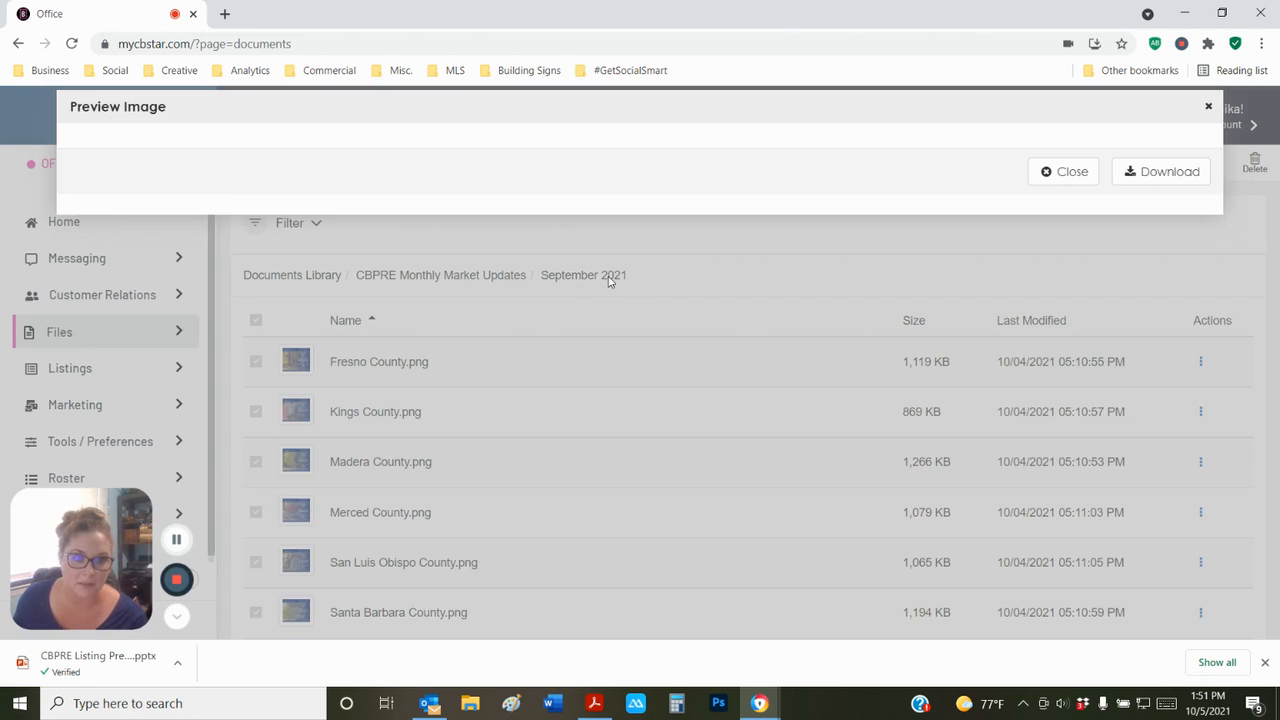
pyautogui.scroll(-3, 736, 332)
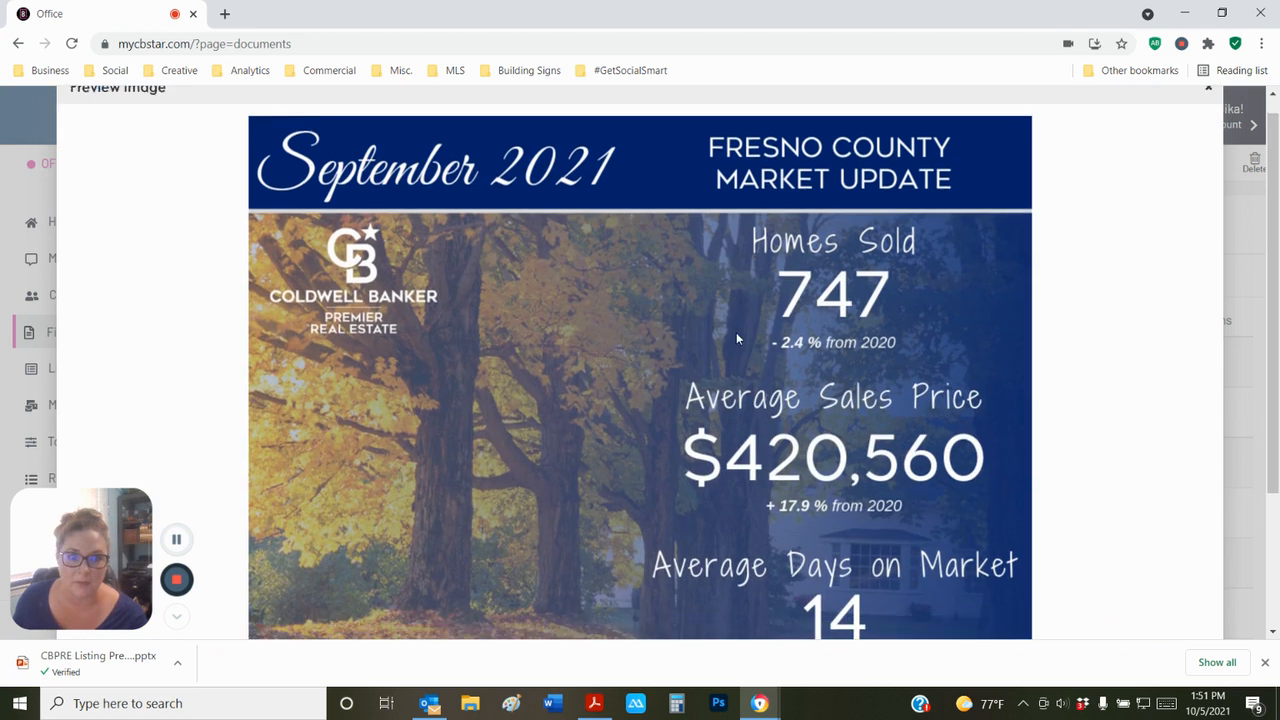
pyautogui.scroll(3, 895, 390)
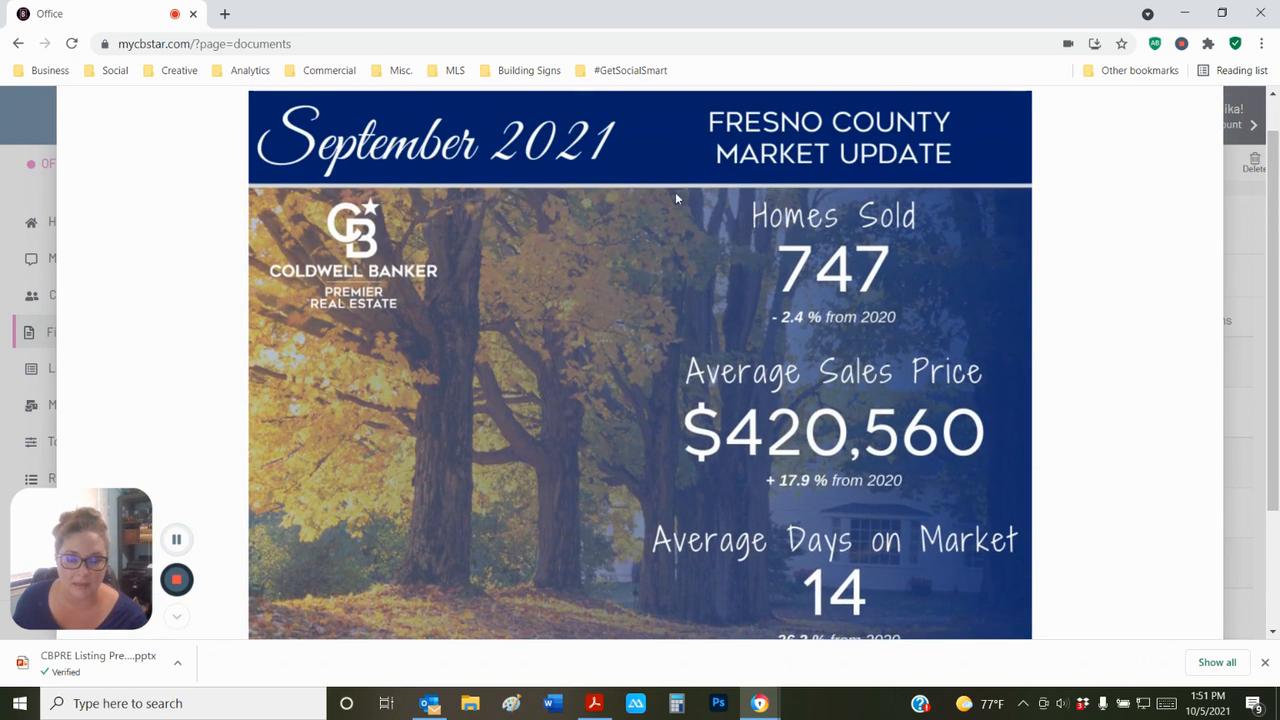
pyautogui.scroll(1, 1040, 200)
pyautogui.scroll(-3, 869, 257)
pyautogui.scroll(3, 869, 257)
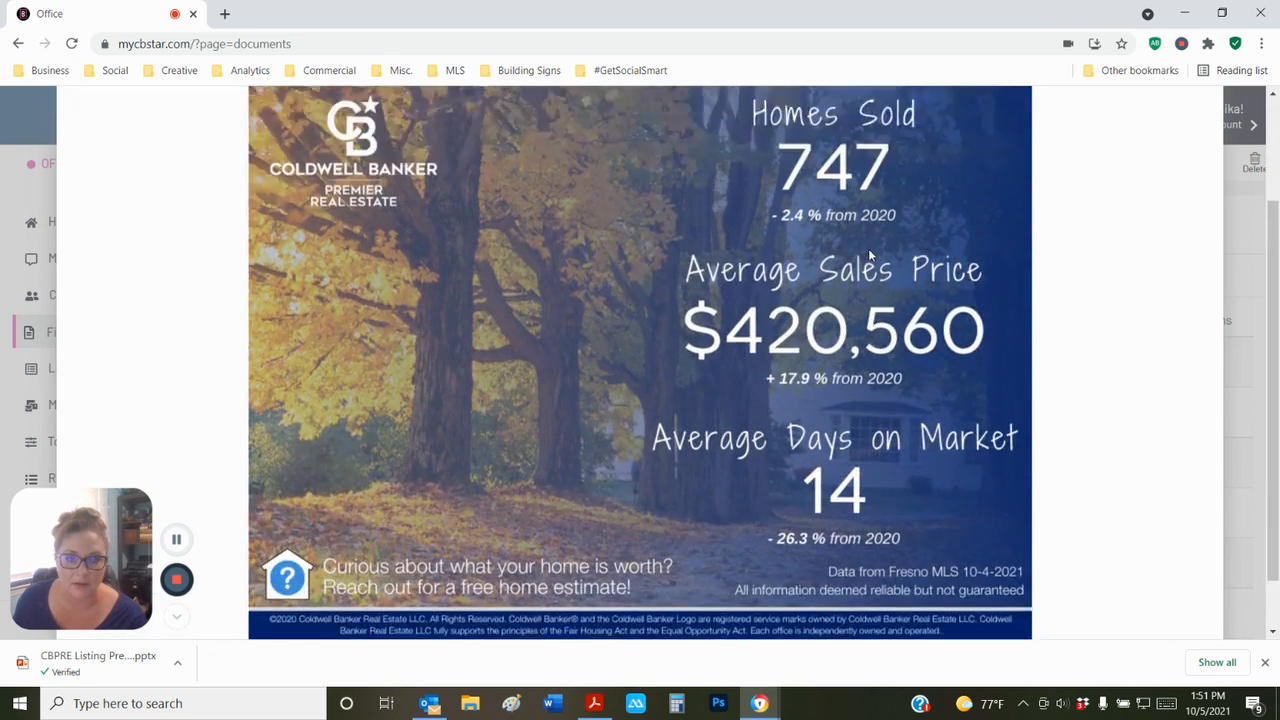
pyautogui.click(1212, 113)
pyautogui.scroll(-5, 511, 394)
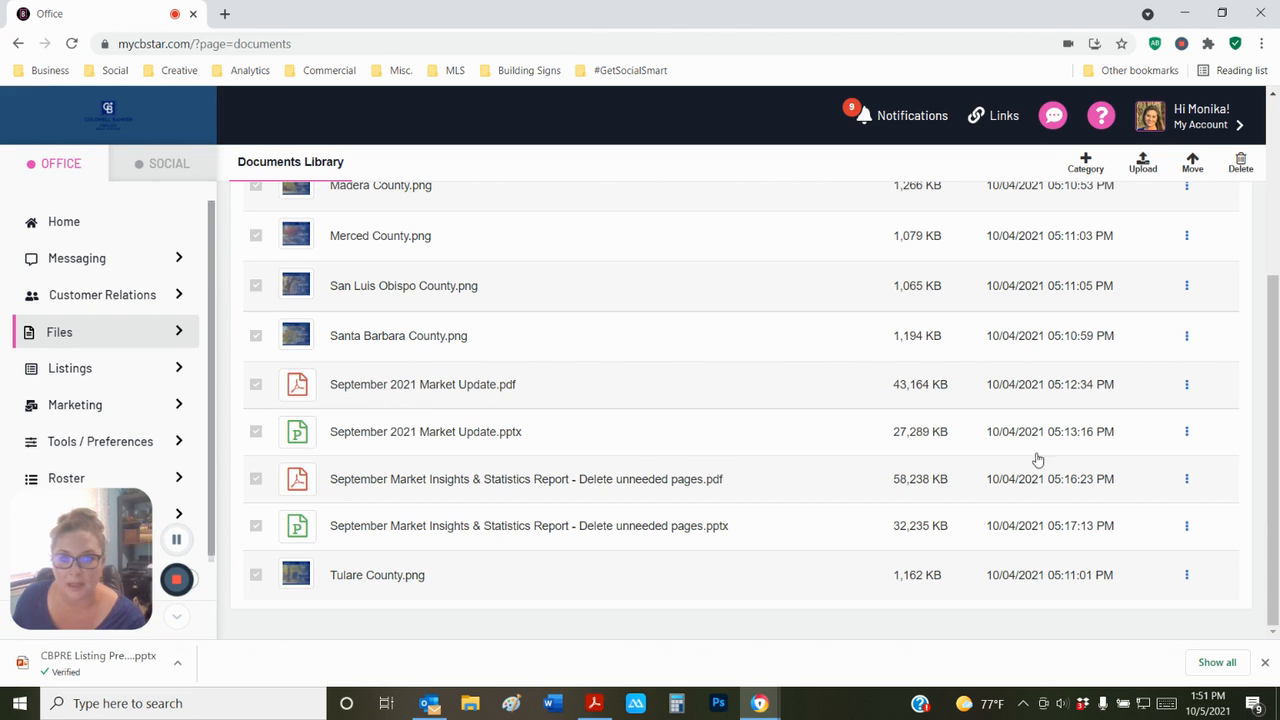
# Download September 2021 Market Update.pptx, then bring File Explorer to the front
pyautogui.click(1187, 433)
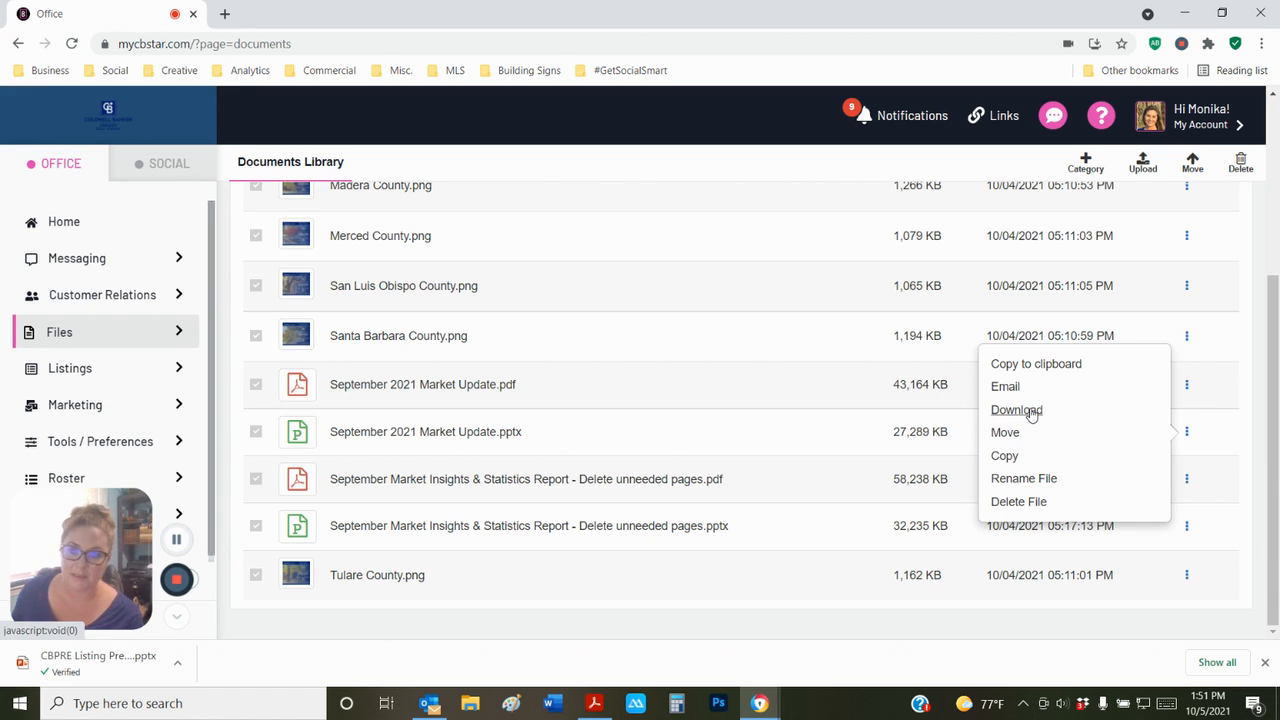
pyautogui.click(1031, 414)
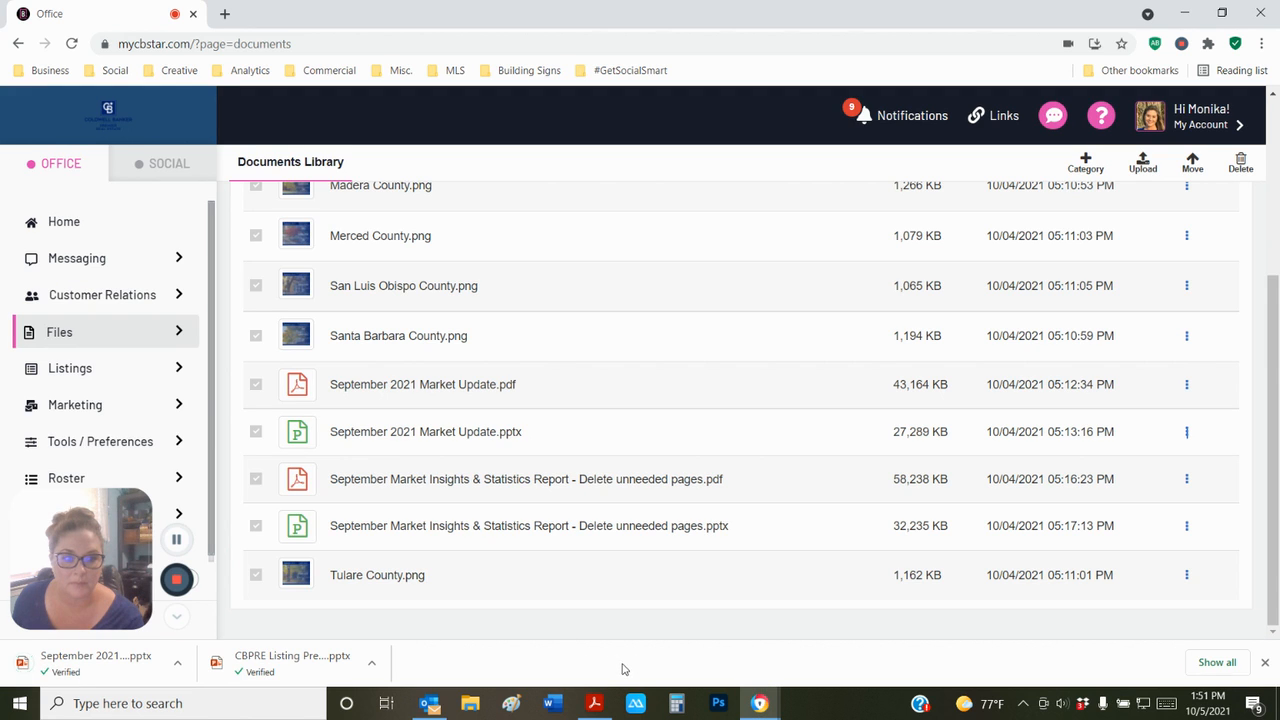
pyautogui.click(469, 705)
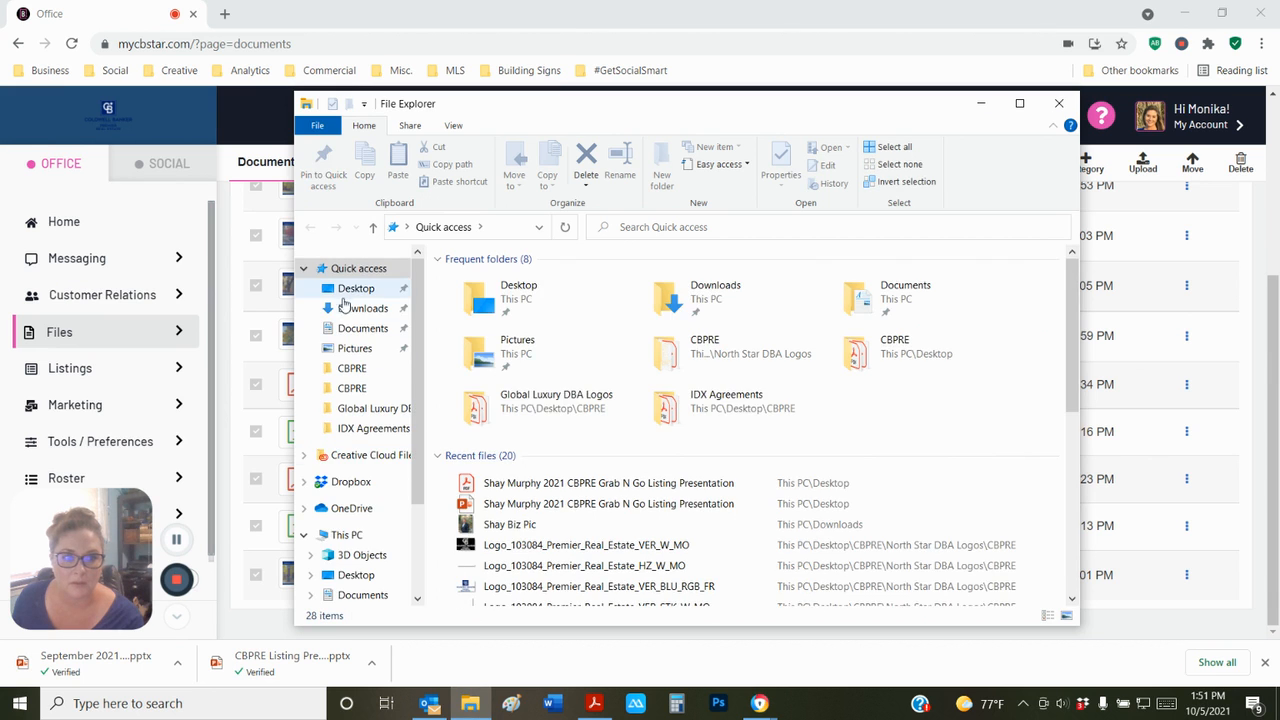
# Open CBPRE Listing Presentation 2020 from the Downloads folder in PowerPoint
pyautogui.click(345, 313)
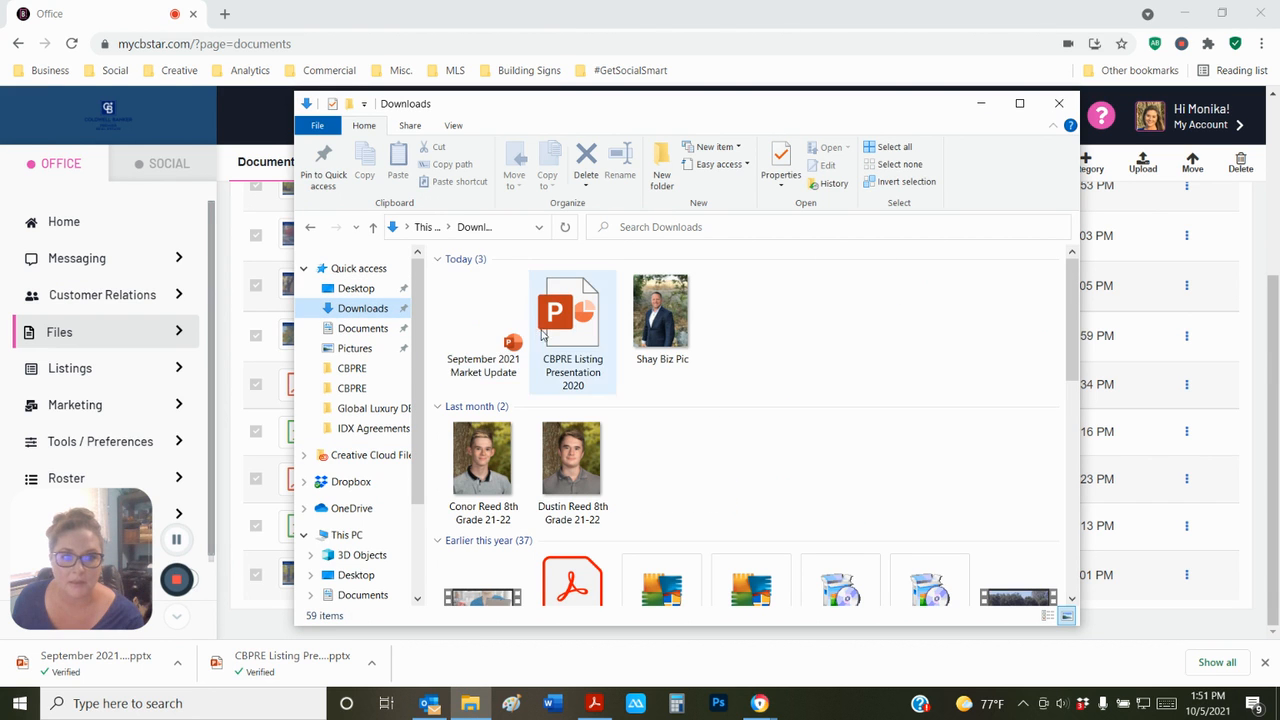
pyautogui.doubleClick(574, 320)
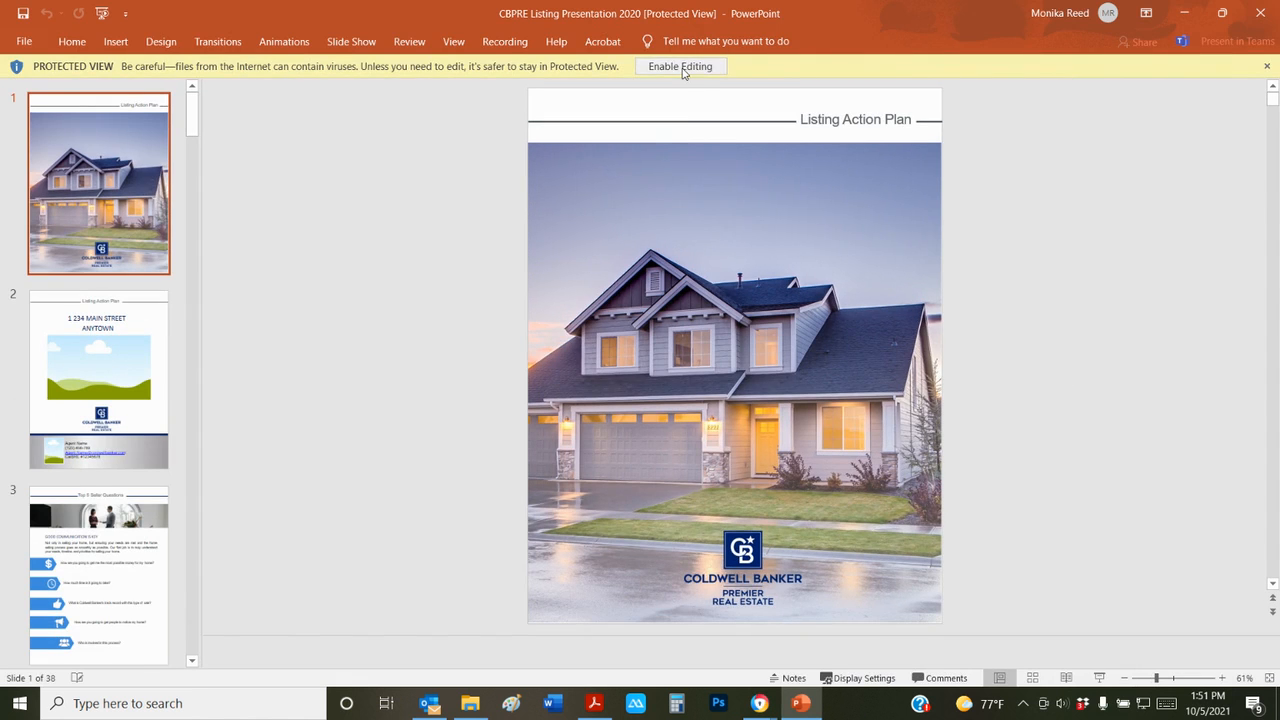
# Enable editing on the 38-slide CBPRE Listing Presentation 2020, leaving Protected View
pyautogui.click(684, 70)
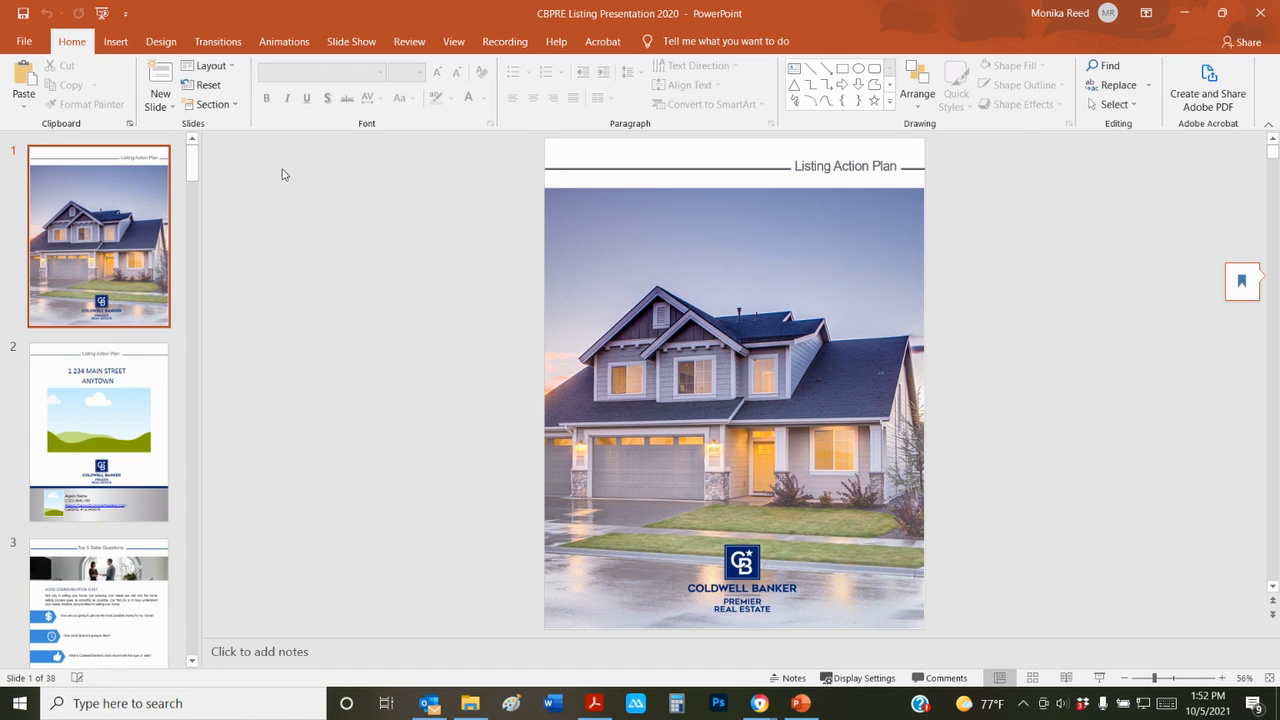
pyautogui.scroll(-1, 883, 340)
pyautogui.scroll(1, 885, 343)
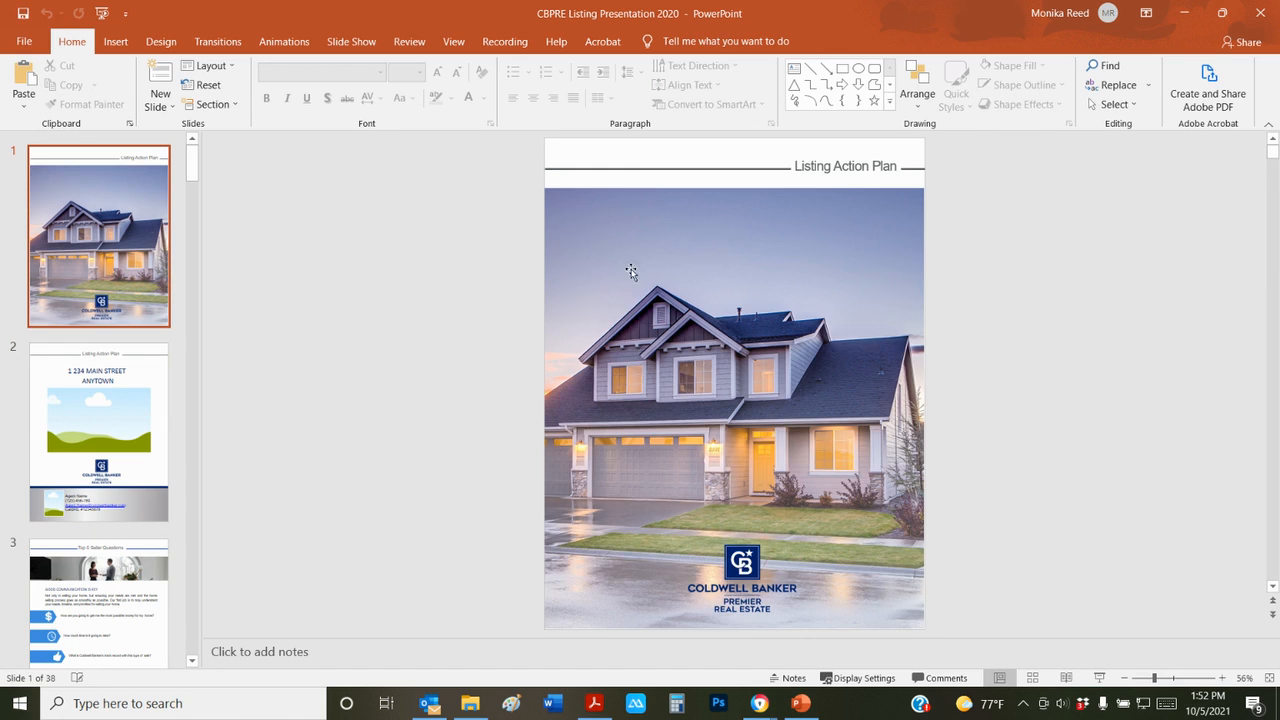
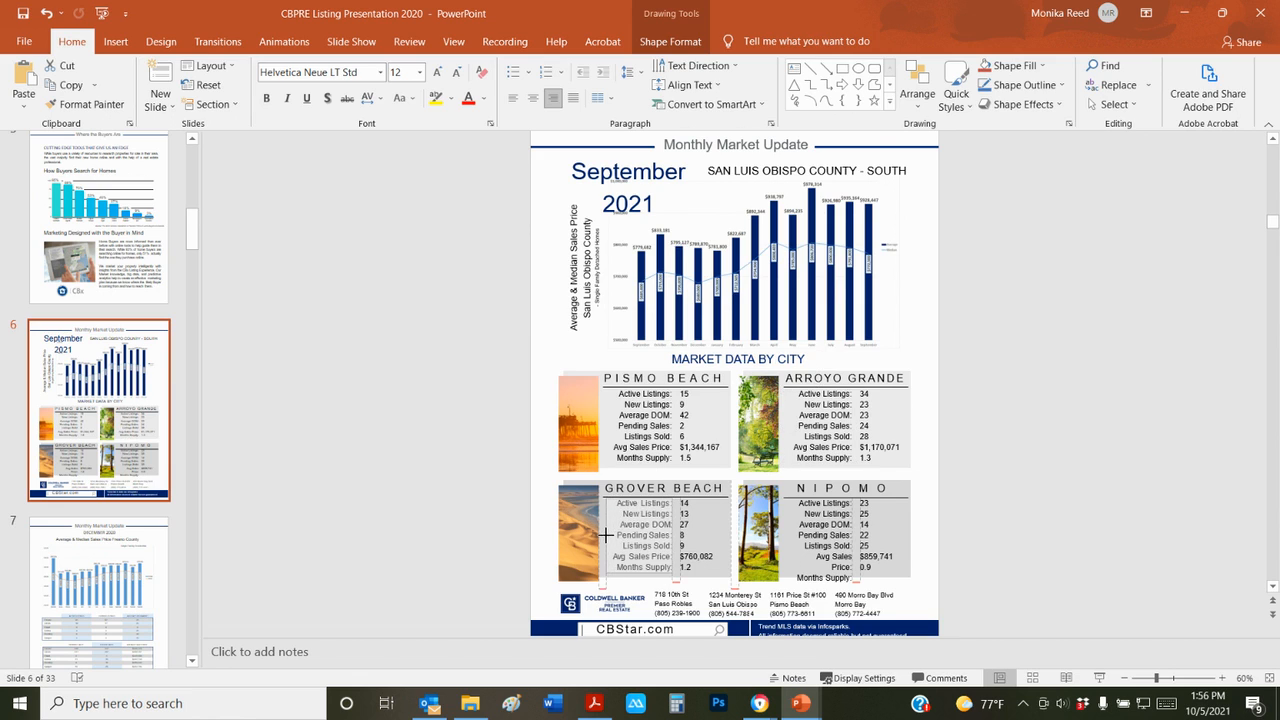
# Widen the Nipomo figures box and set the September 2021 heading in Edwardian Script ITC
pyautogui.click(801, 527)
pyautogui.moveTo(790, 533); pyautogui.dragTo(784, 534)
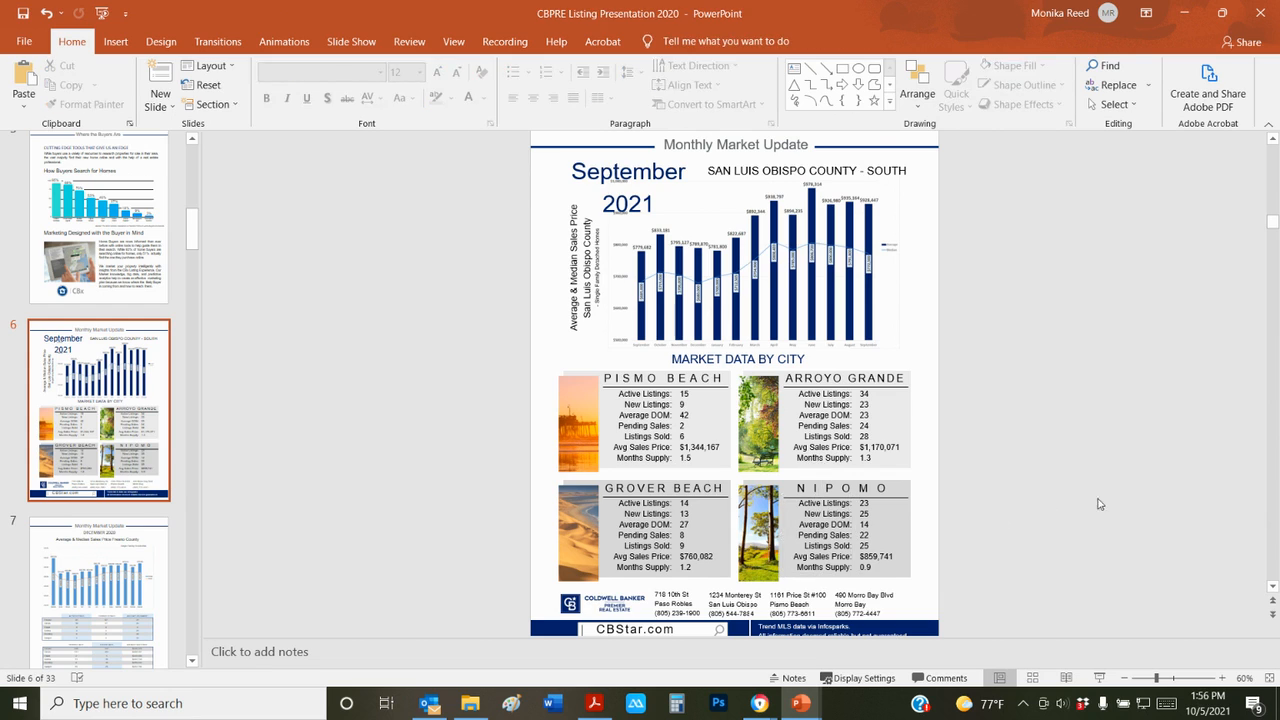
pyautogui.click(627, 189)
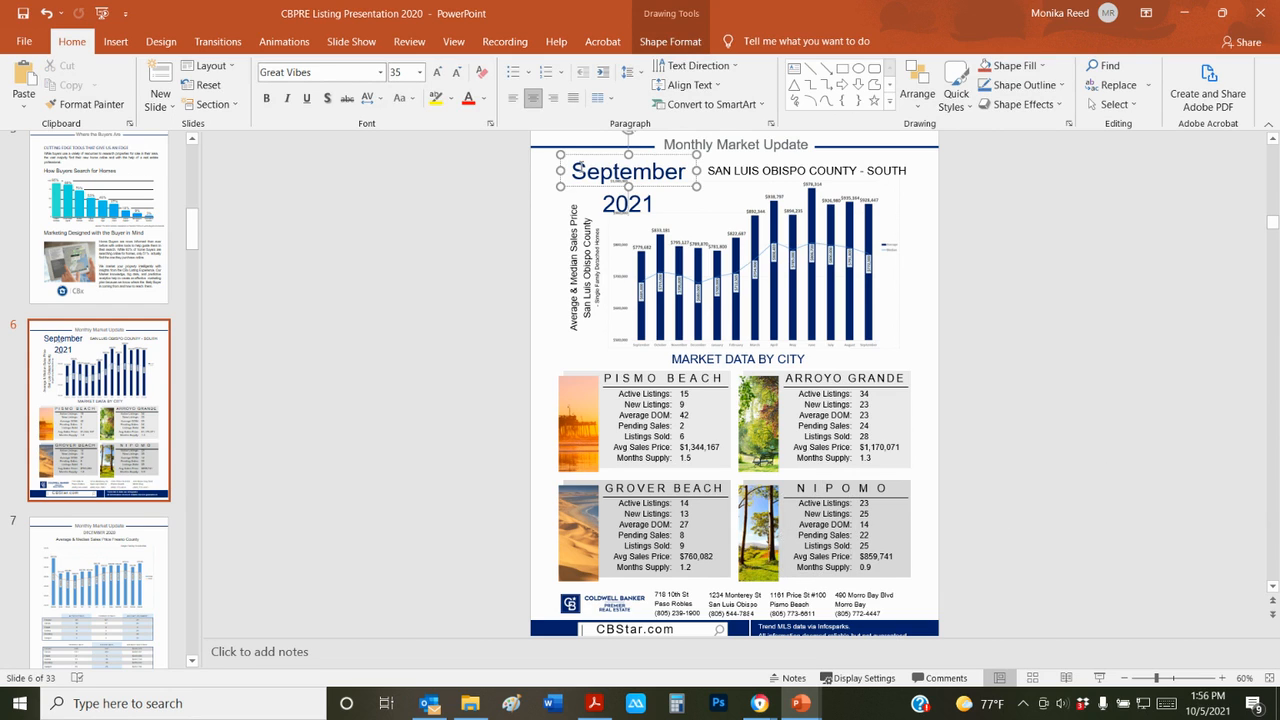
pyautogui.press('Escape')
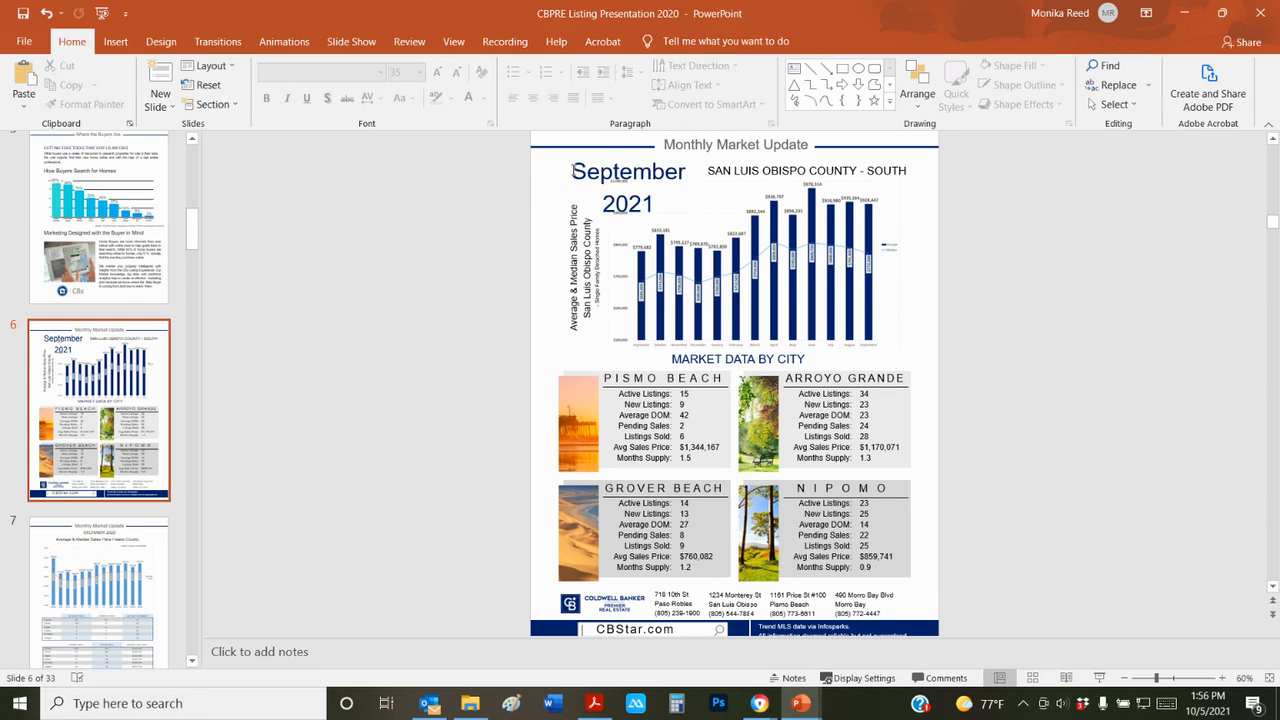
pyautogui.click(618, 201)
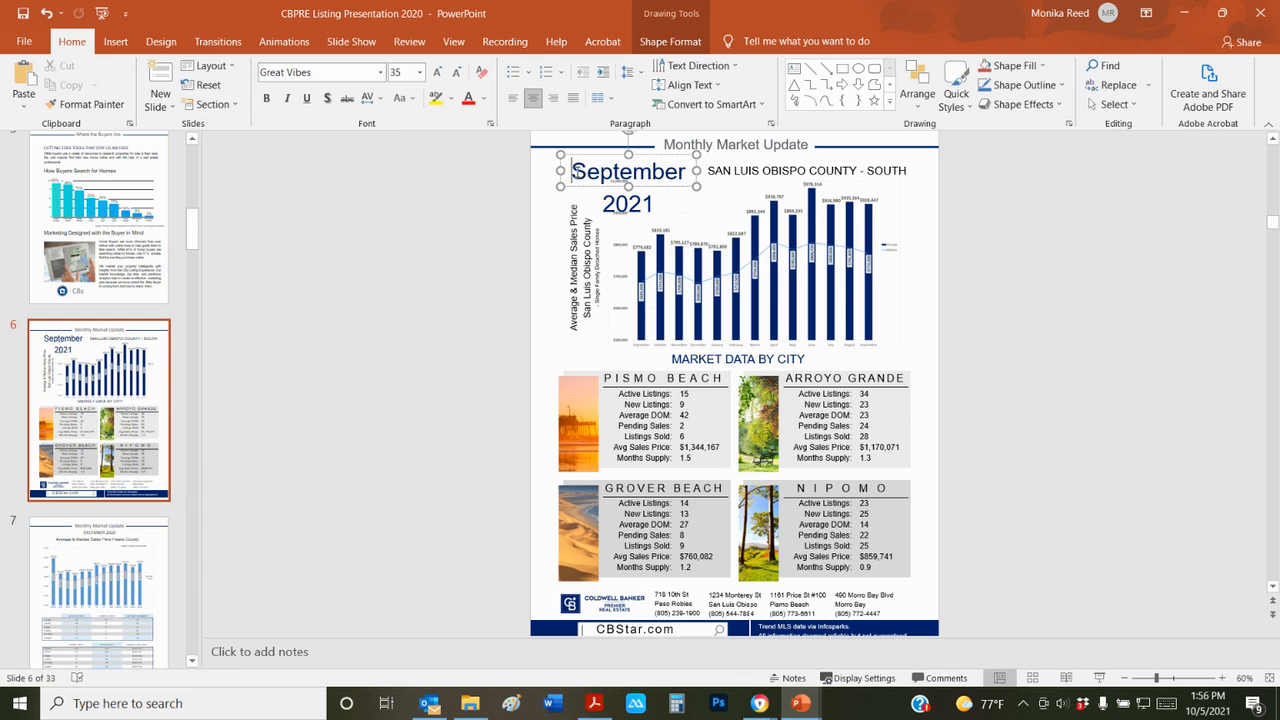
pyautogui.moveTo(573, 172); pyautogui.dragTo(712, 217)
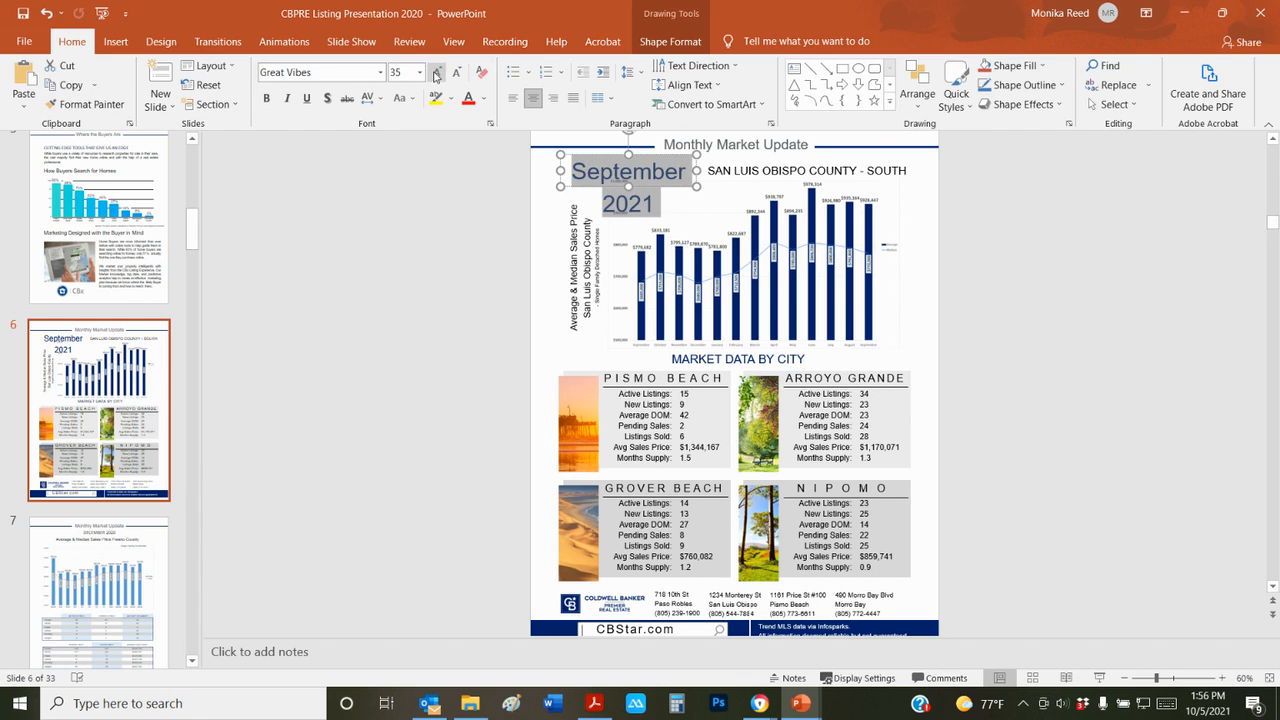
pyautogui.click(380, 72)
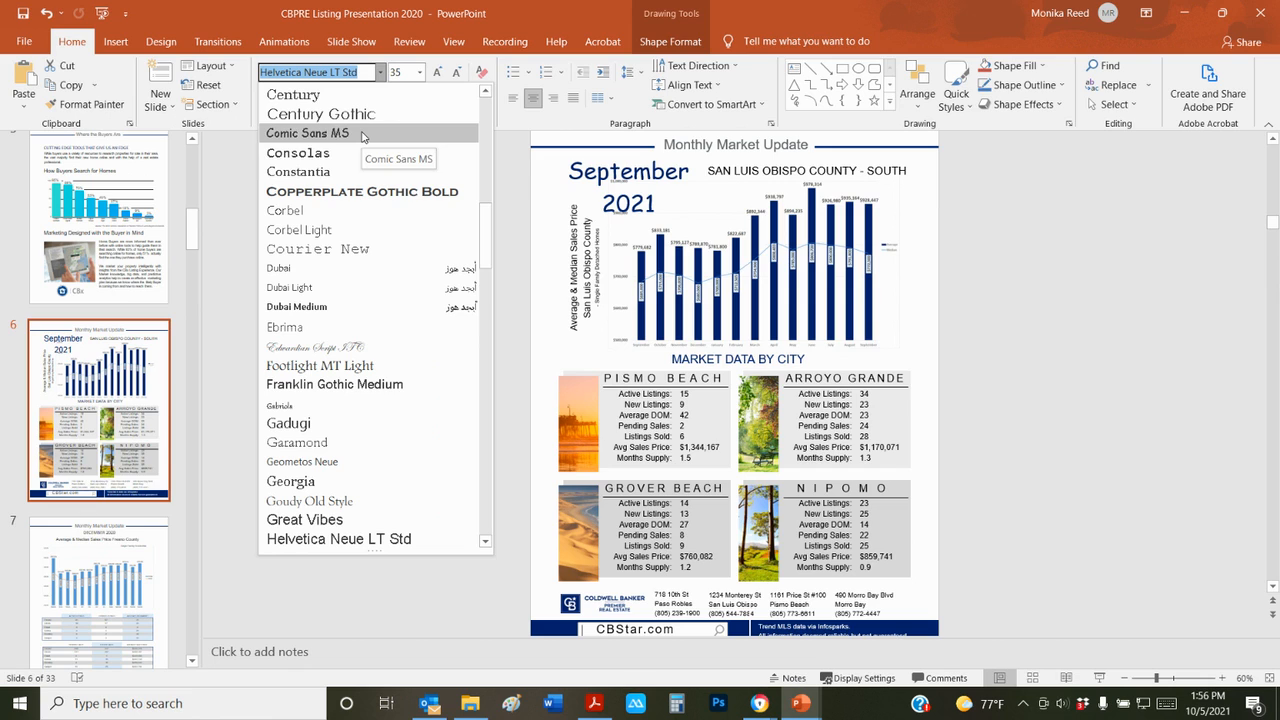
pyautogui.click(336, 350)
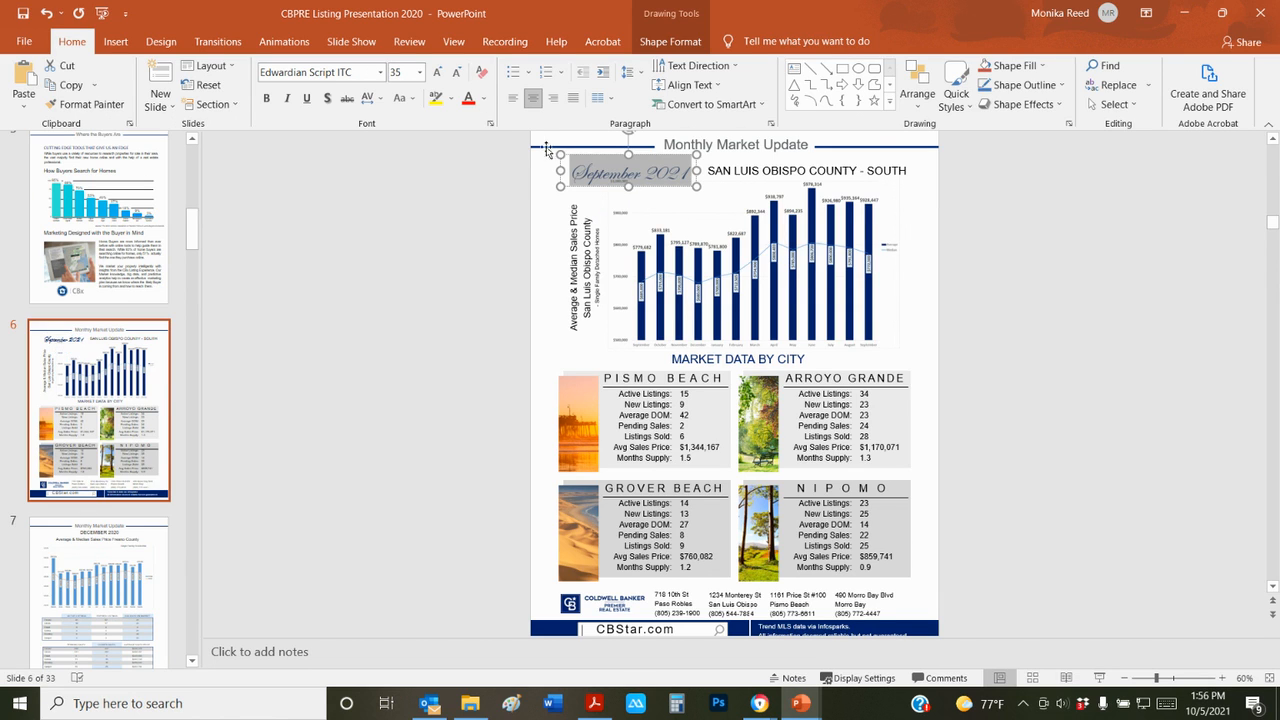
# Nudge the September 2021 heading left and adjust its size so it fits one line
pyautogui.moveTo(558, 151); pyautogui.dragTo(543, 150)
pyautogui.click(437, 72)
pyautogui.click(437, 72)
pyautogui.click(437, 72)
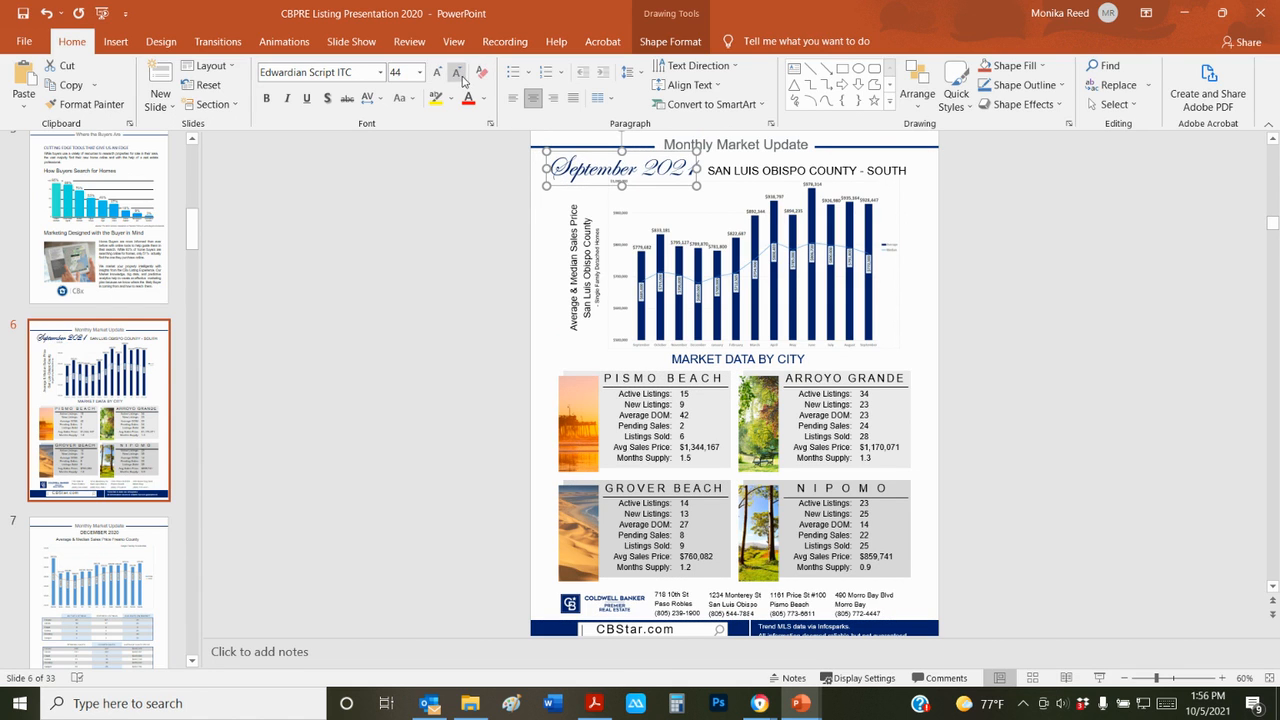
pyautogui.click(456, 73)
pyautogui.click(1014, 286)
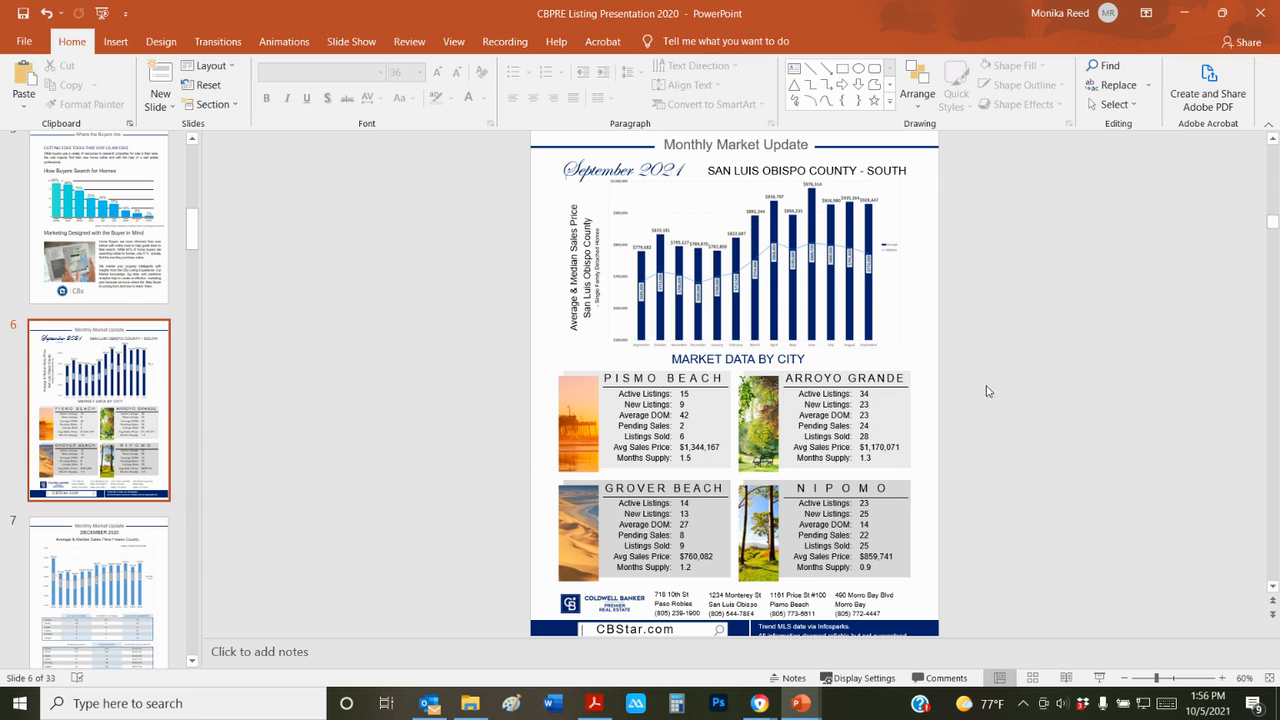
# Delete slide 7, the December 2020 Fresno market slide
pyautogui.scroll(-3, 943, 393)
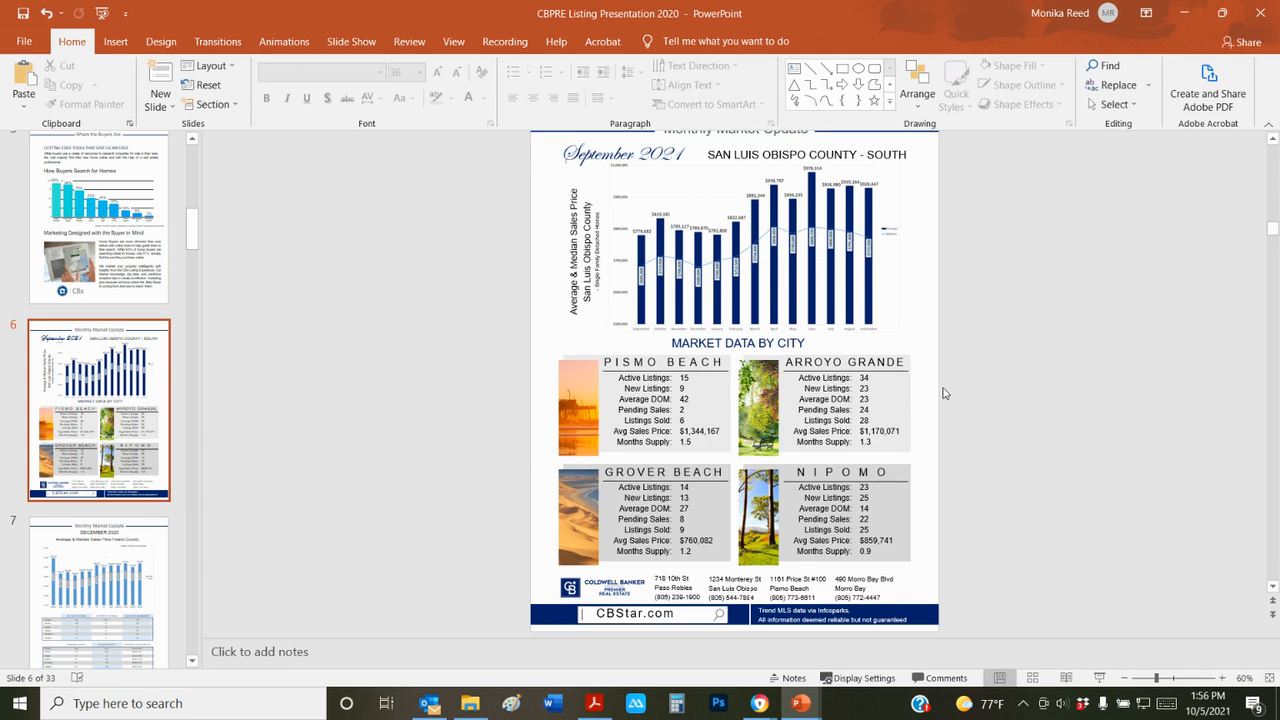
pyautogui.scroll(3, 945, 392)
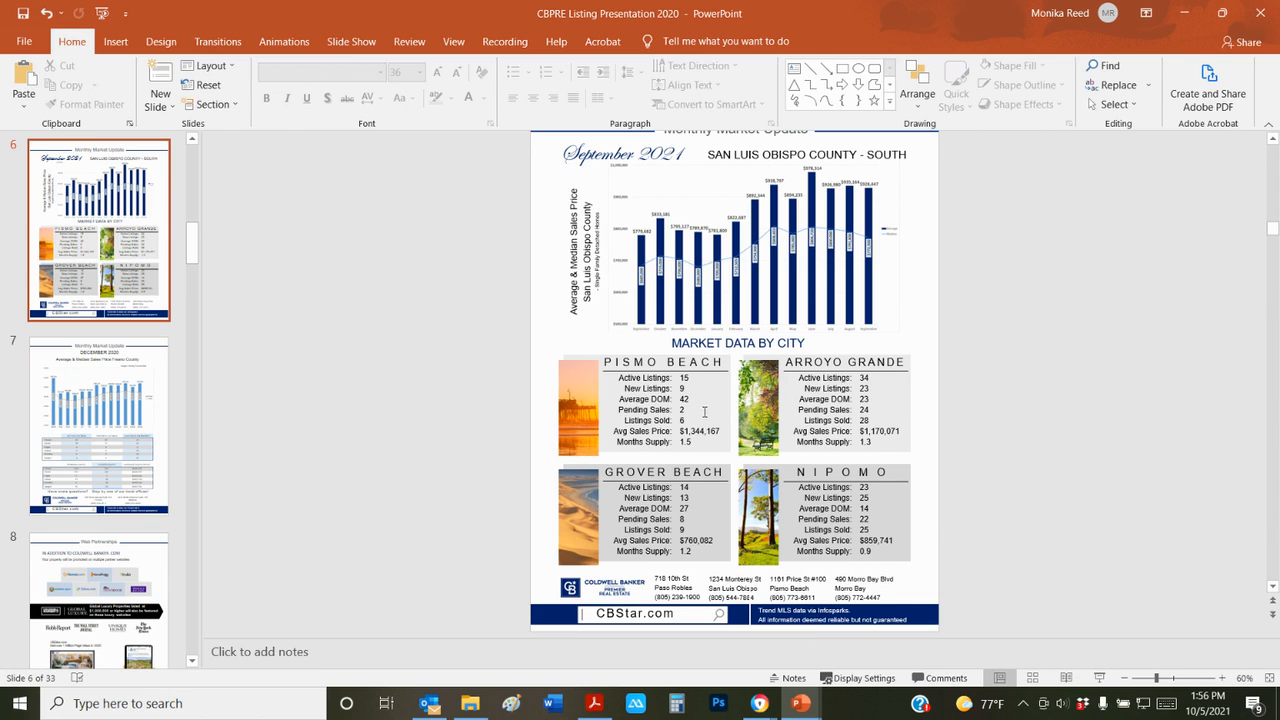
pyautogui.rightClick(100, 367)
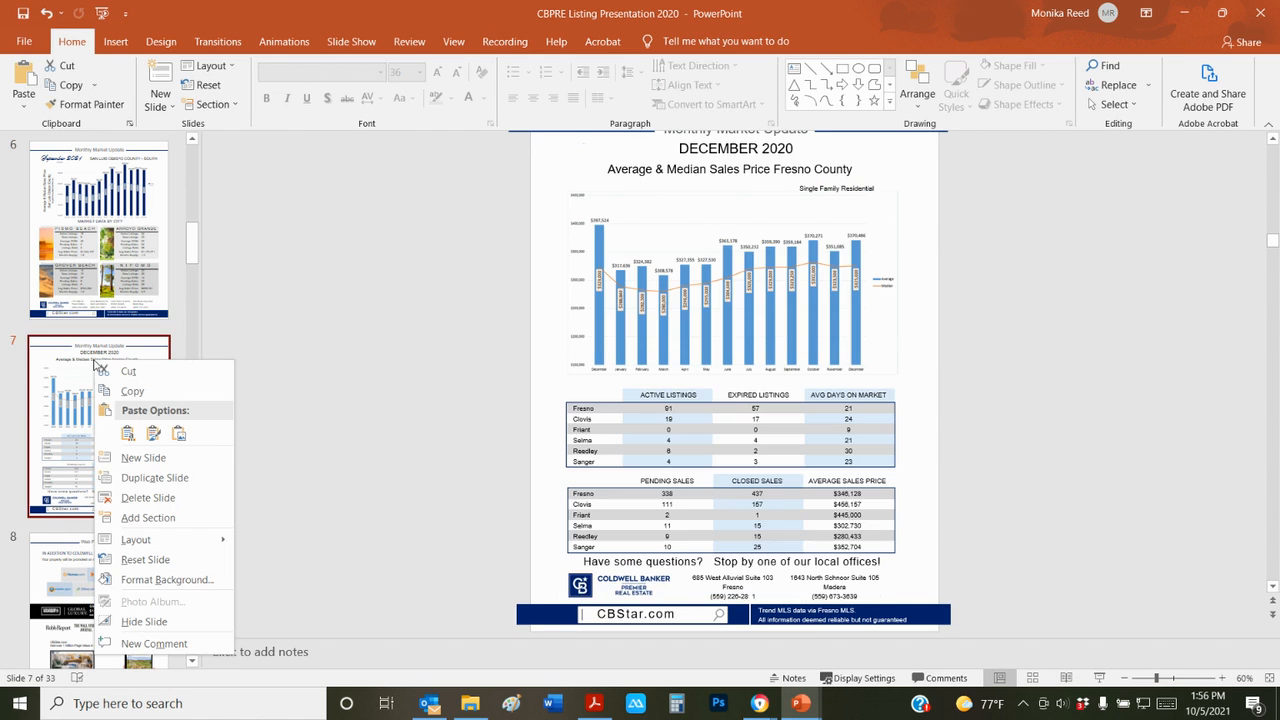
pyautogui.click(145, 497)
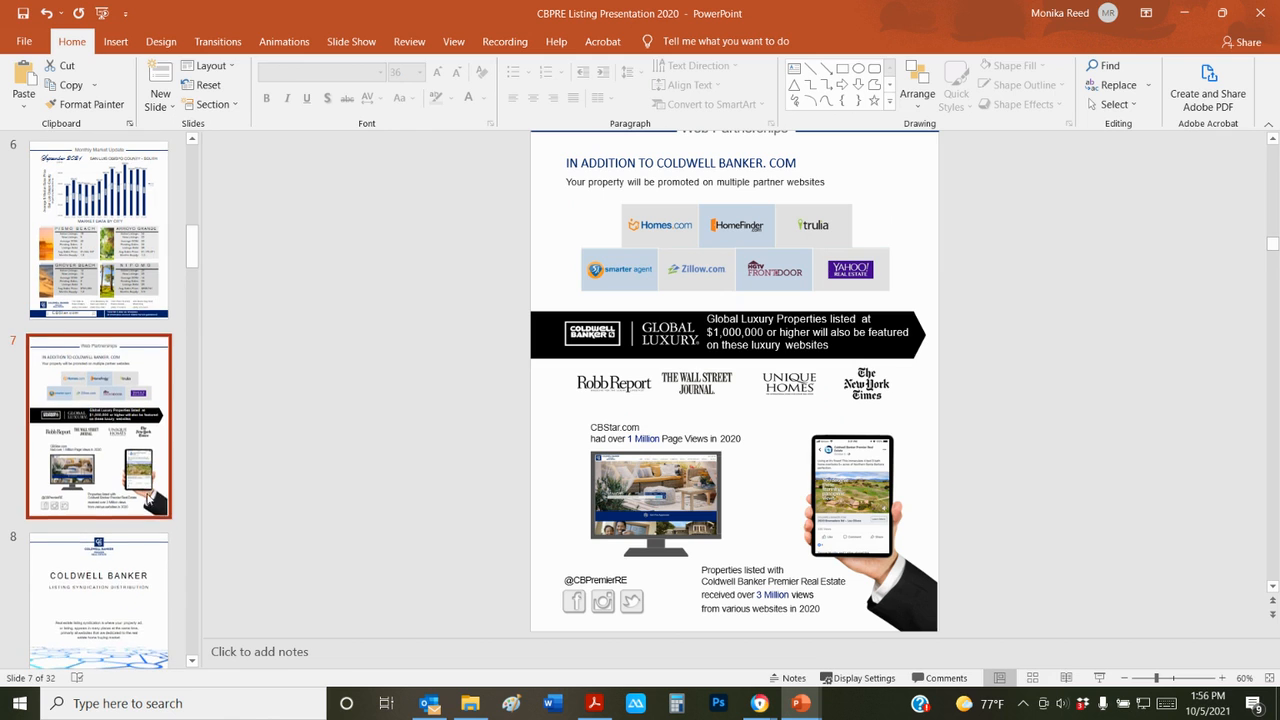
pyautogui.click(110, 273)
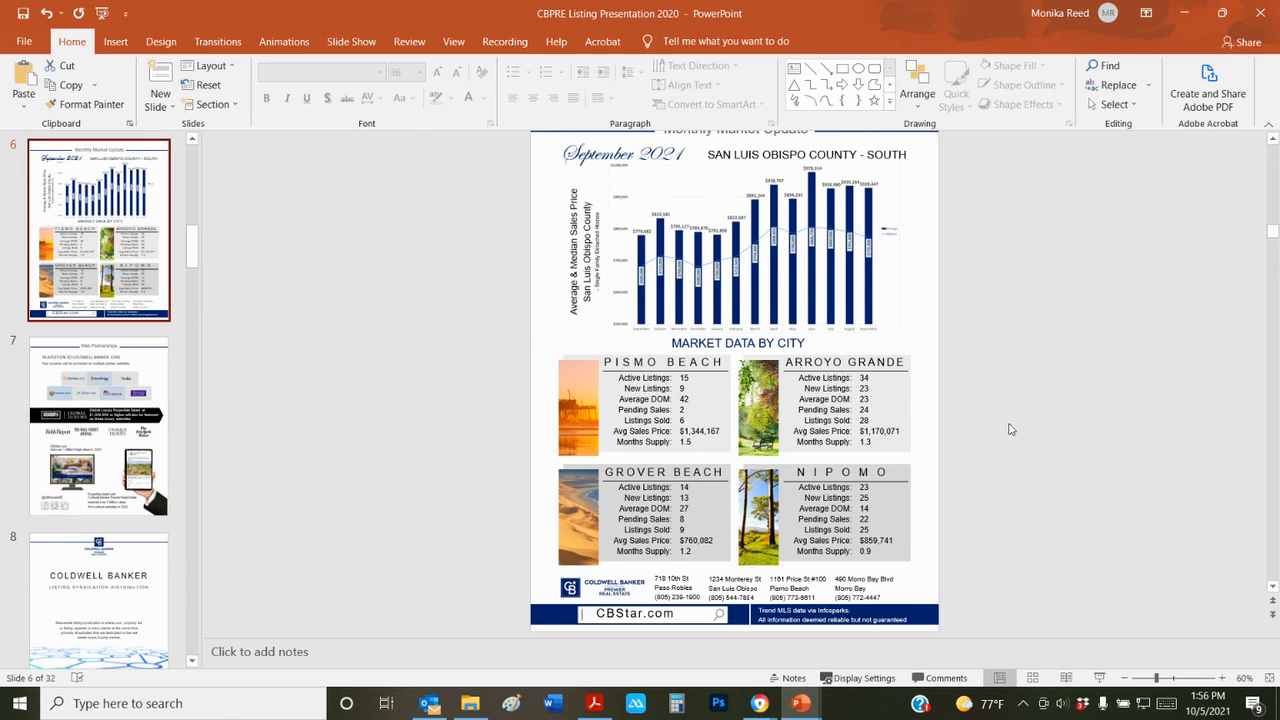
# Find and delete the CBx Home Buyer Profile slide
pyautogui.scroll(1, 1071, 400)
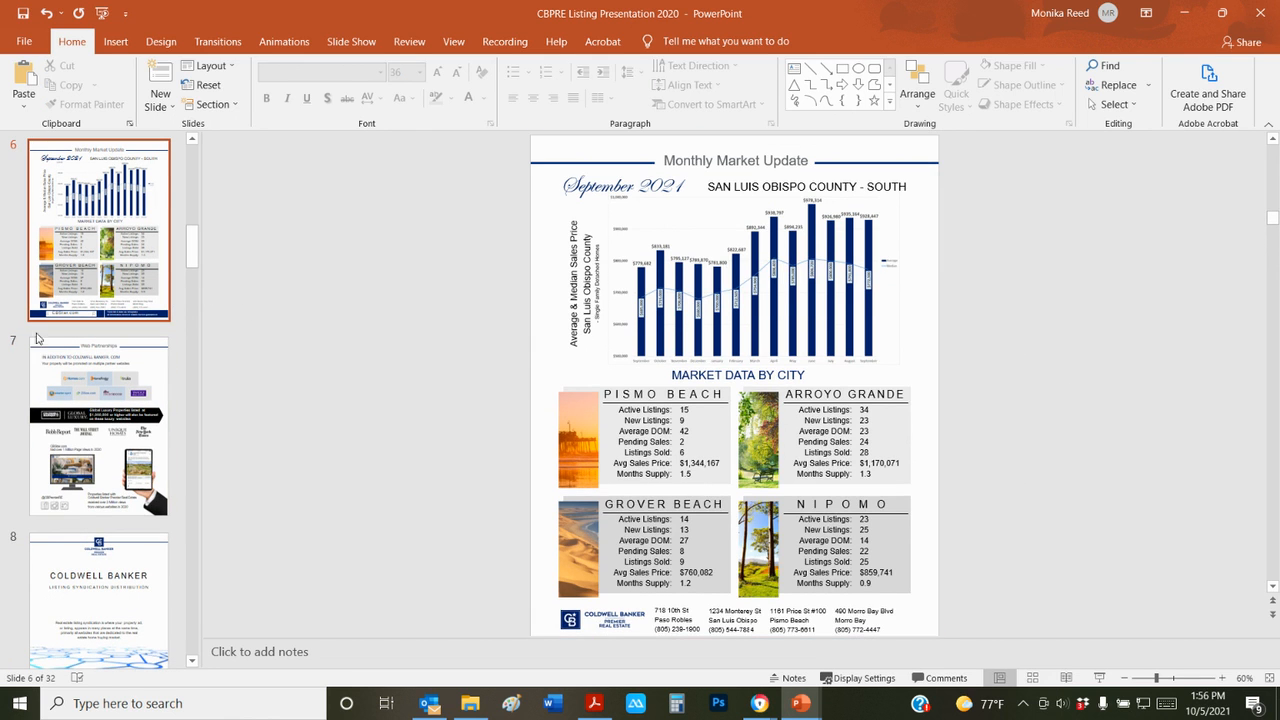
pyautogui.scroll(-3, 178, 333)
pyautogui.scroll(-5, 175, 332)
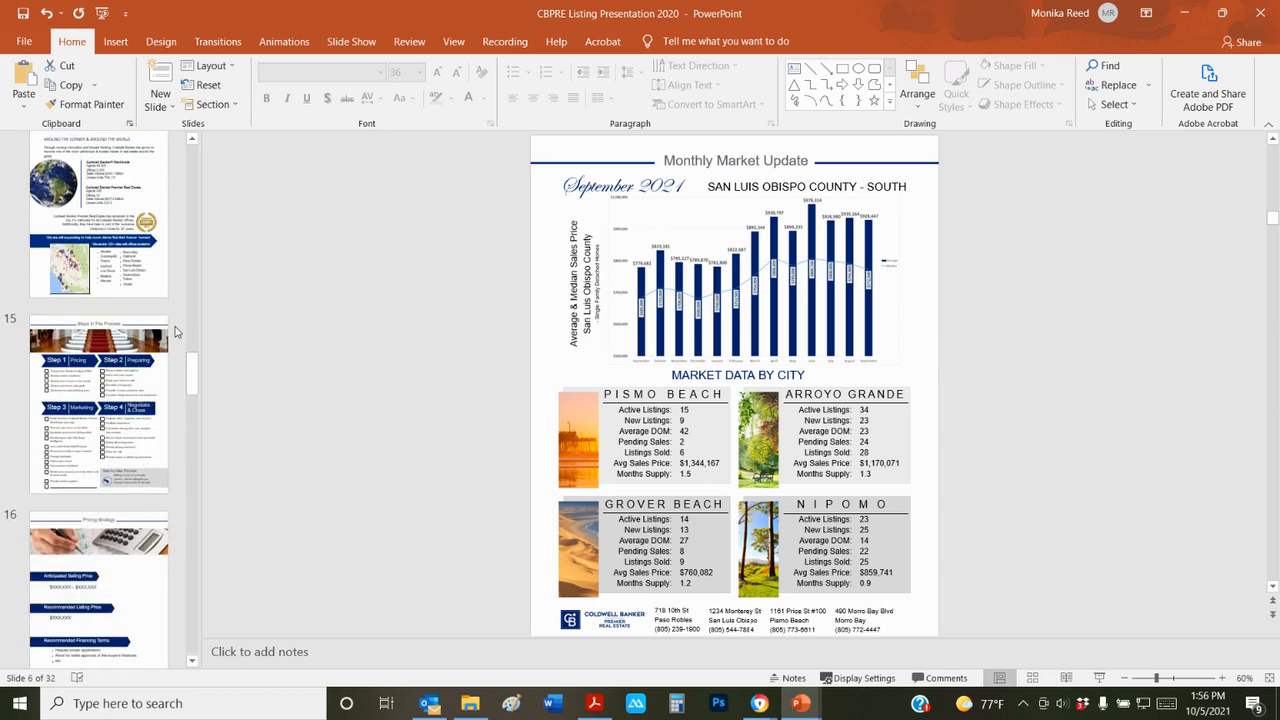
pyautogui.scroll(-1, 175, 332)
pyautogui.click(130, 348)
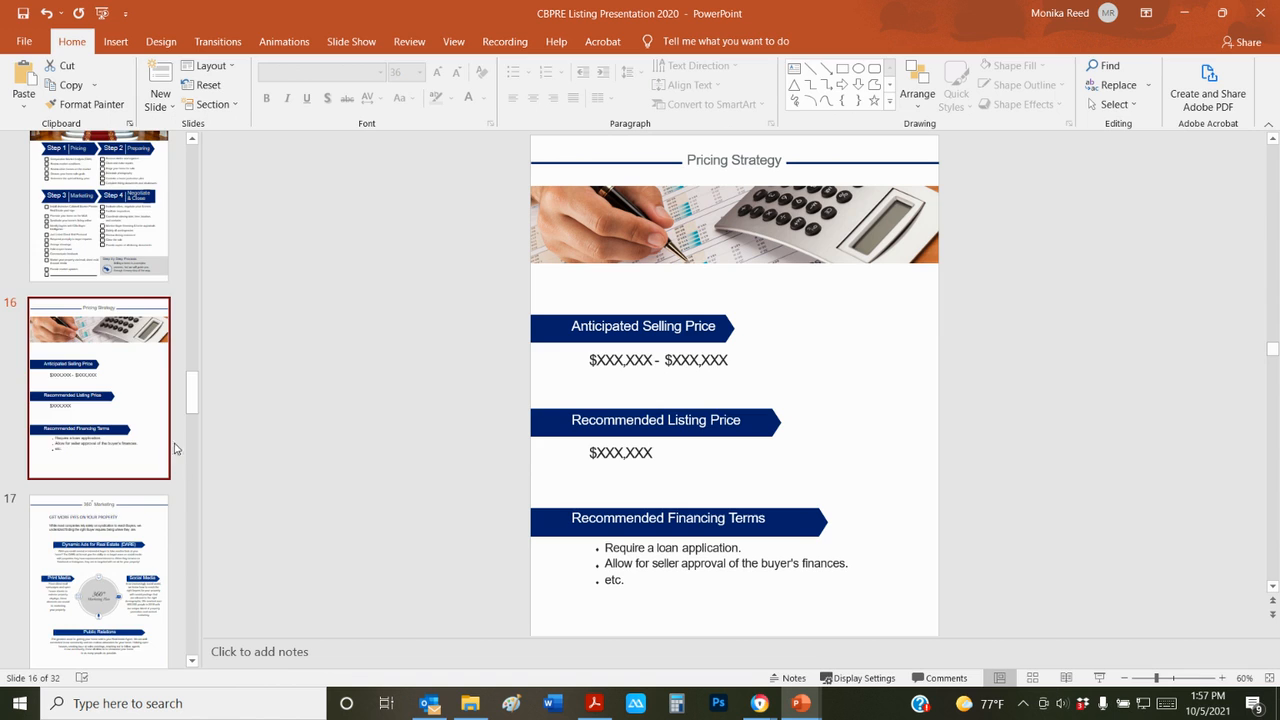
pyautogui.scroll(-4, 175, 448)
pyautogui.click(86, 271)
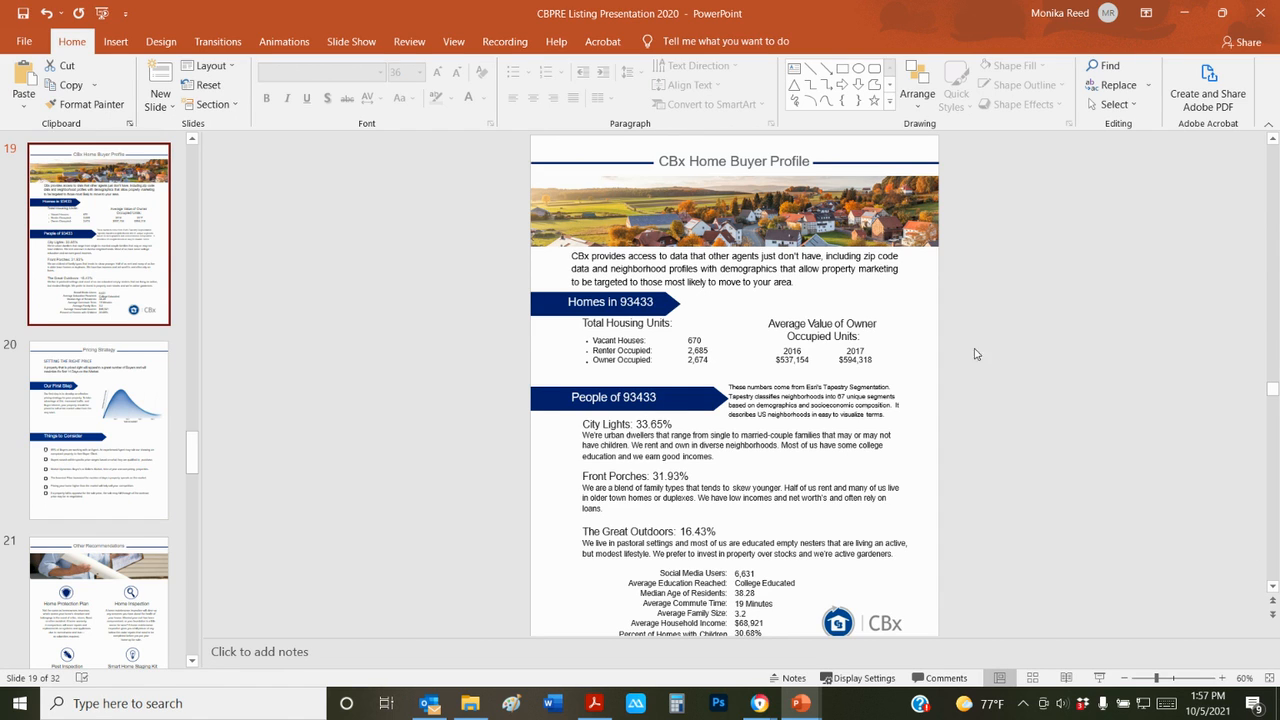
pyautogui.rightClick(58, 212)
pyautogui.click(107, 345)
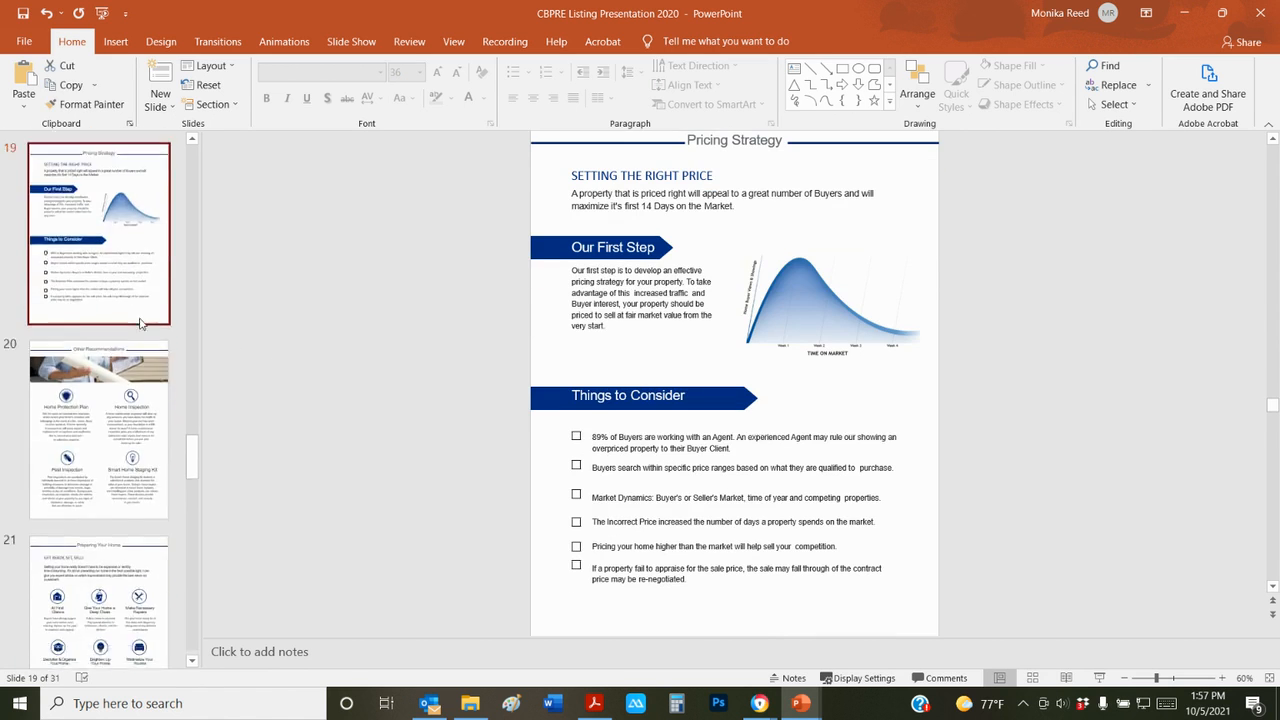
# Go to slide 24, My Expertise
pyautogui.scroll(-6, 140, 323)
pyautogui.scroll(-4, 140, 323)
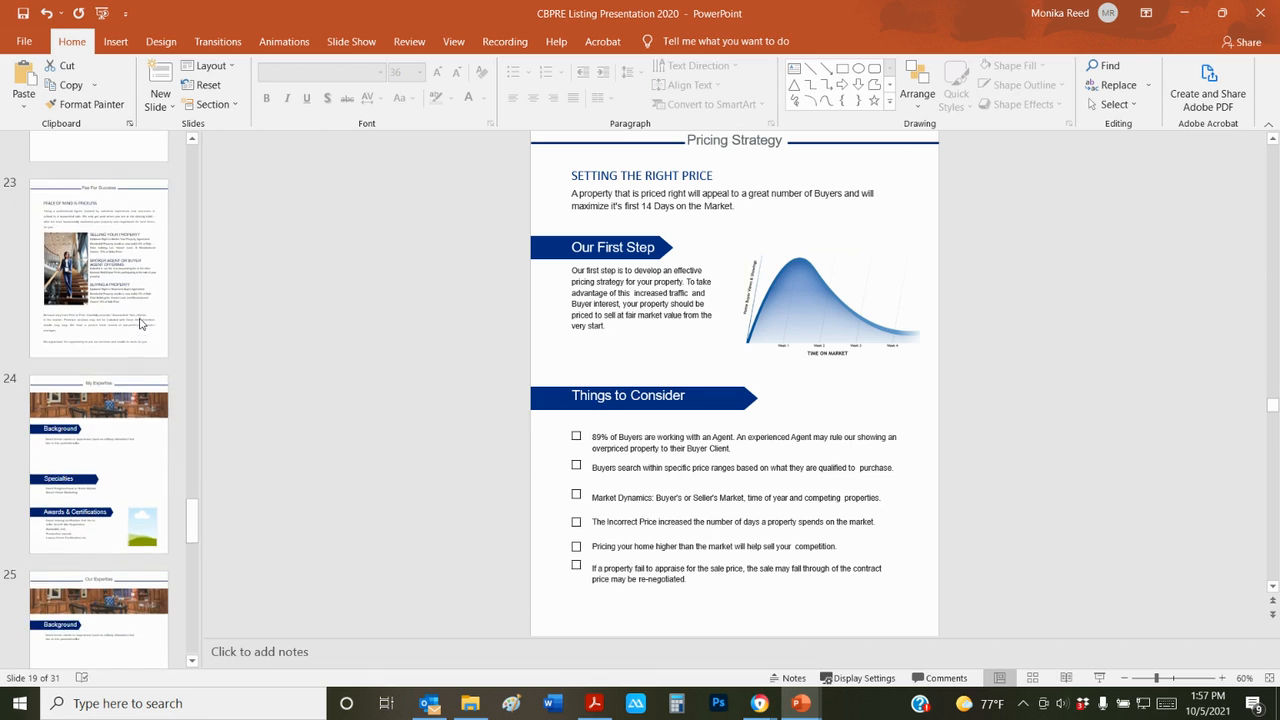
pyautogui.click(112, 268)
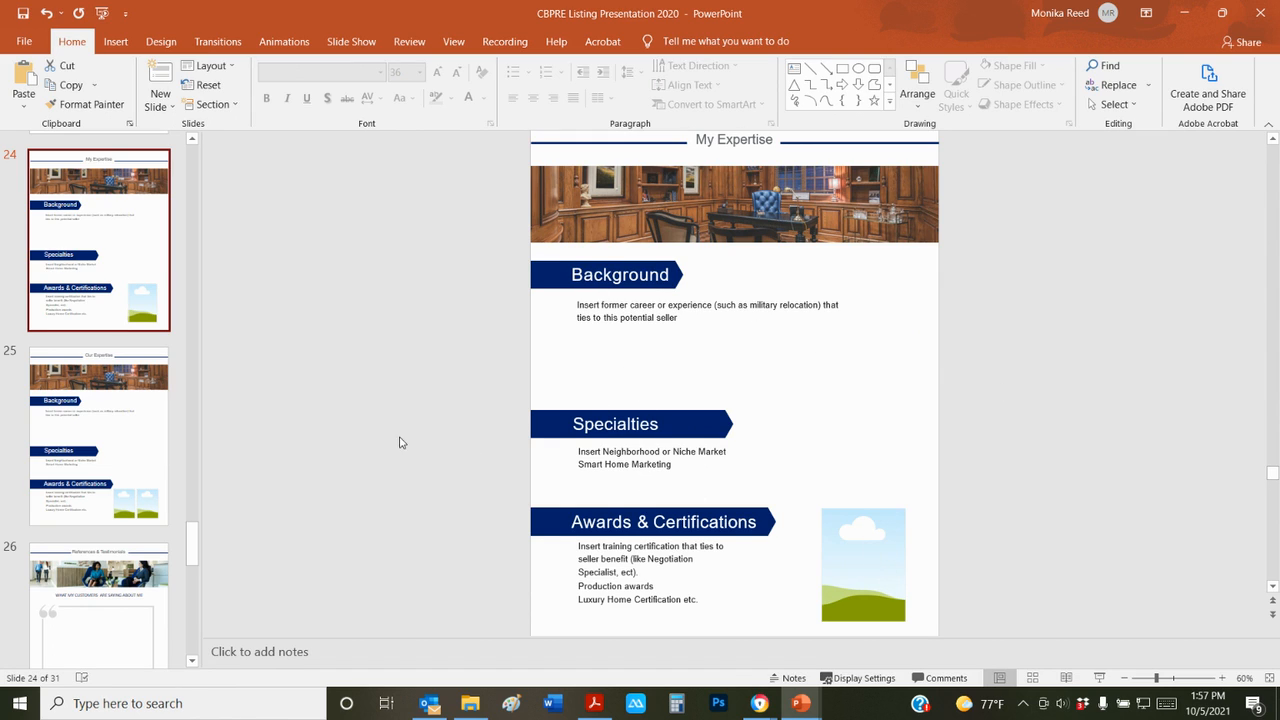
# Insert the business headshot photo from the Downloads folder onto slide 24
pyautogui.click(841, 546)
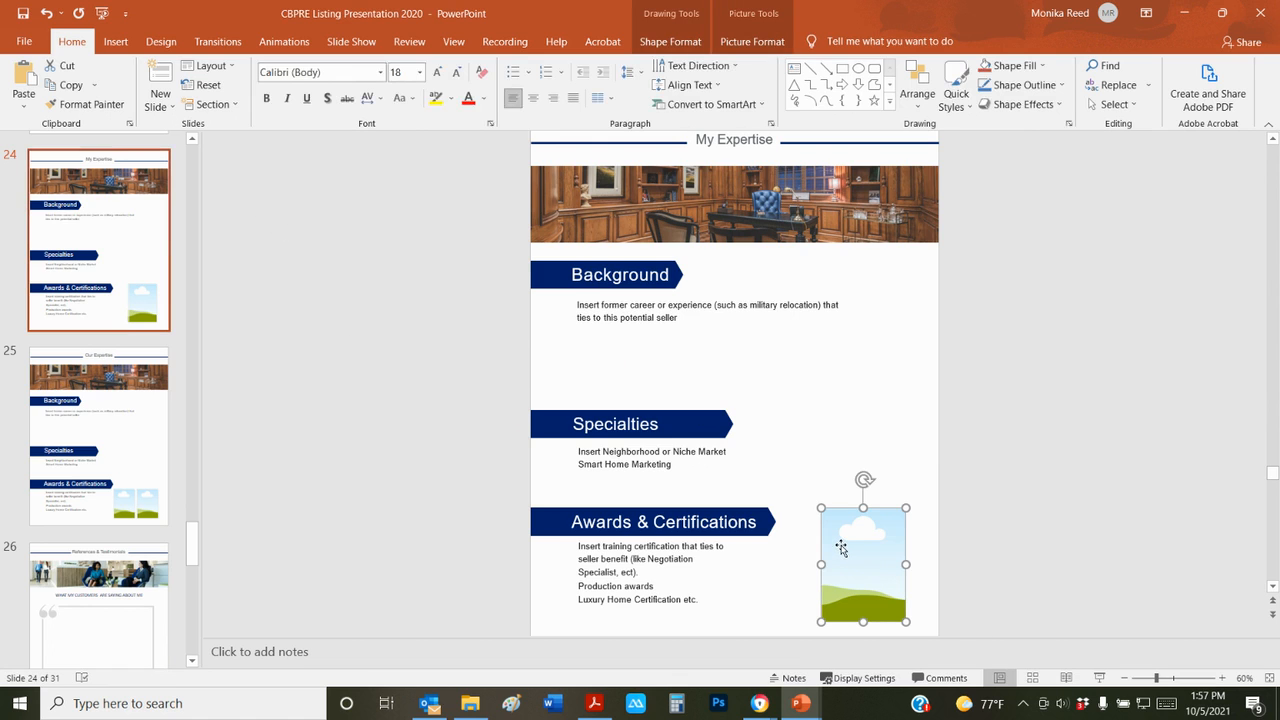
pyautogui.click(366, 323)
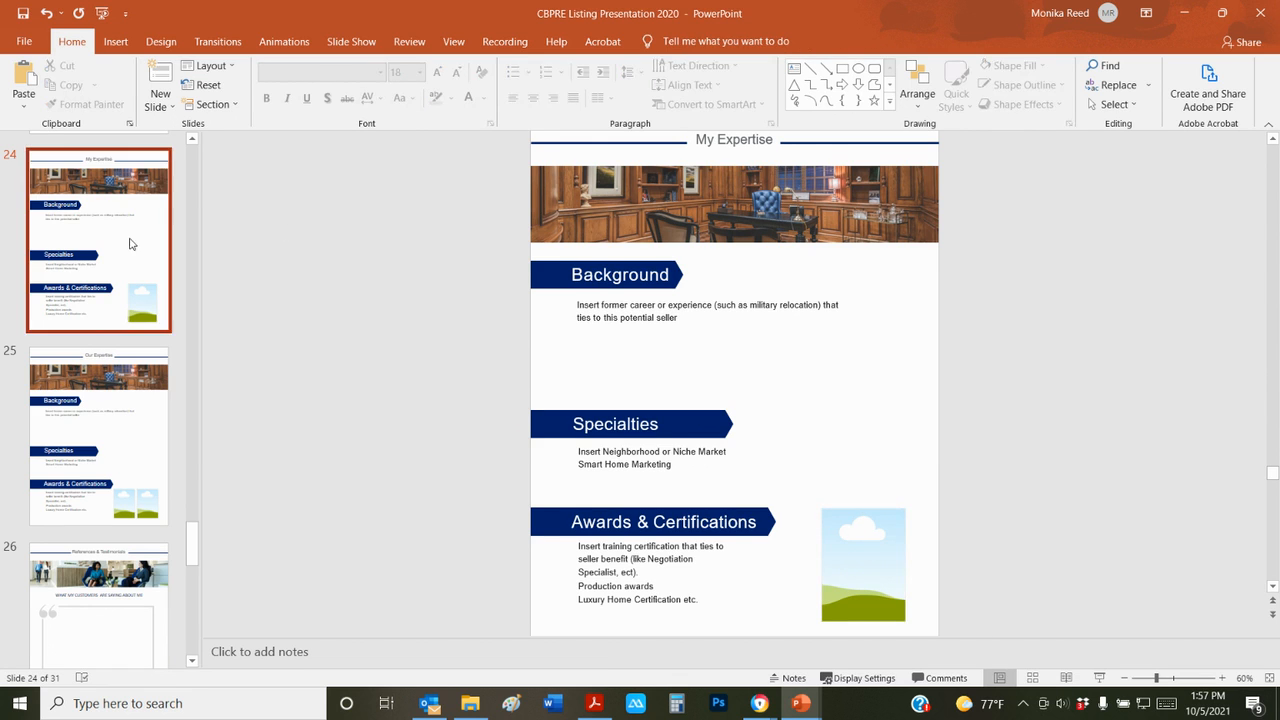
pyautogui.click(115, 41)
pyautogui.click(121, 82)
pyautogui.click(150, 149)
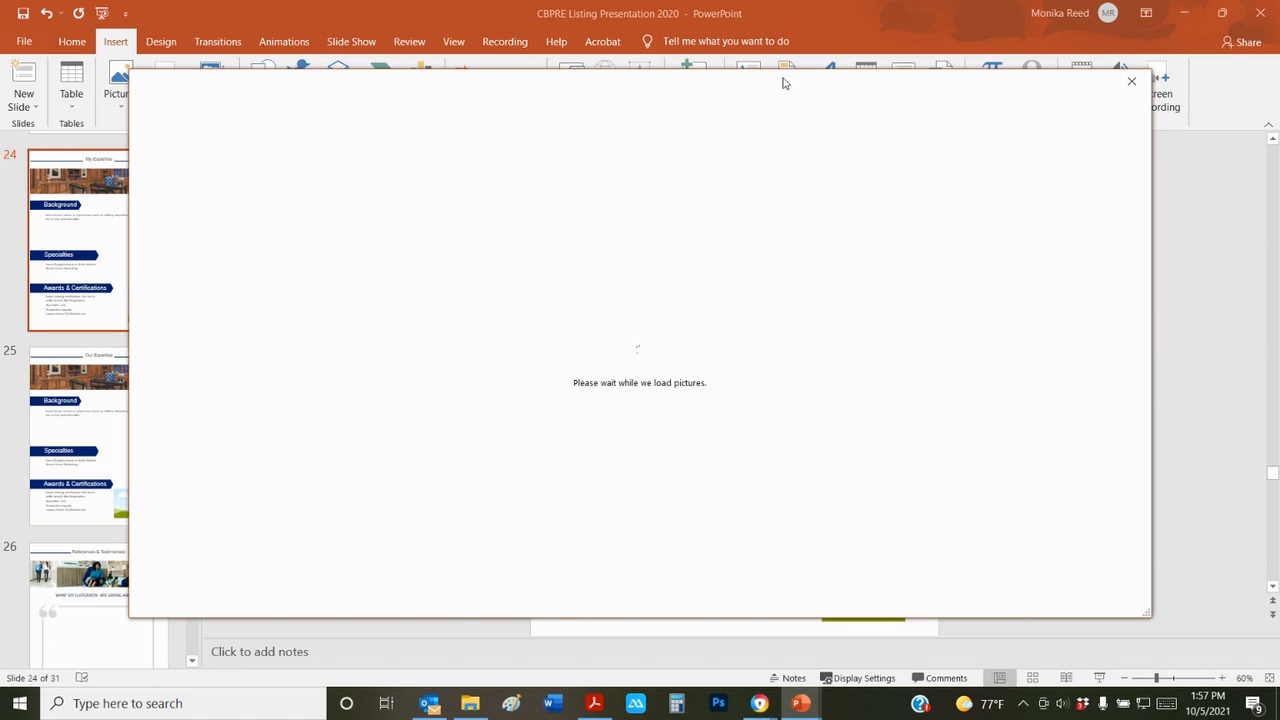
pyautogui.click(1131, 83)
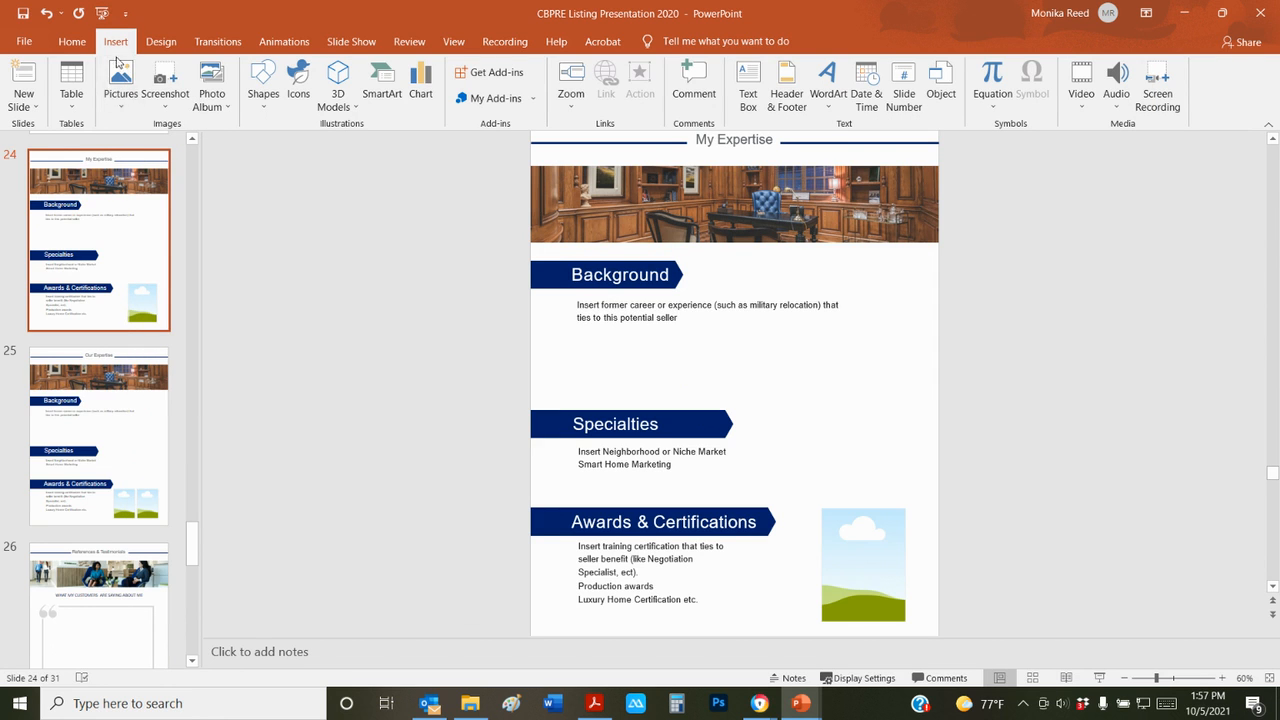
pyautogui.click(120, 92)
pyautogui.click(138, 150)
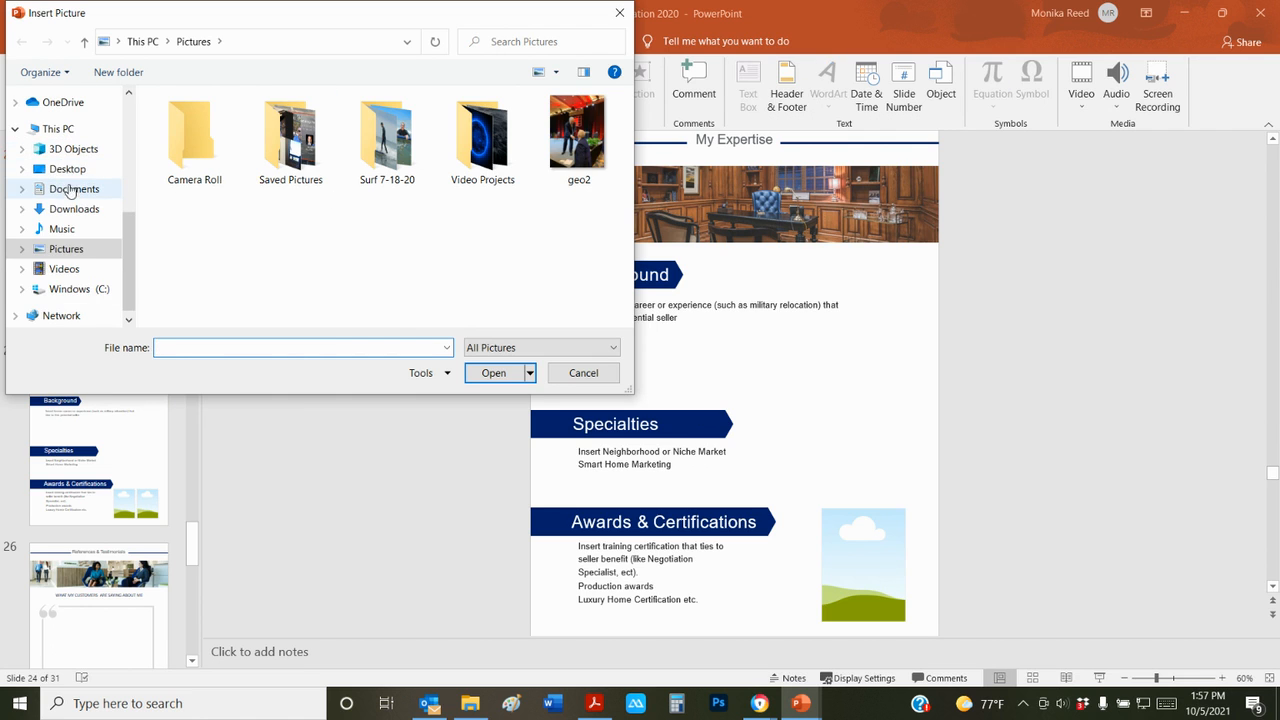
pyautogui.click(68, 208)
pyautogui.click(195, 160)
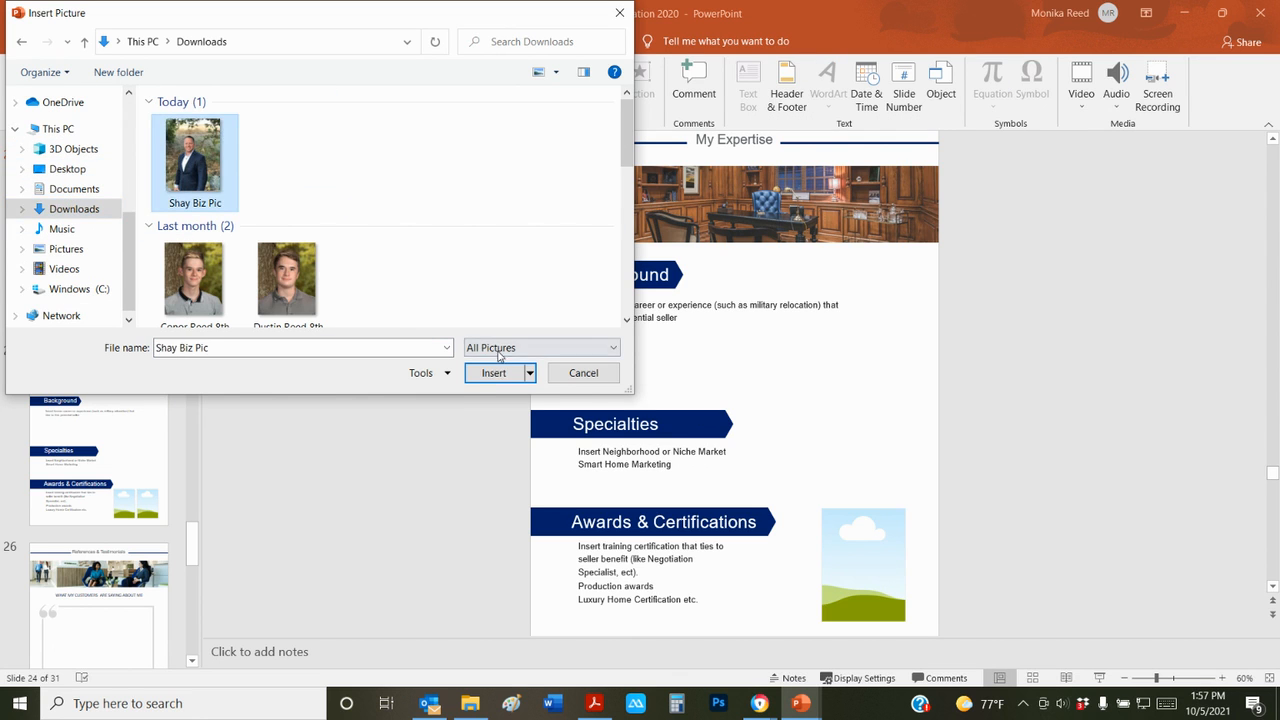
pyautogui.click(493, 372)
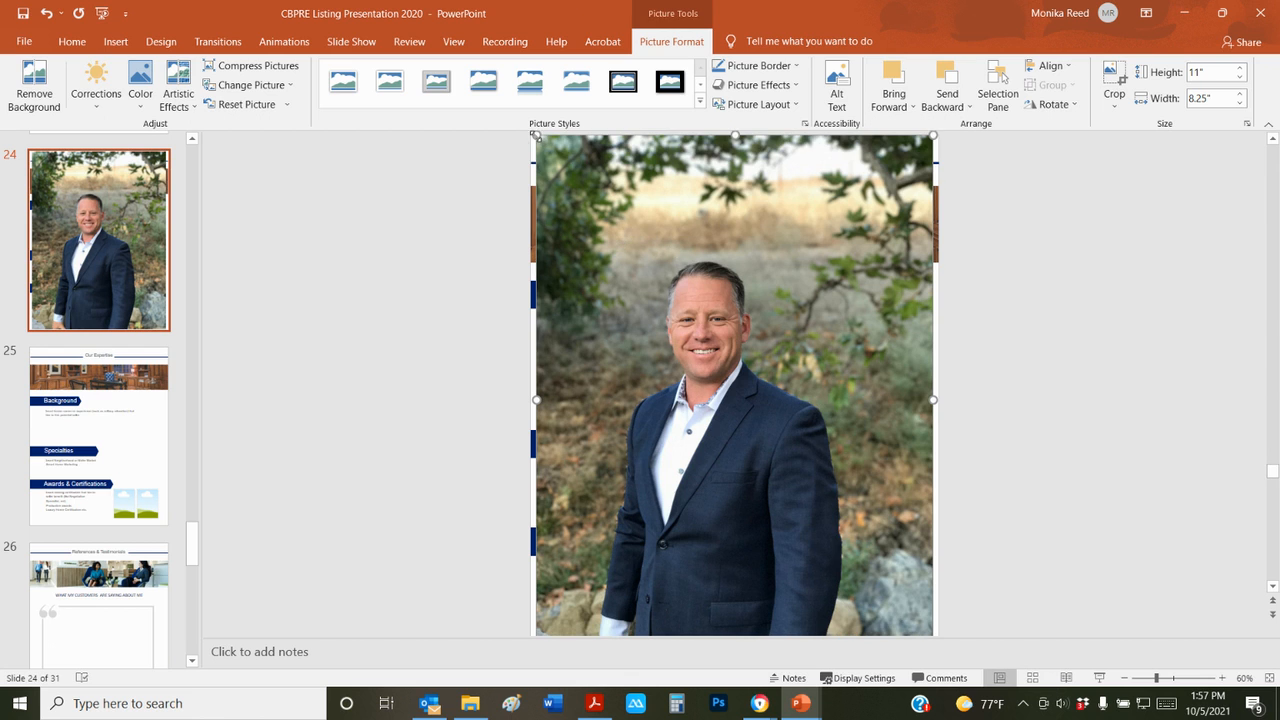
# Shrink the headshot and delete the image placeholder beside Awards & Certifications
pyautogui.moveTo(536, 135); pyautogui.dragTo(821, 514)
pyautogui.scroll(-1, 1000, 600)
pyautogui.moveTo(882, 565)
pyautogui.mouseDown()
pyautogui.moveTo(868, 473)
pyautogui.moveTo(874, 553)
pyautogui.mouseUp()
pyautogui.click(864, 577)
pyautogui.press('Delete')
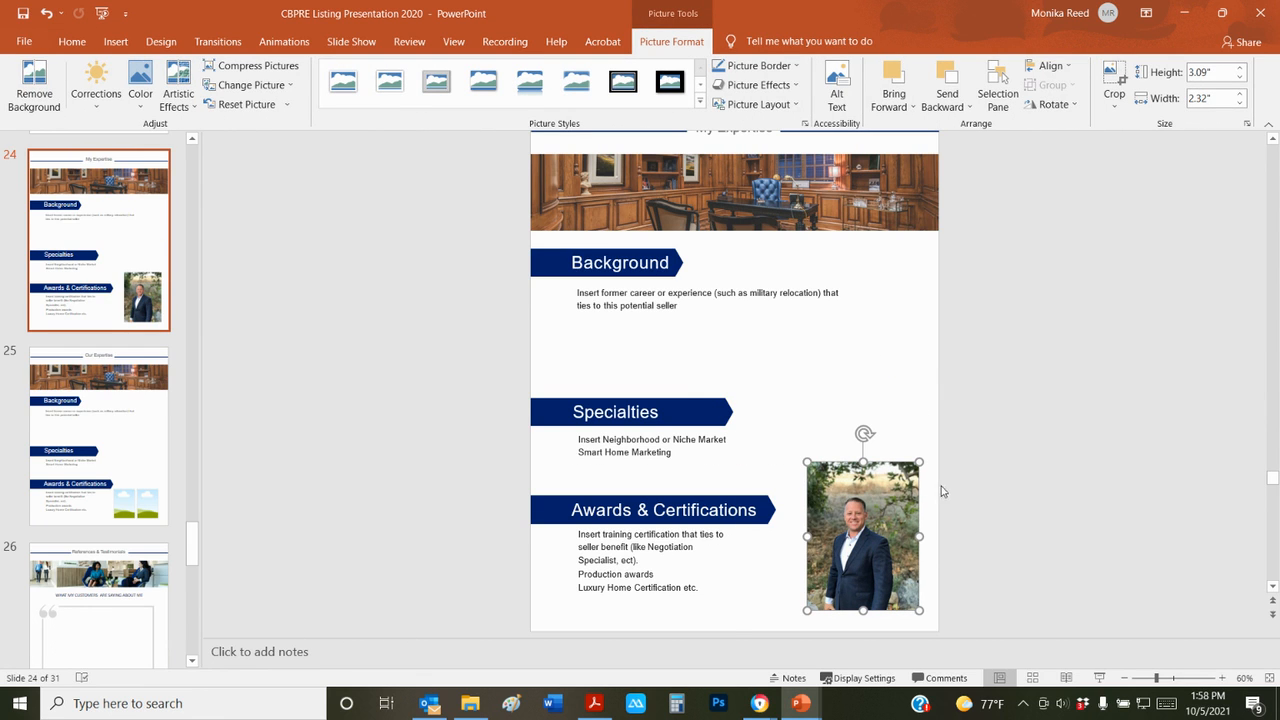
# Crop the agent photo tighter on the top, right, bottom and left
pyautogui.rightClick(894, 523)
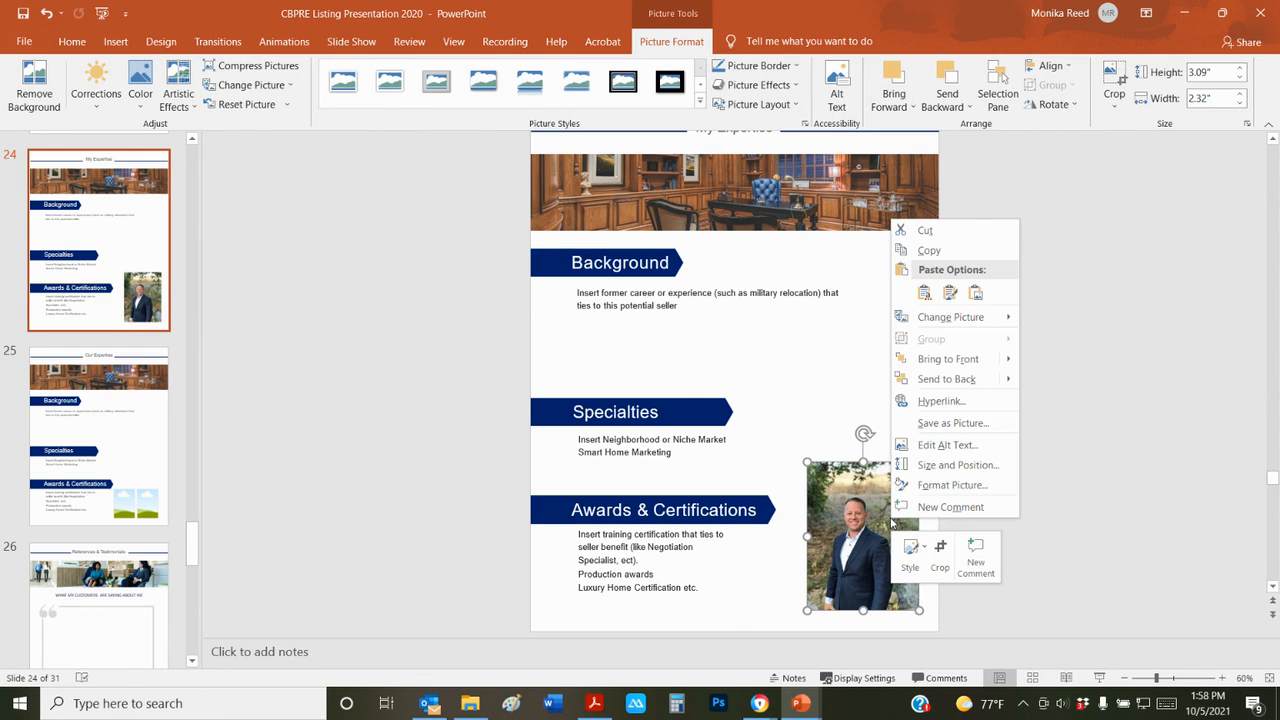
pyautogui.click(940, 547)
pyautogui.moveTo(863, 464); pyautogui.dragTo(863, 497)
pyautogui.moveTo(916, 547); pyautogui.dragTo(897, 547)
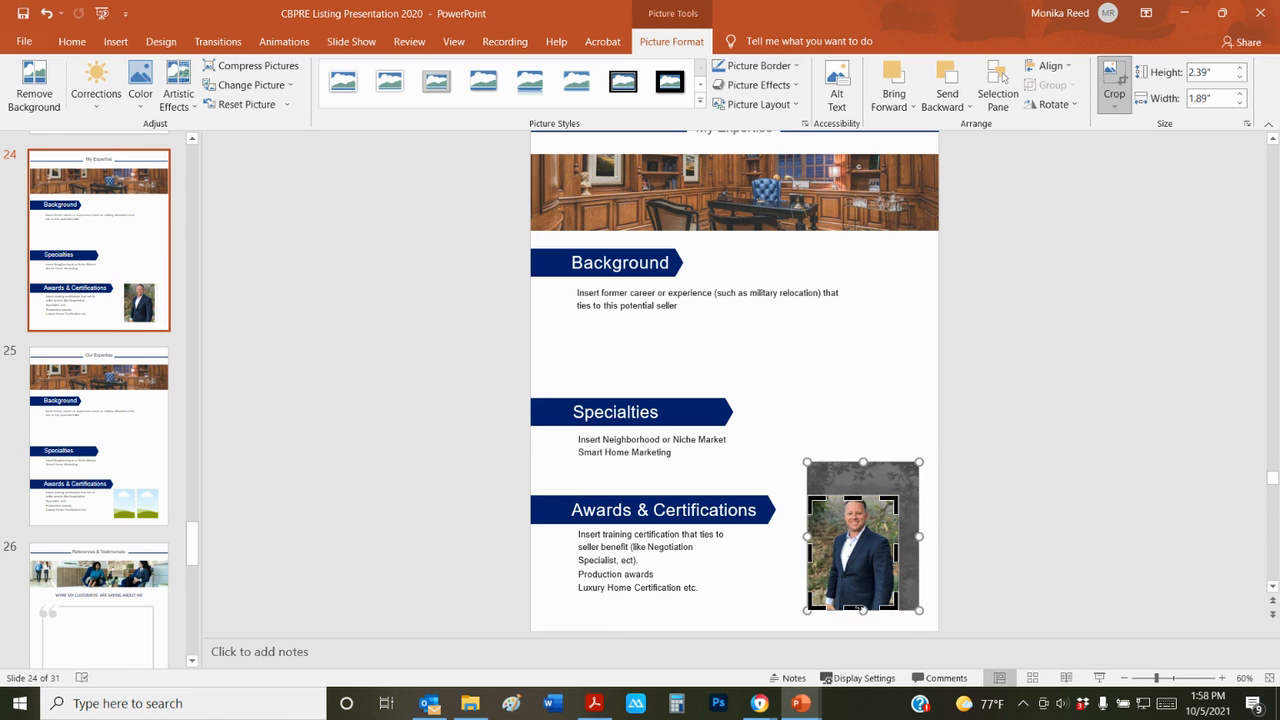
pyautogui.moveTo(860, 608); pyautogui.dragTo(857, 575)
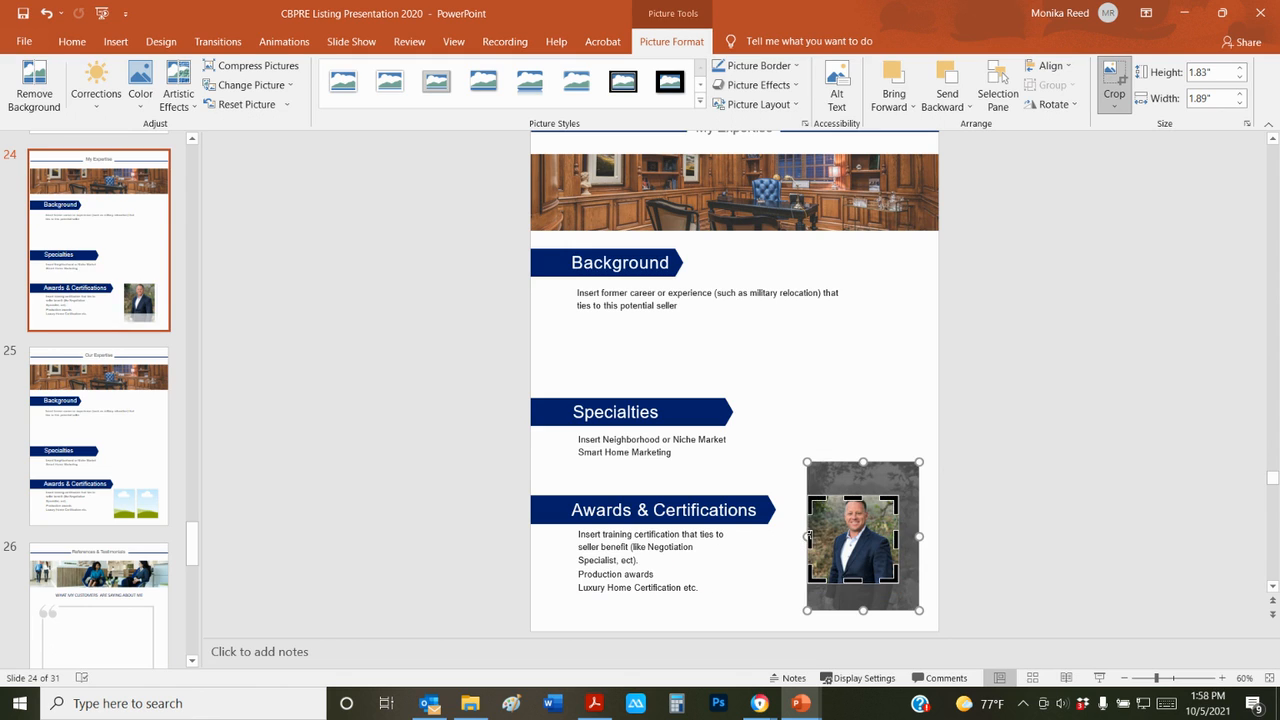
pyautogui.moveTo(809, 537); pyautogui.dragTo(891, 538)
pyautogui.click(889, 389)
# Resize the cropped photo to about 2.37" by 1.84" beside Awards & Certifications
pyautogui.click(880, 555)
pyautogui.moveTo(896, 587); pyautogui.dragTo(914, 613)
pyautogui.moveTo(822, 490); pyautogui.dragTo(818, 487)
pyautogui.click(715, 336)
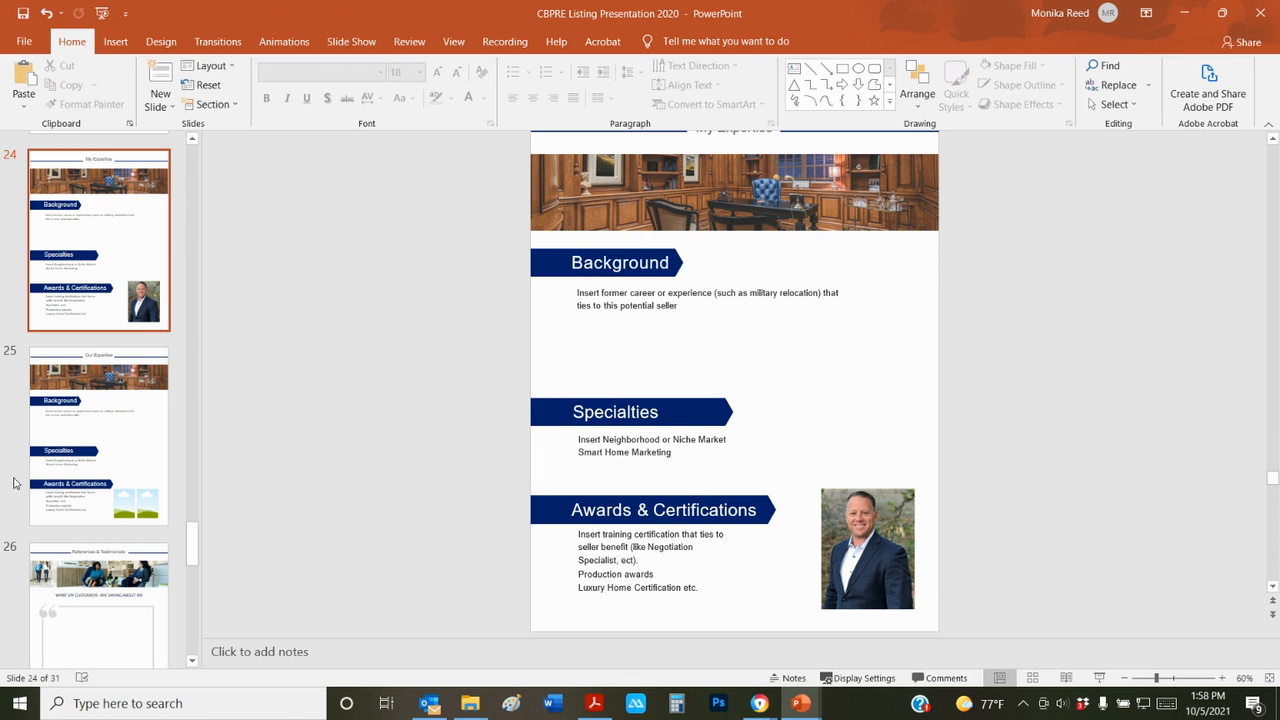
# Delete slide 25, the spare Our Expertise slide with placeholder pictures
pyautogui.click(78, 430)
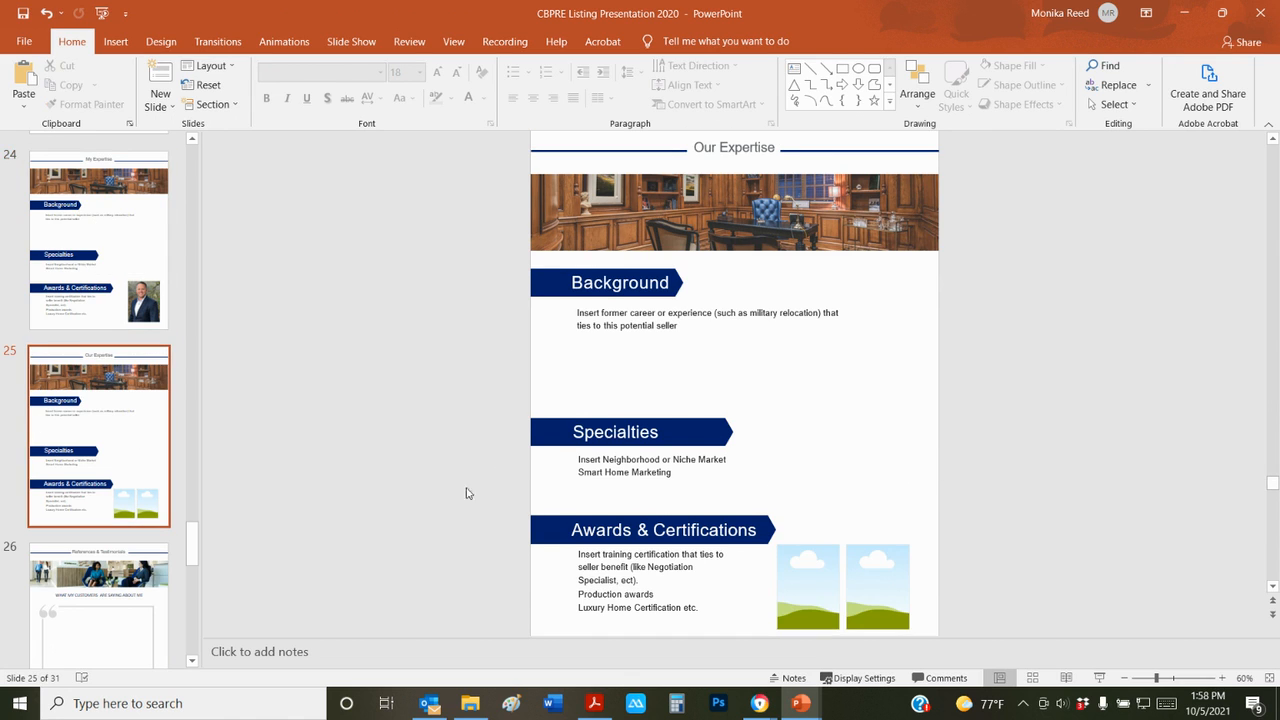
pyautogui.rightClick(120, 434)
pyautogui.click(188, 276)
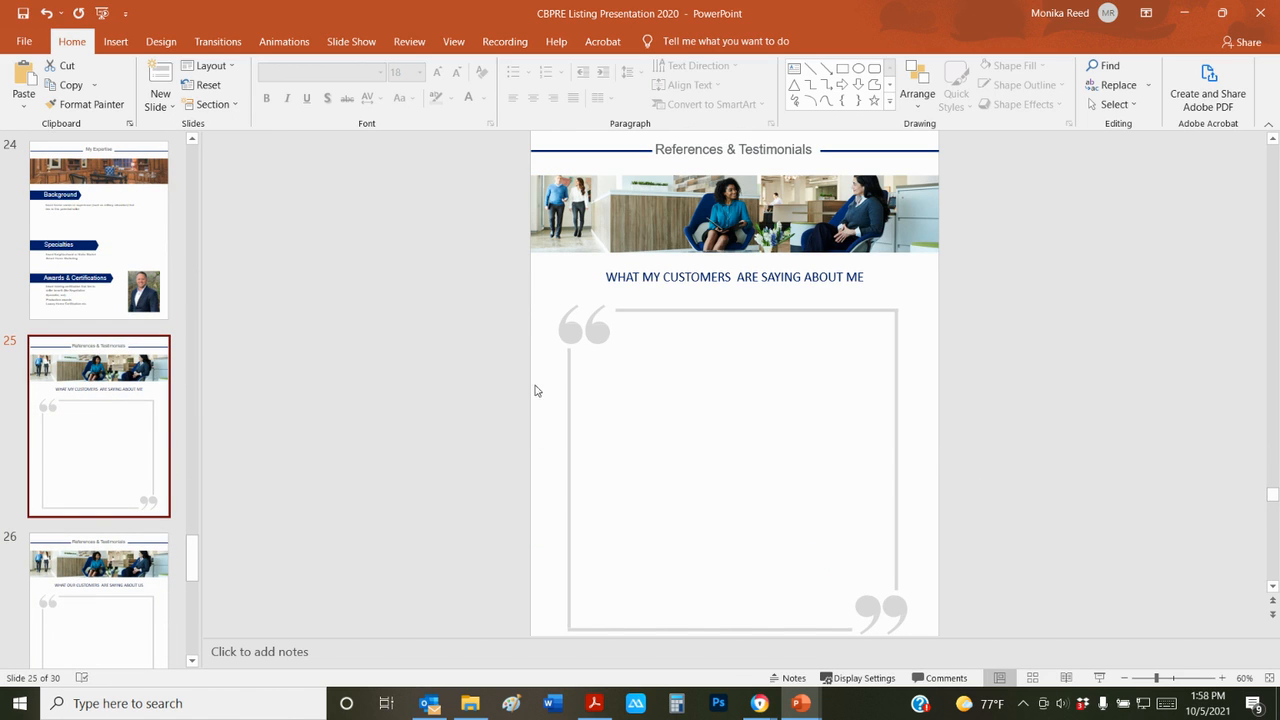
# Delete the duplicate References & Testimonials slide and review the closing slides
pyautogui.click(106, 606)
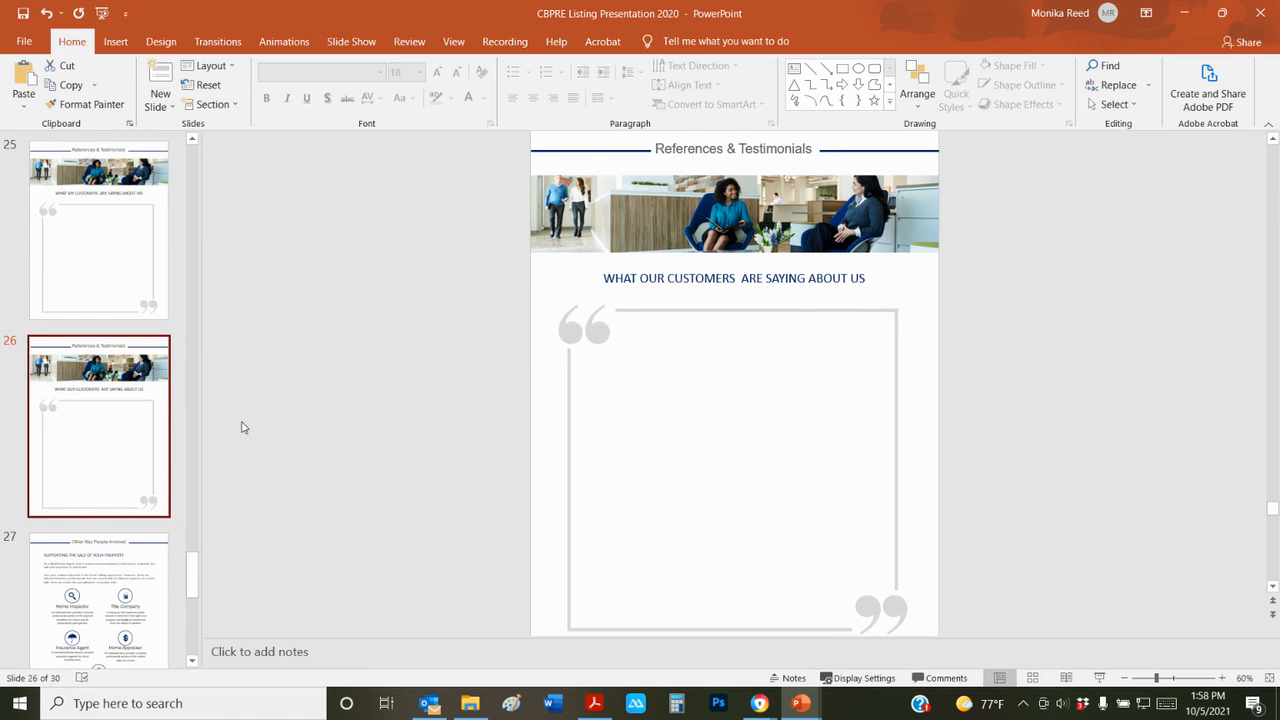
pyautogui.rightClick(146, 400)
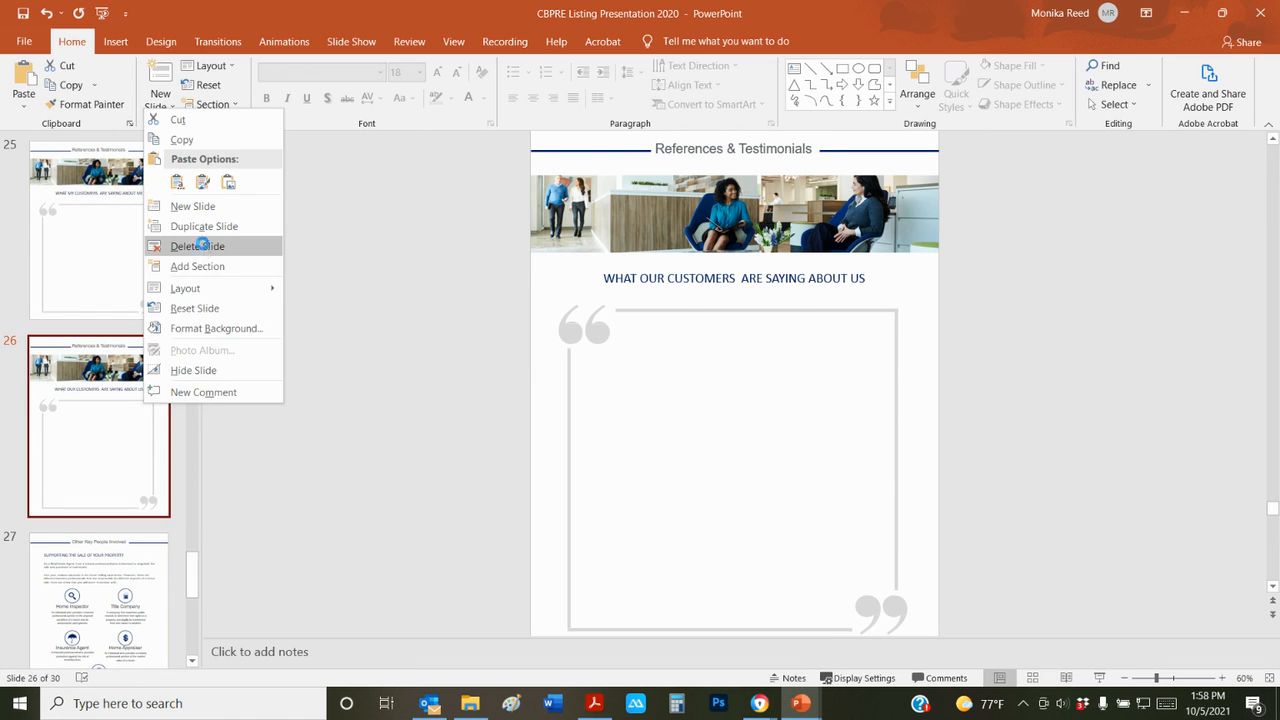
pyautogui.click(202, 245)
pyautogui.press('Down')
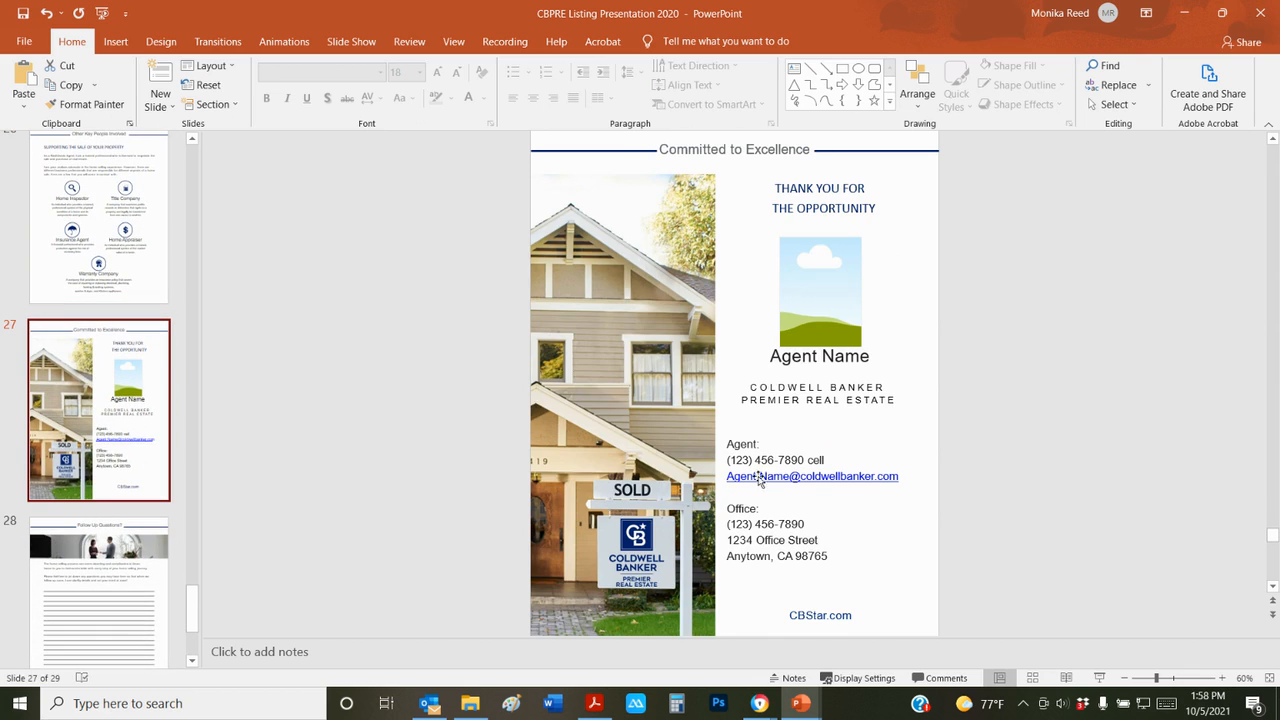
pyautogui.click(104, 605)
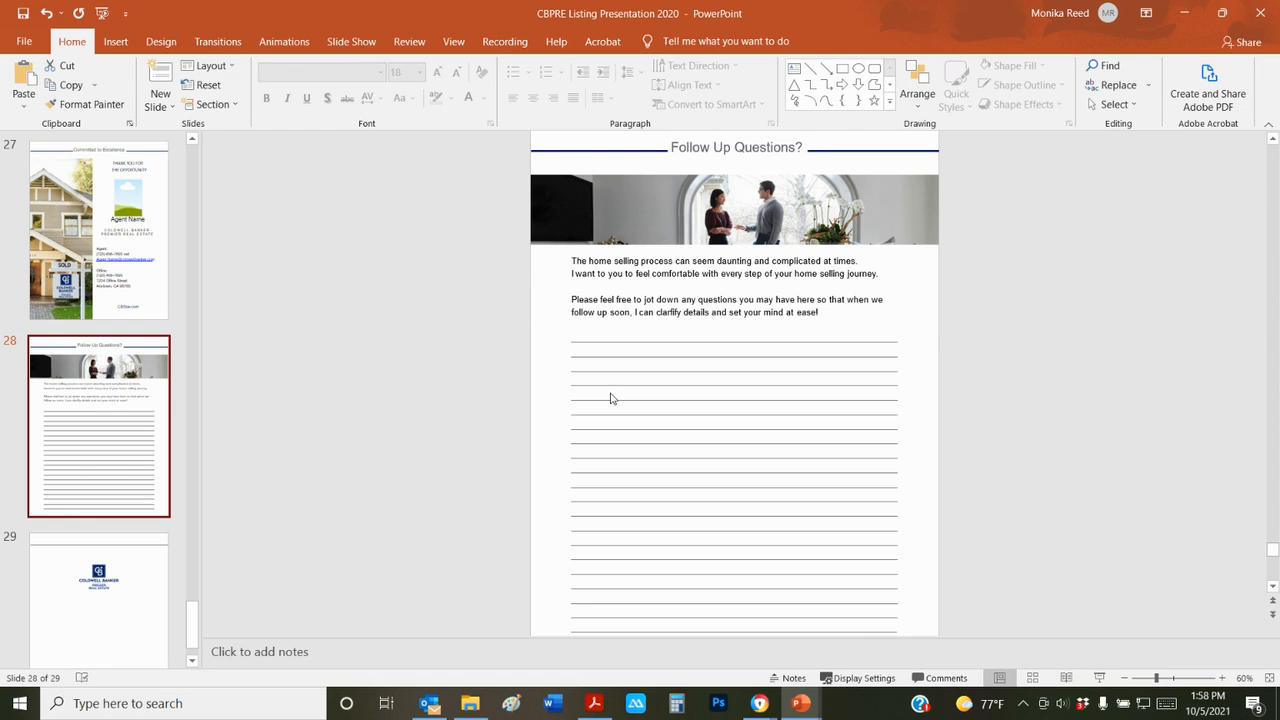
pyautogui.click(103, 562)
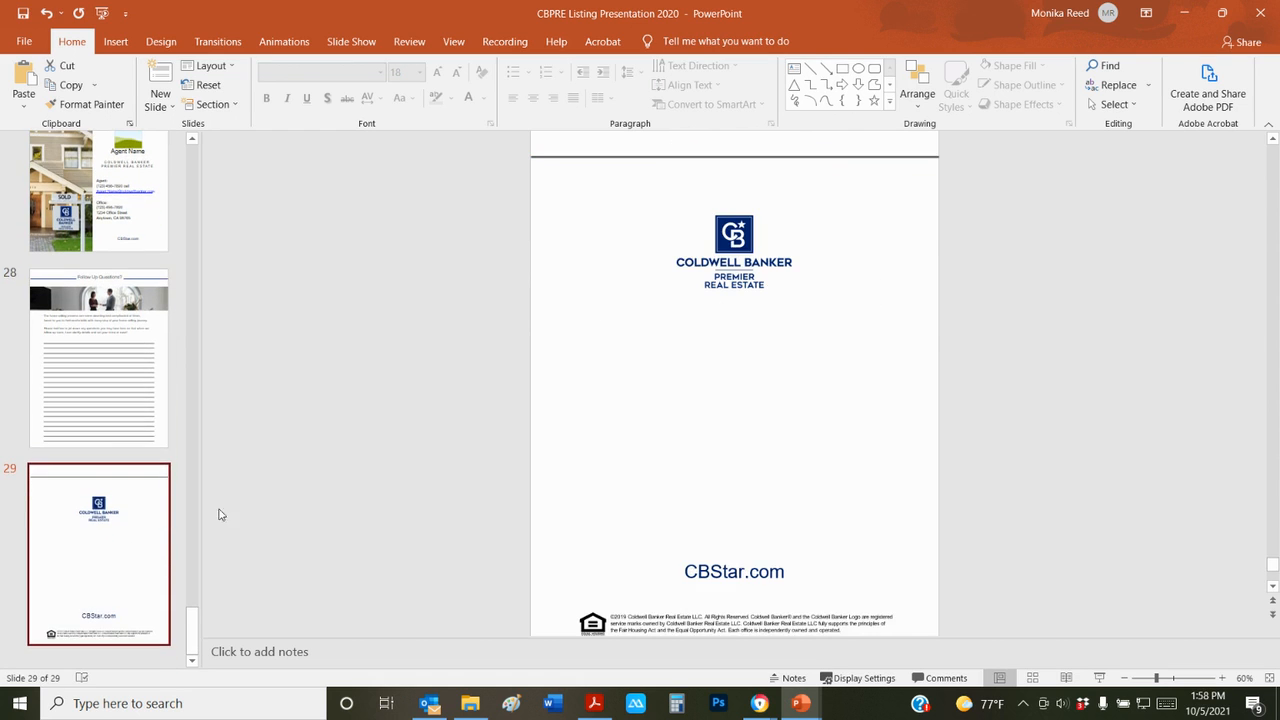
pyautogui.scroll(6, 437, 458)
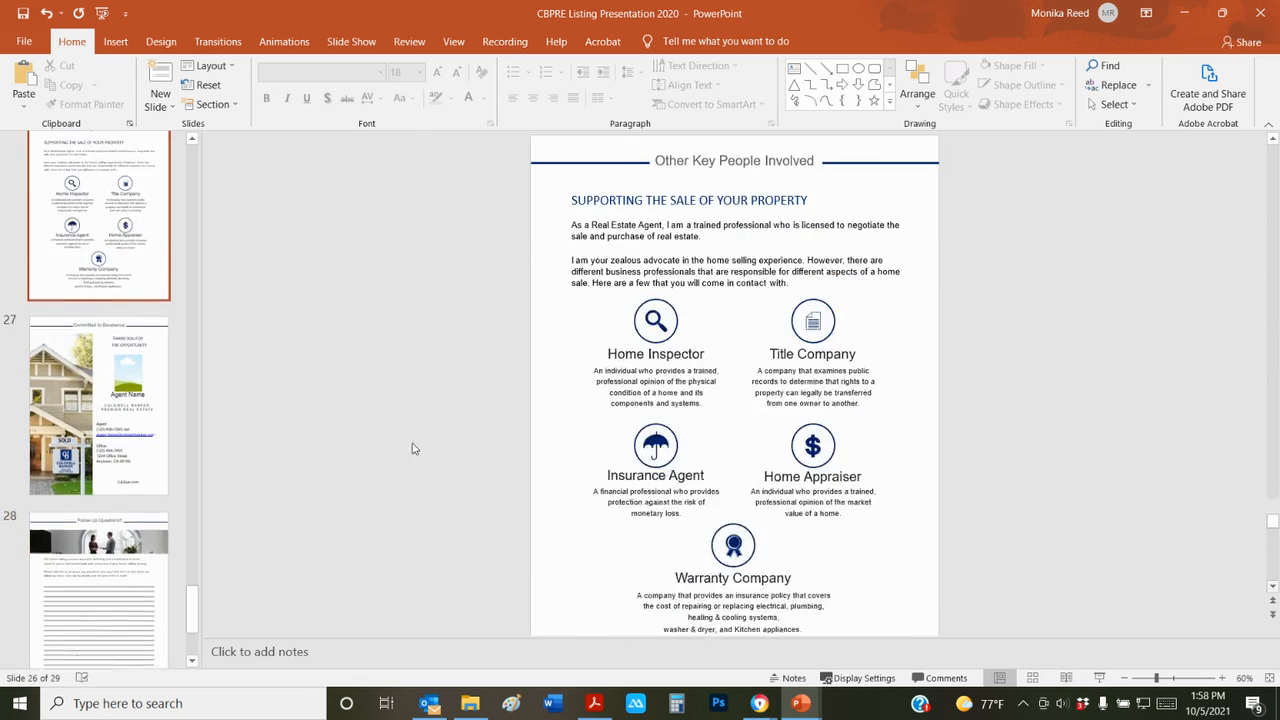
pyautogui.scroll(3, 349, 432)
pyautogui.moveTo(192, 500); pyautogui.dragTo(206, 171)
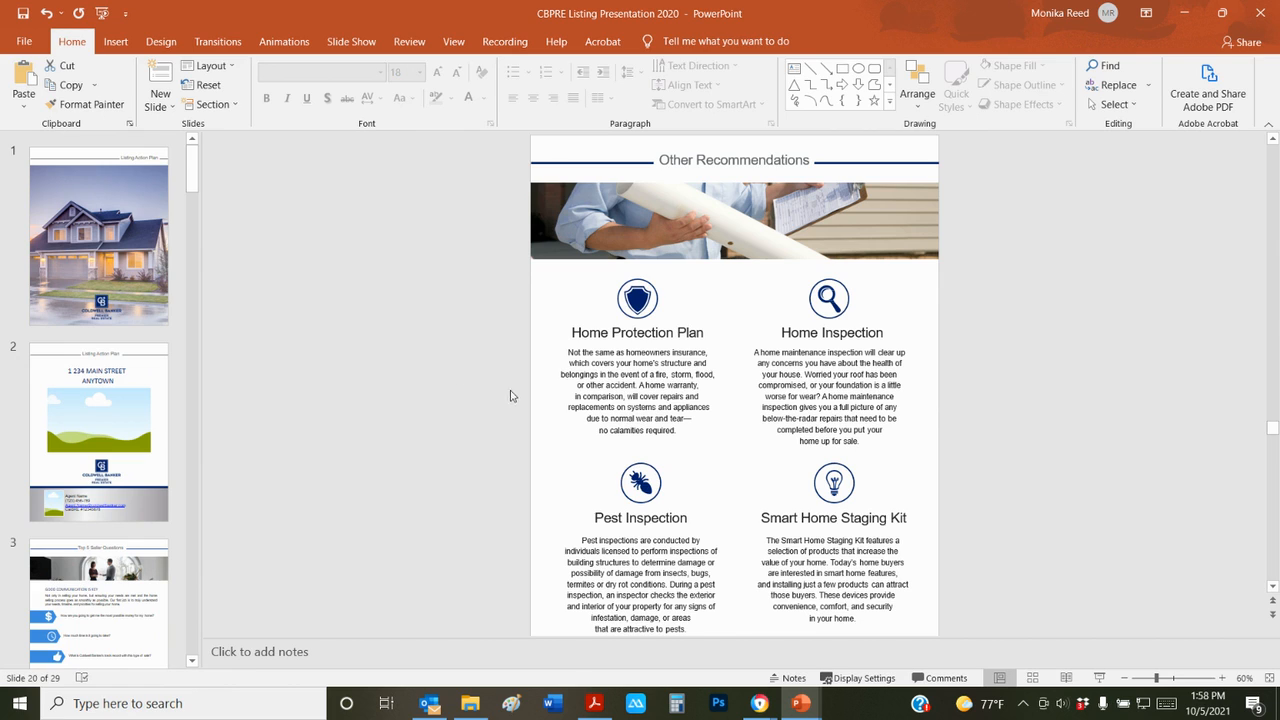
# Select slide 2, the Listing Action Plan title page
pyautogui.click(124, 416)
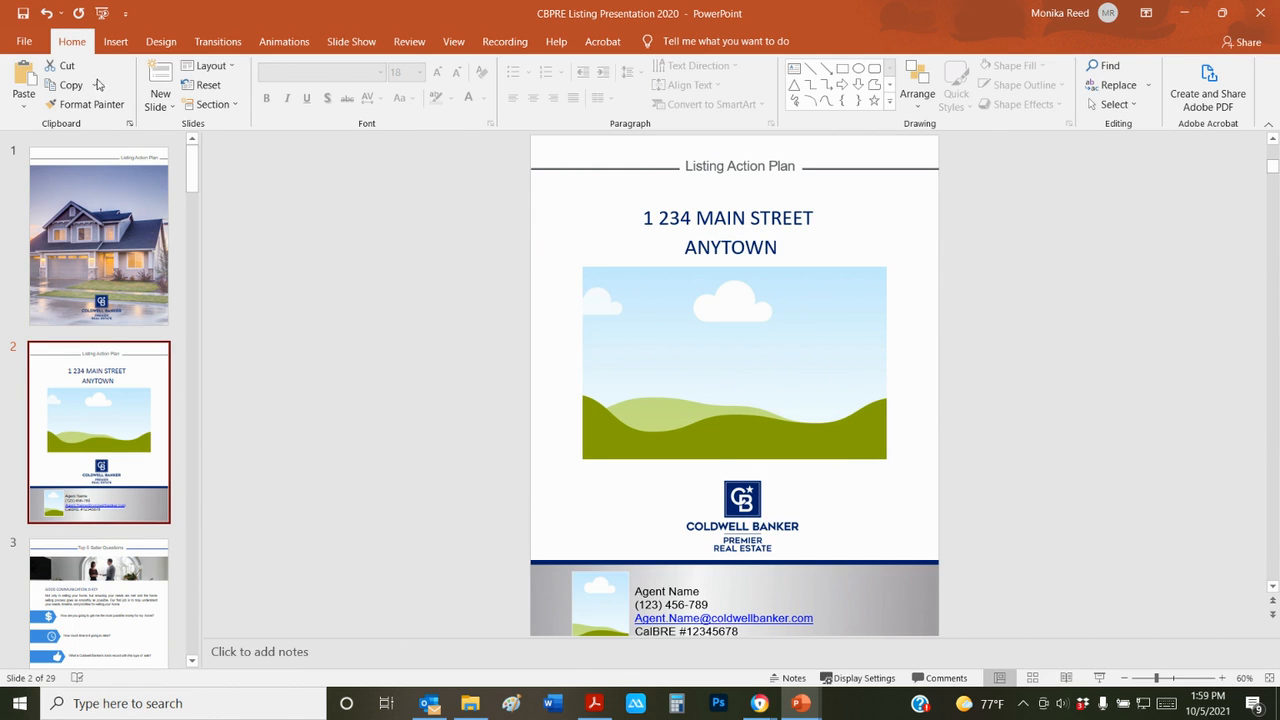
# Save the deck to the Desktop as a PowerPoint Presentation named '1234 Main Street LP'
pyautogui.click(22, 44)
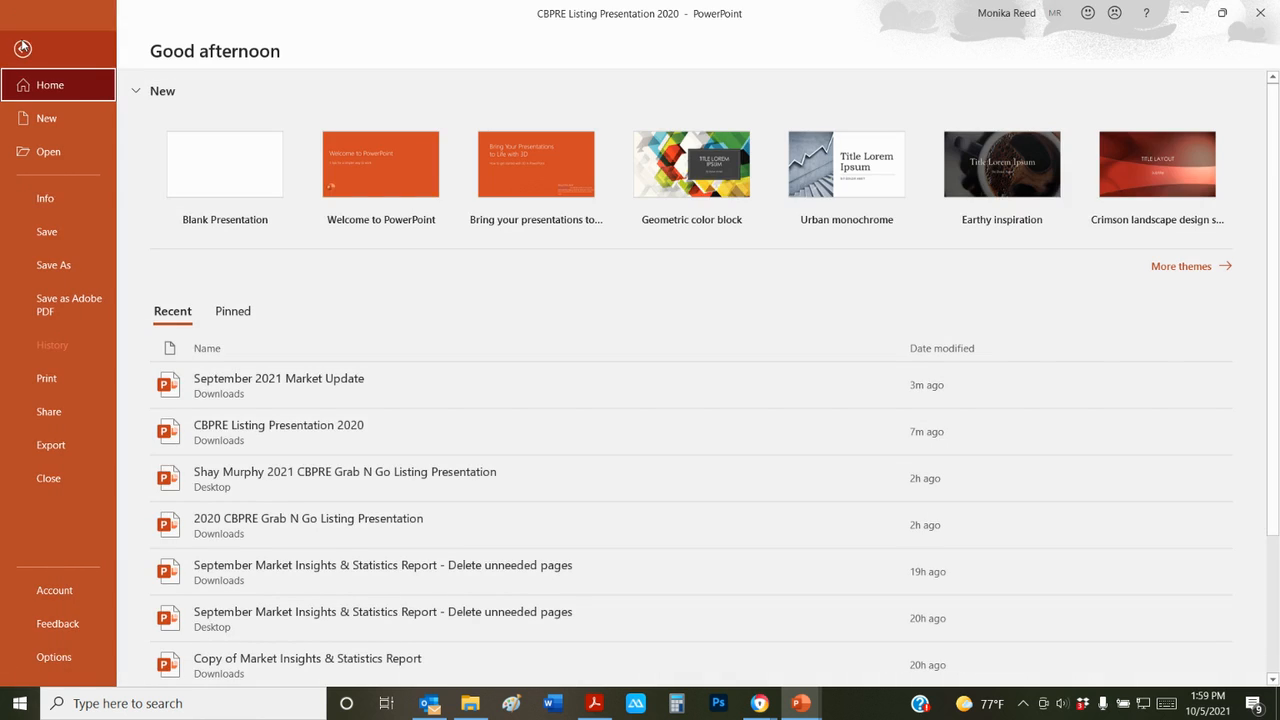
pyautogui.click(51, 269)
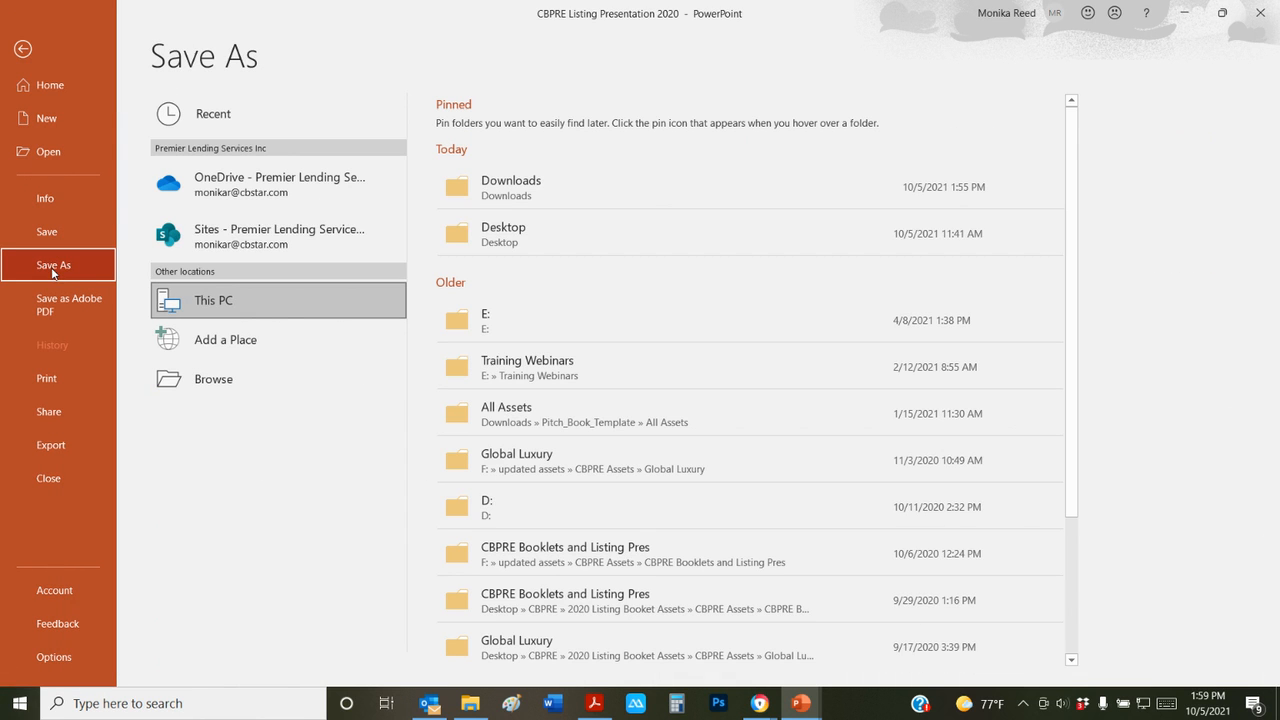
pyautogui.click(523, 244)
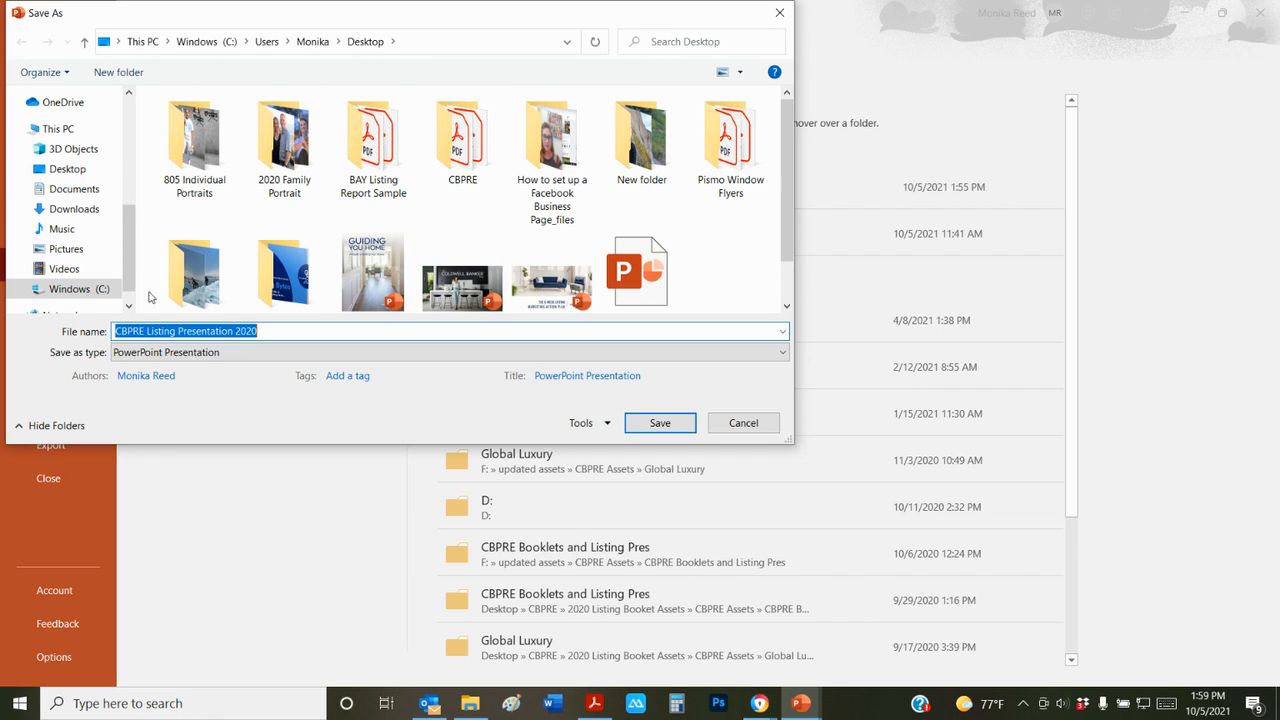
pyautogui.click(116, 331)
pyautogui.write('Shay Murphy')
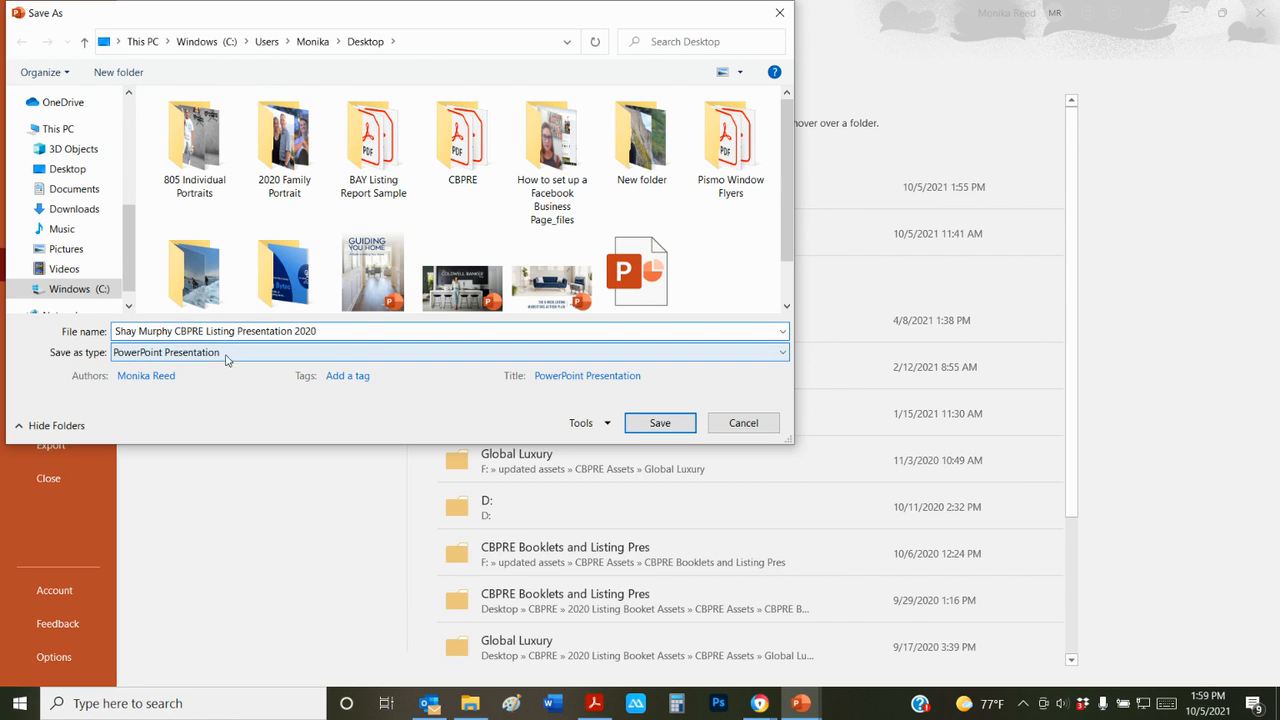
pyautogui.moveTo(358, 334); pyautogui.dragTo(107, 323)
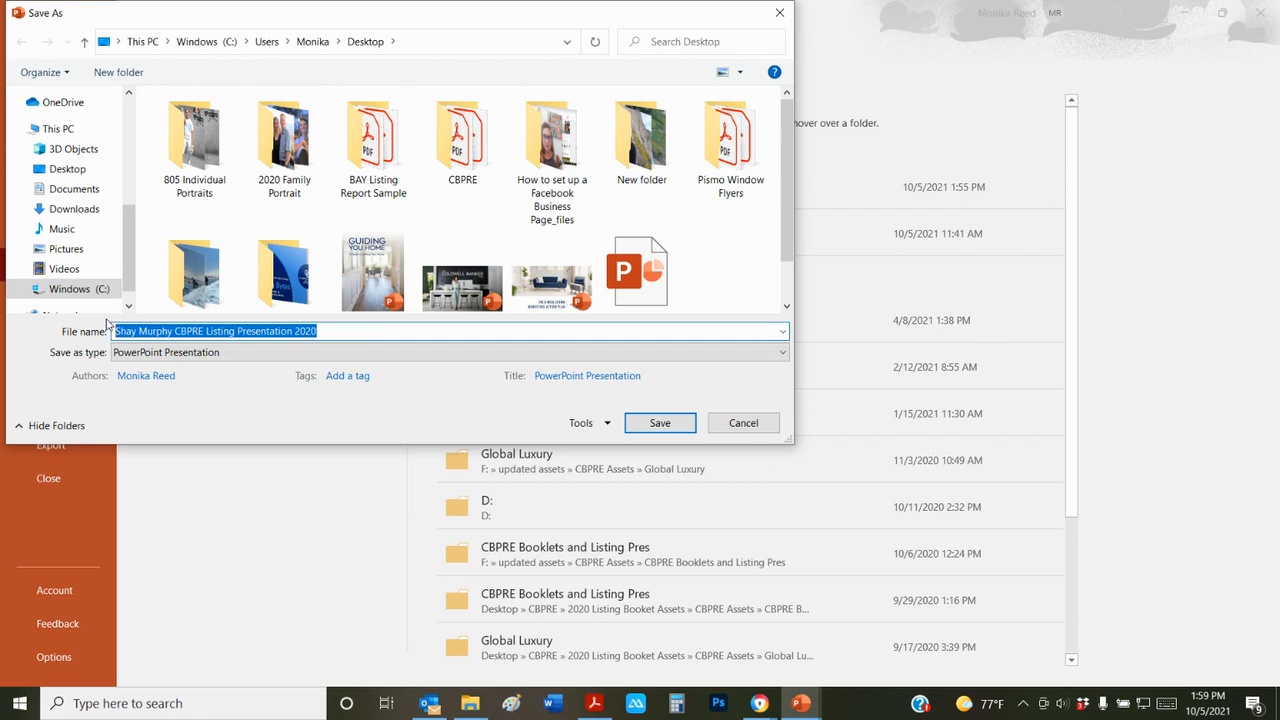
pyautogui.write('1234 Main Street LP')
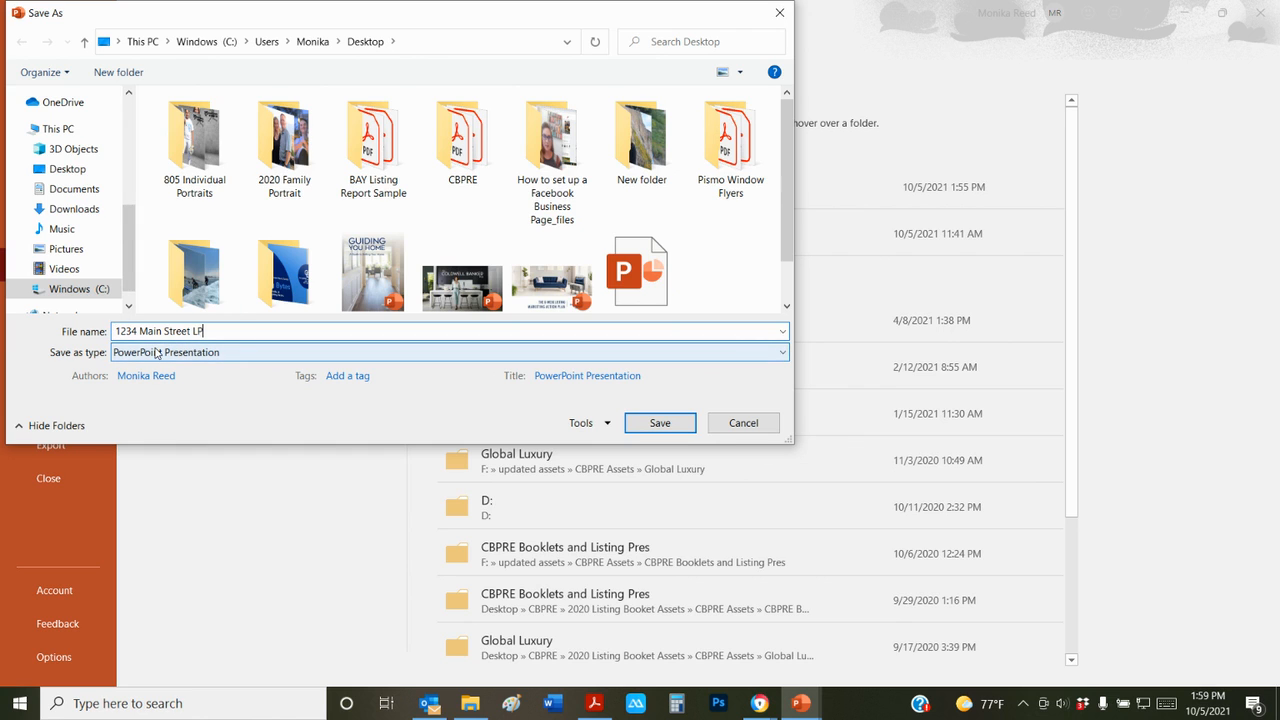
pyautogui.click(658, 423)
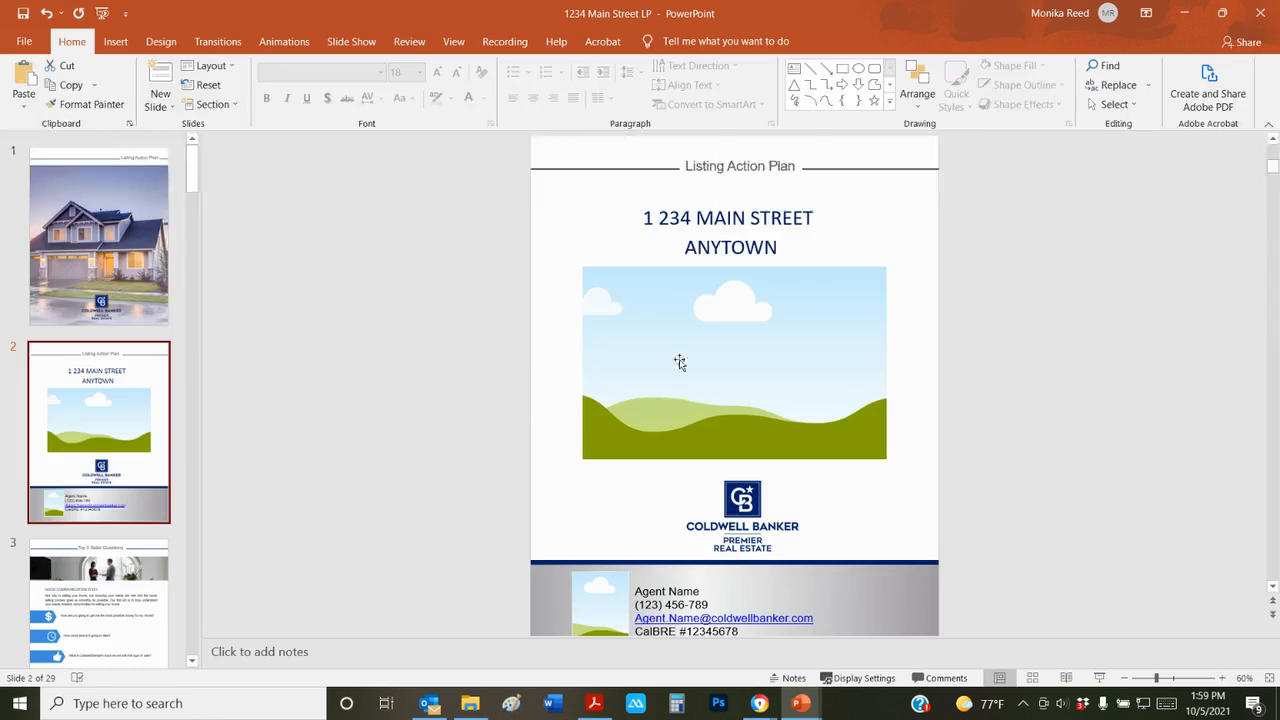
# Save a PDF copy named '1234 Main Street LP' to the Desktop, opening it afterward
pyautogui.click(22, 42)
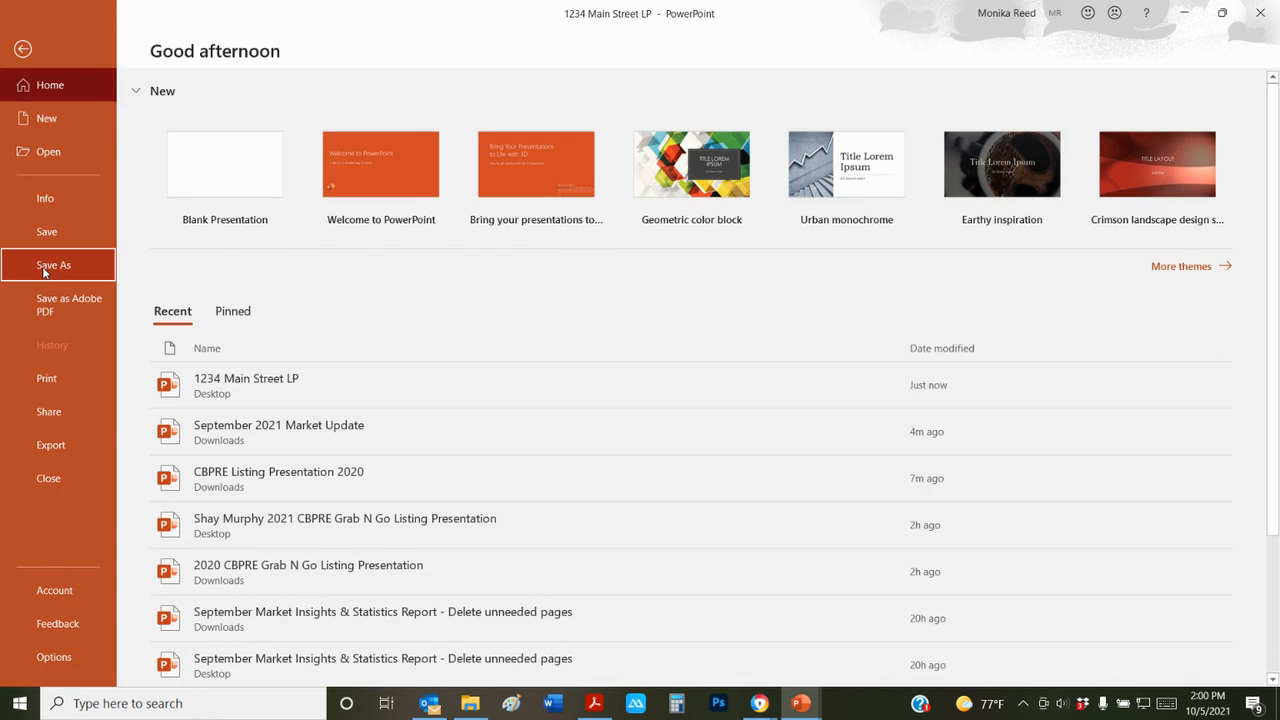
pyautogui.click(45, 267)
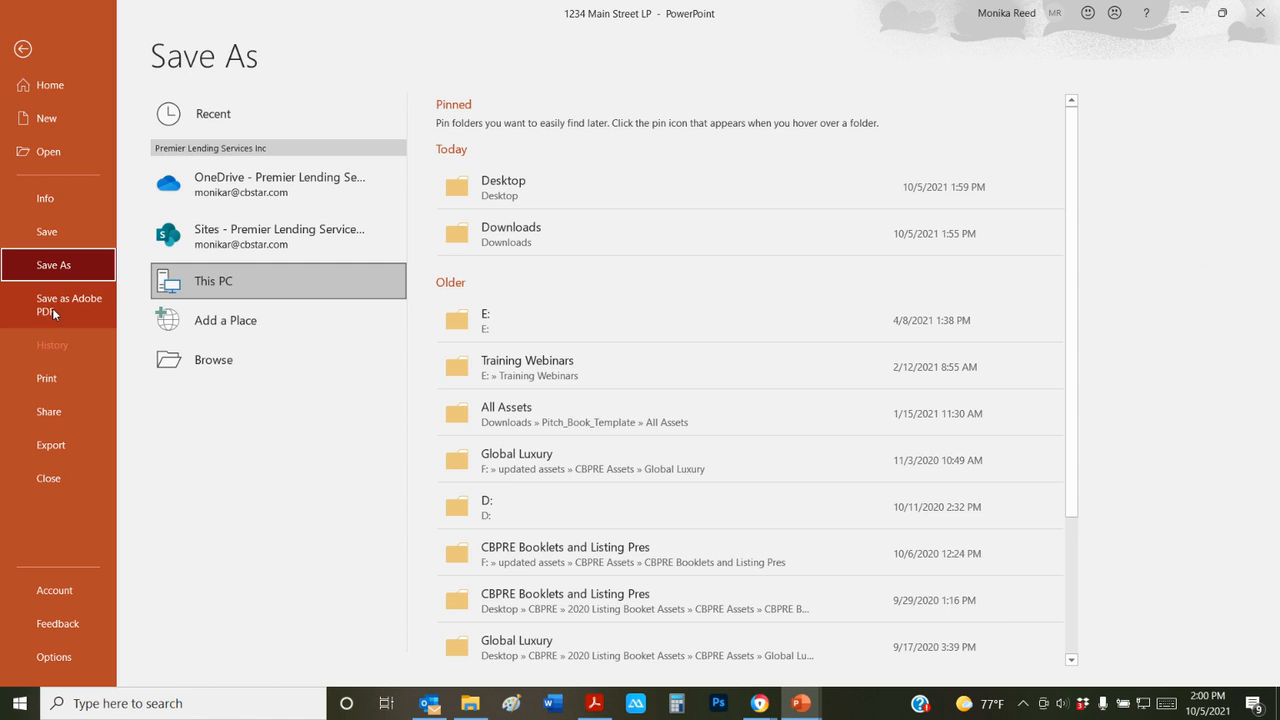
pyautogui.click(545, 190)
pyautogui.click(241, 352)
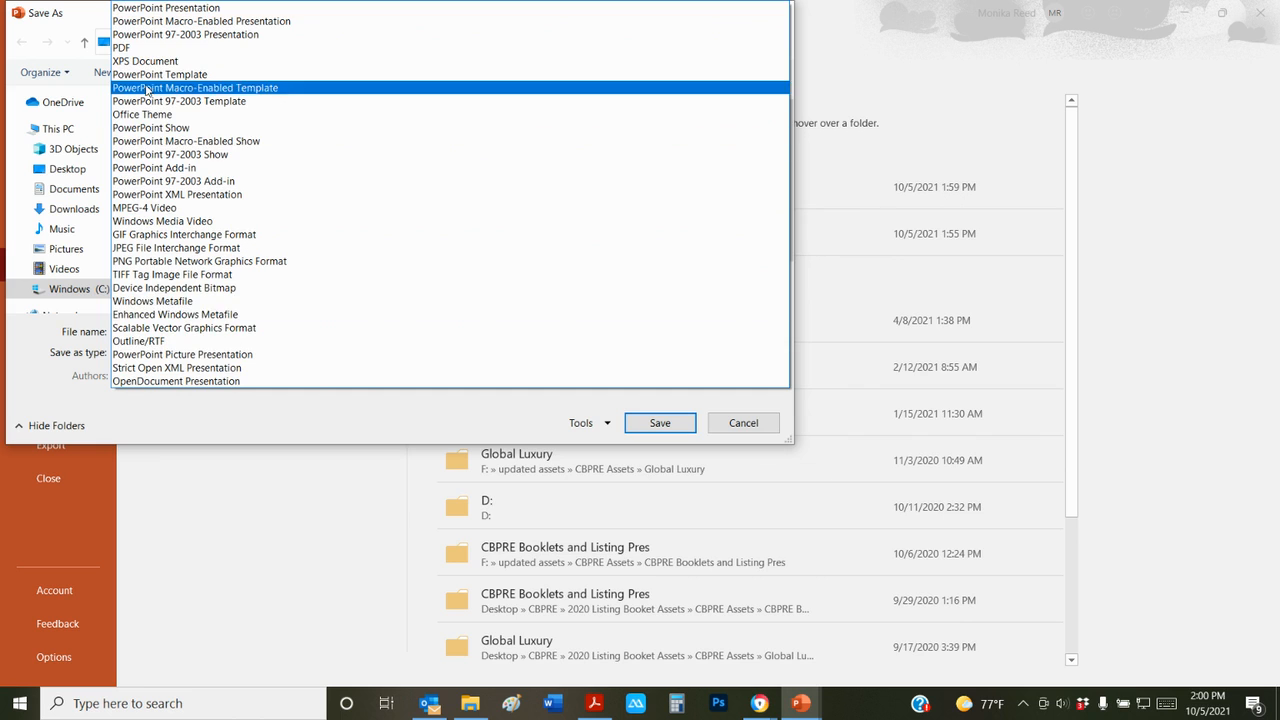
pyautogui.click(122, 48)
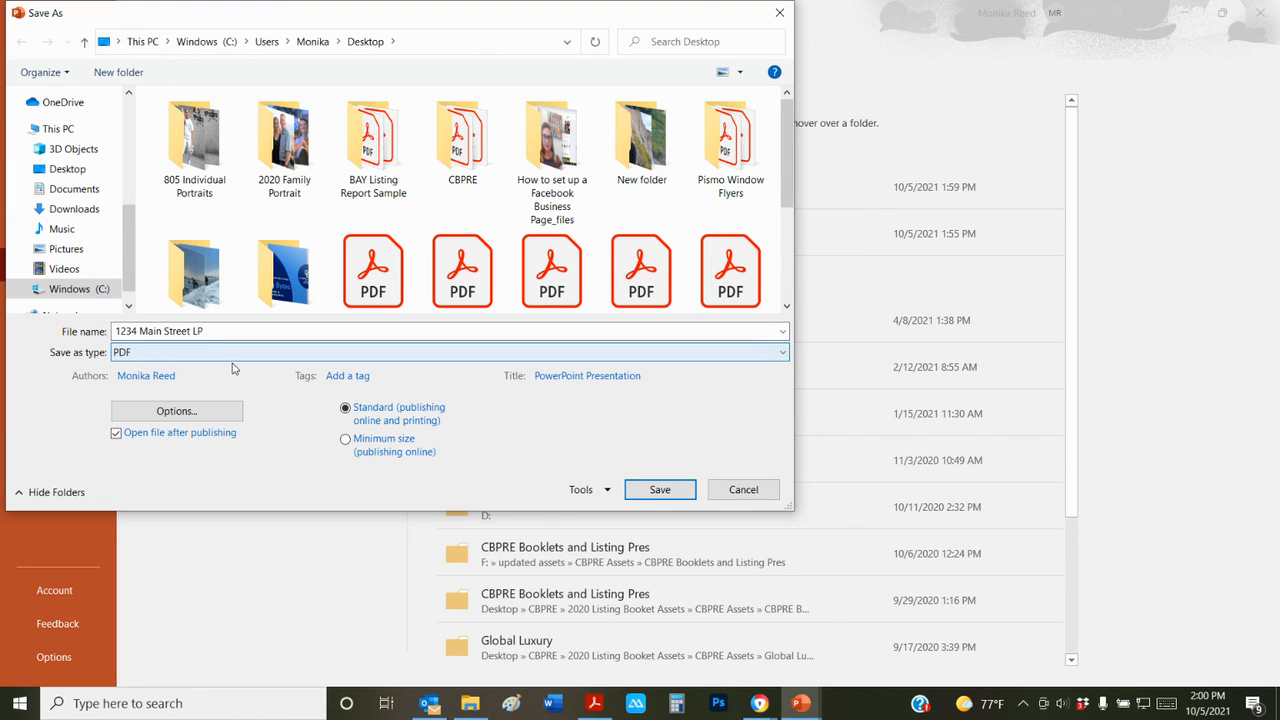
pyautogui.click(652, 490)
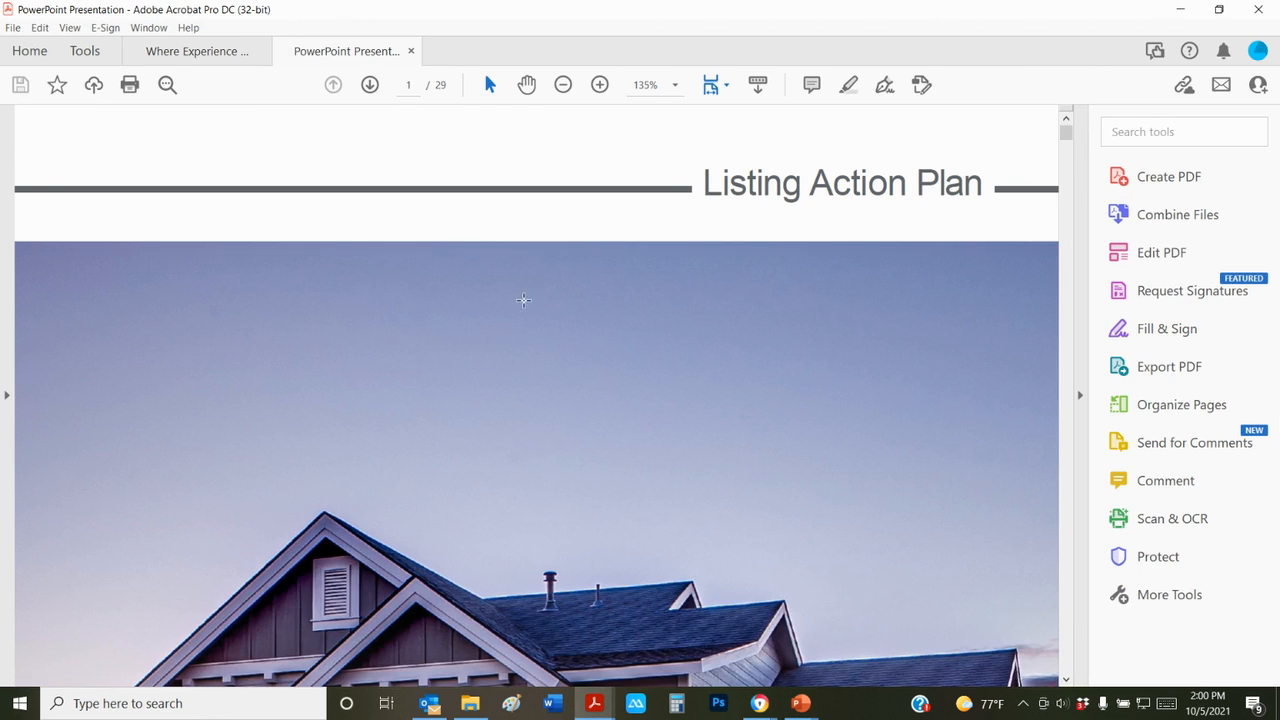
# Zoom the PDF out, switch to Two Page View, and scroll to the page 6 spread
pyautogui.click(563, 85)
pyautogui.click(563, 85)
pyautogui.click(563, 85)
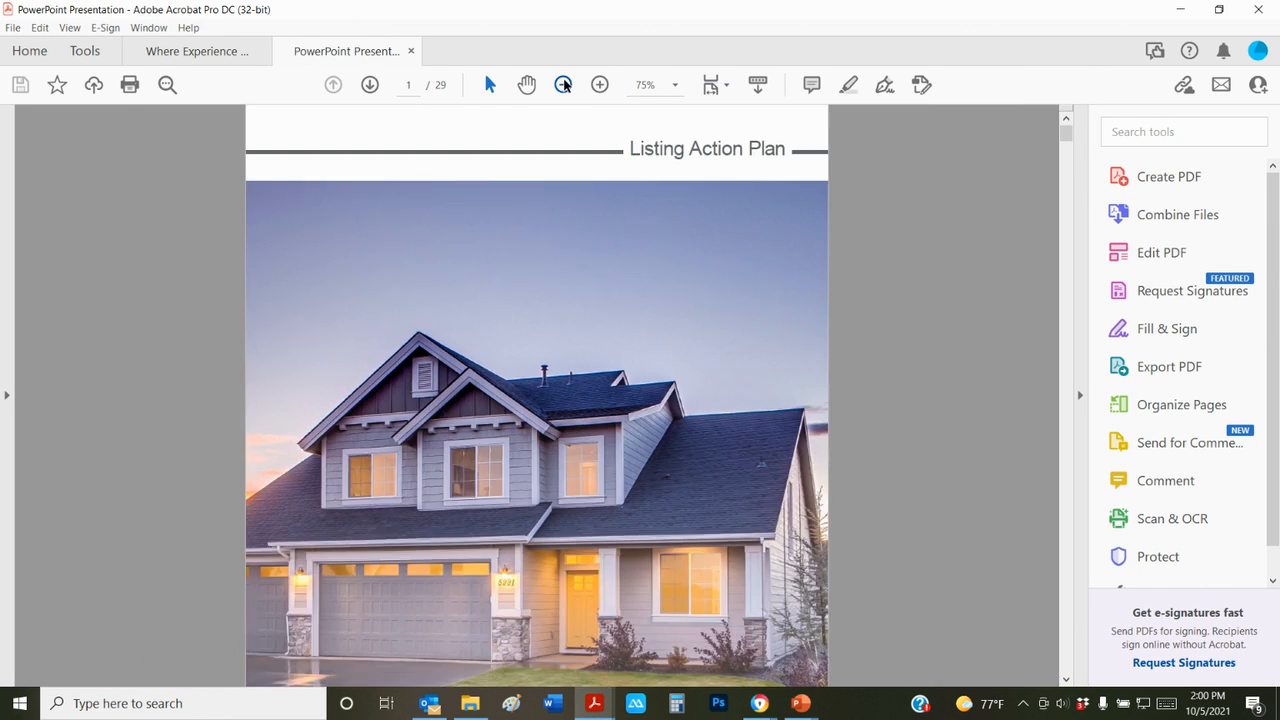
pyautogui.click(563, 85)
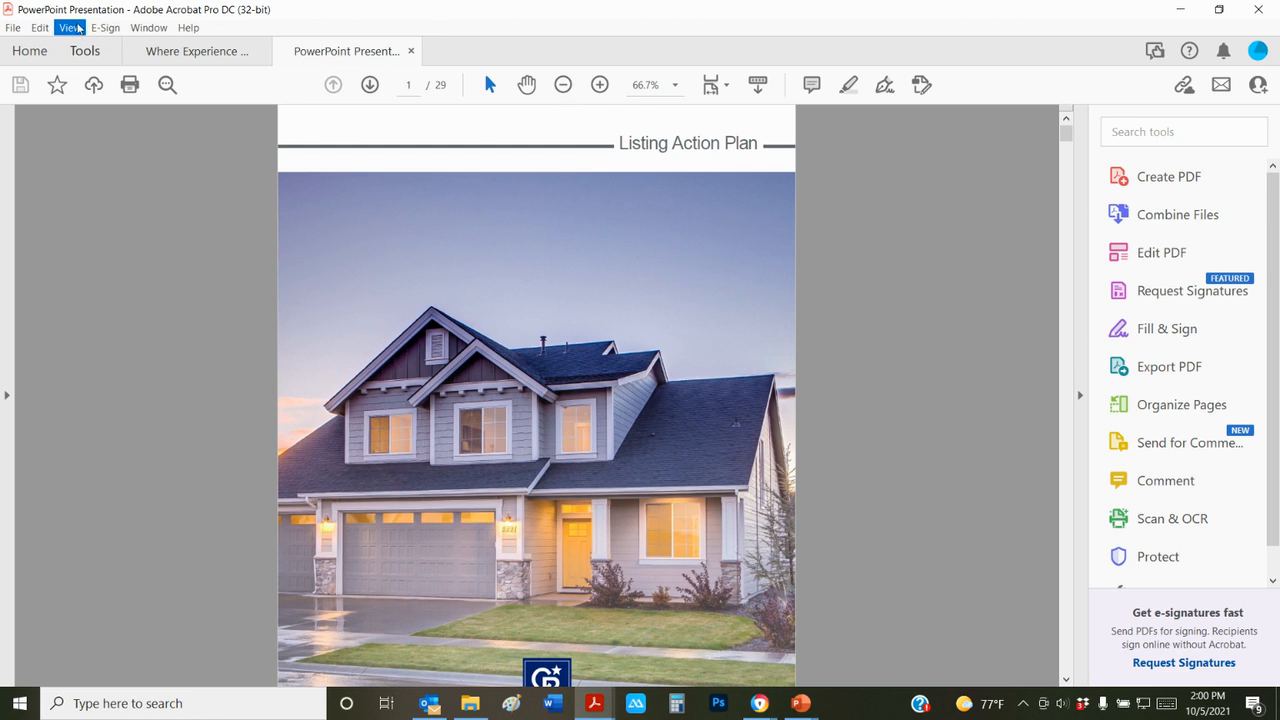
pyautogui.click(69, 27)
pyautogui.moveTo(90, 116)
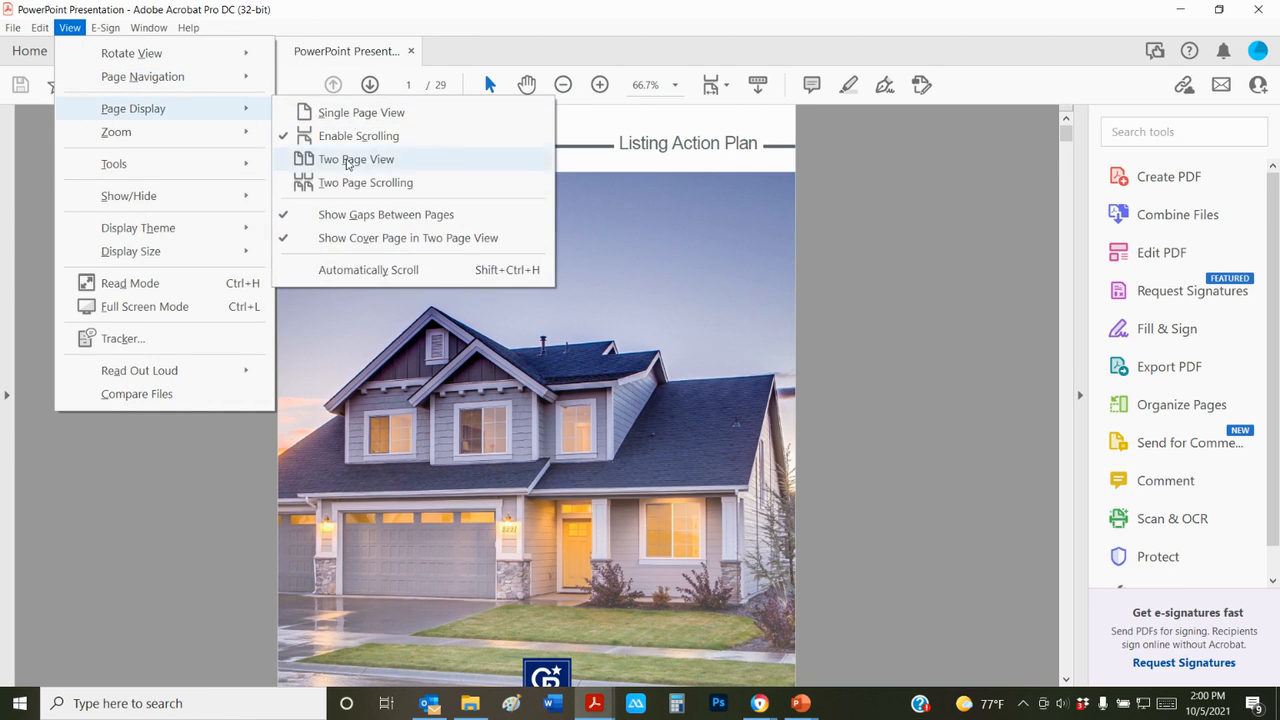
pyautogui.click(356, 159)
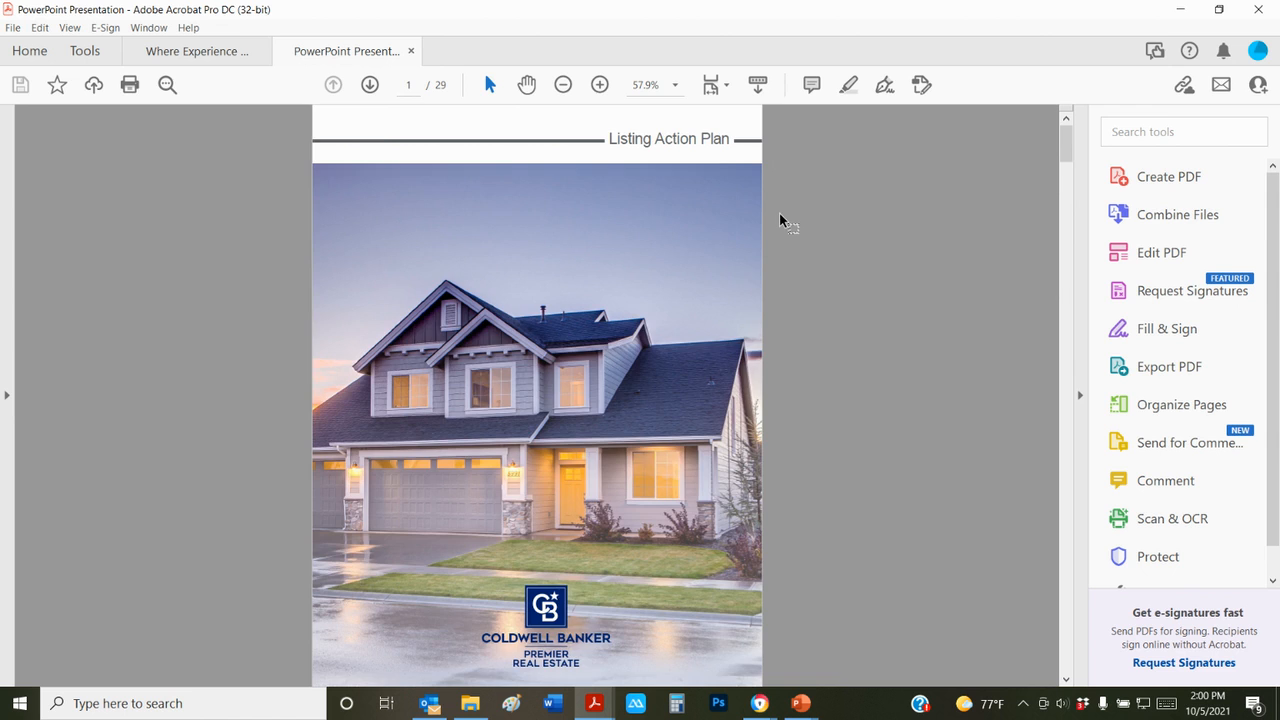
pyautogui.scroll(-1, 780, 218)
pyautogui.scroll(-1, 610, 284)
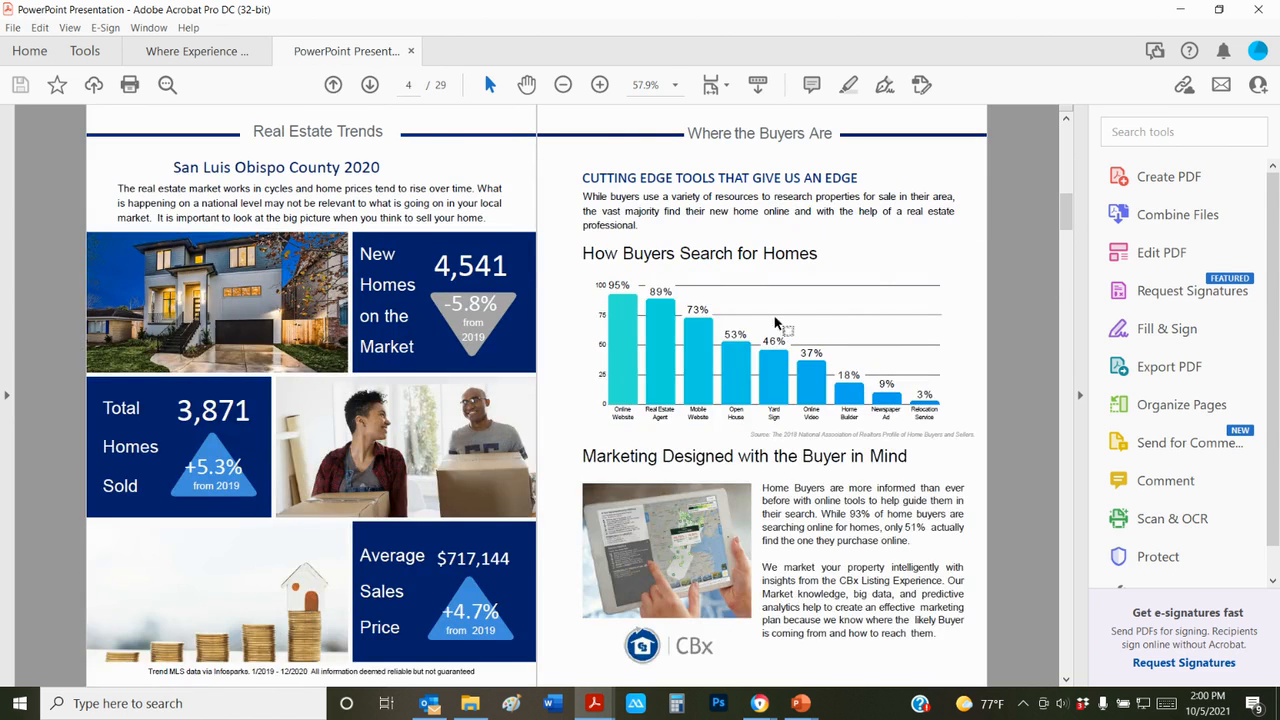
pyautogui.scroll(-1, 548, 342)
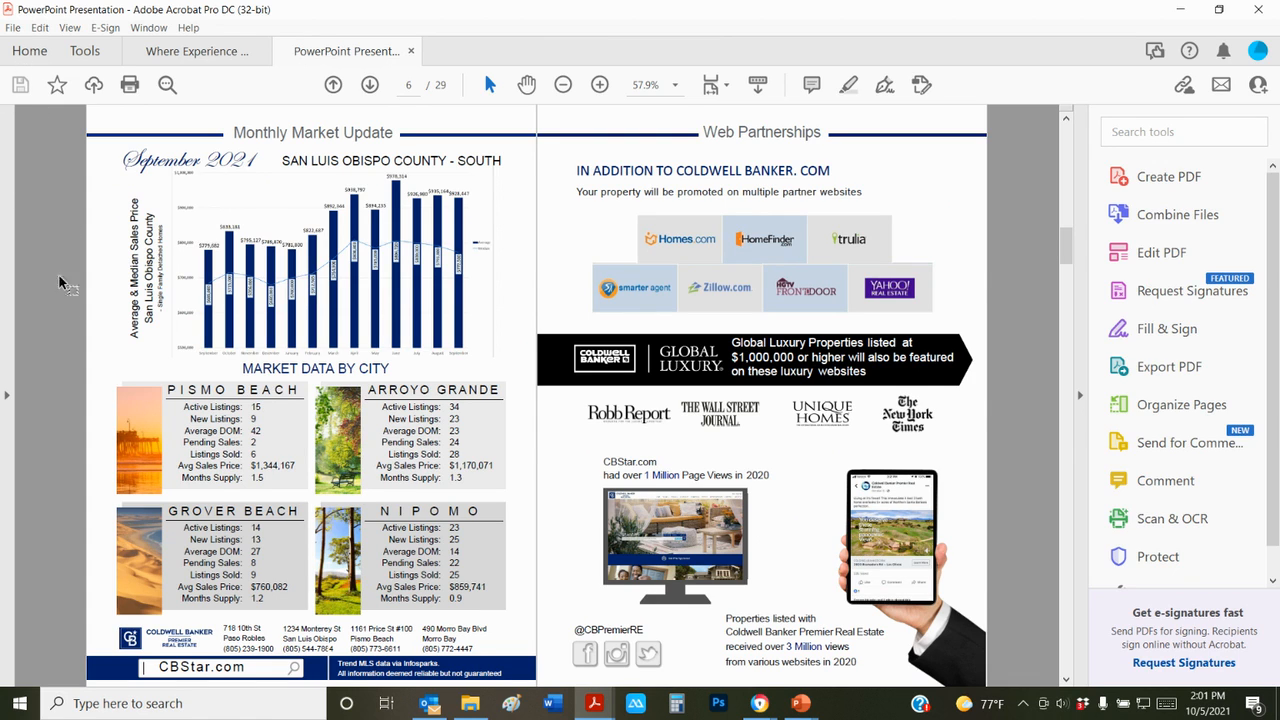
# Delete page 5, Where the Buyers Are, via the Page Thumbnails panel
pyautogui.click(8, 397)
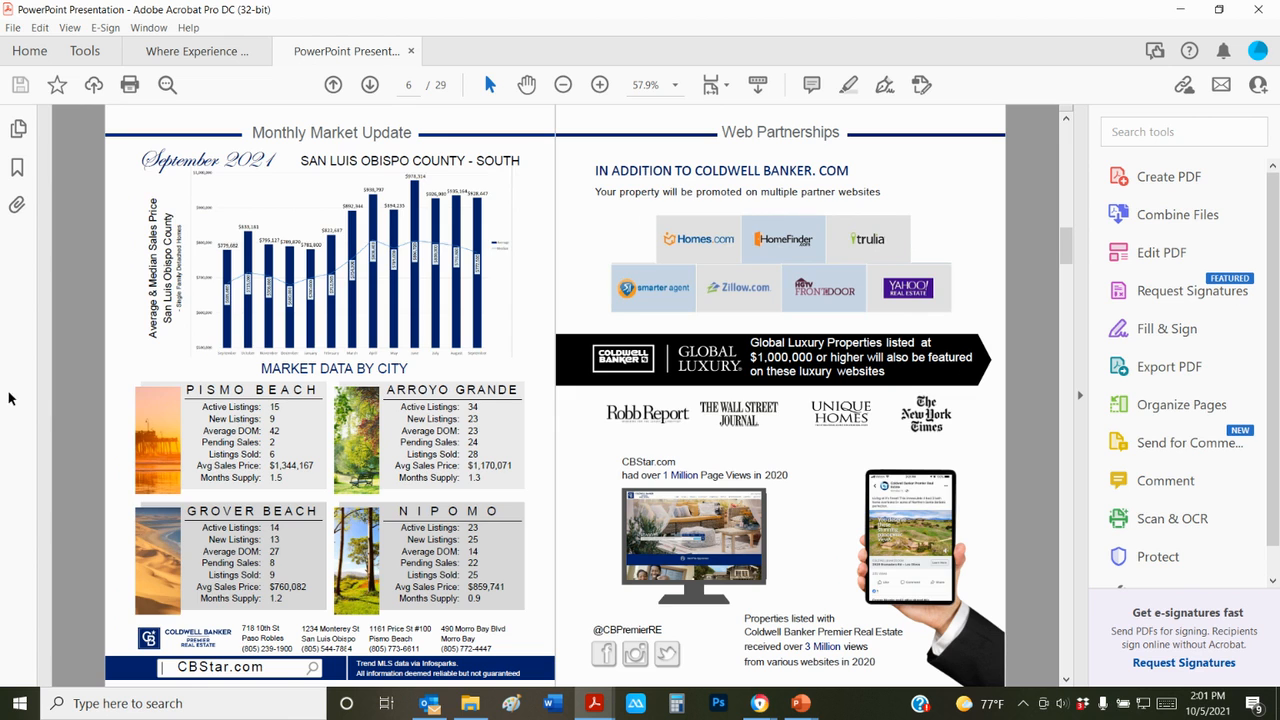
pyautogui.click(20, 132)
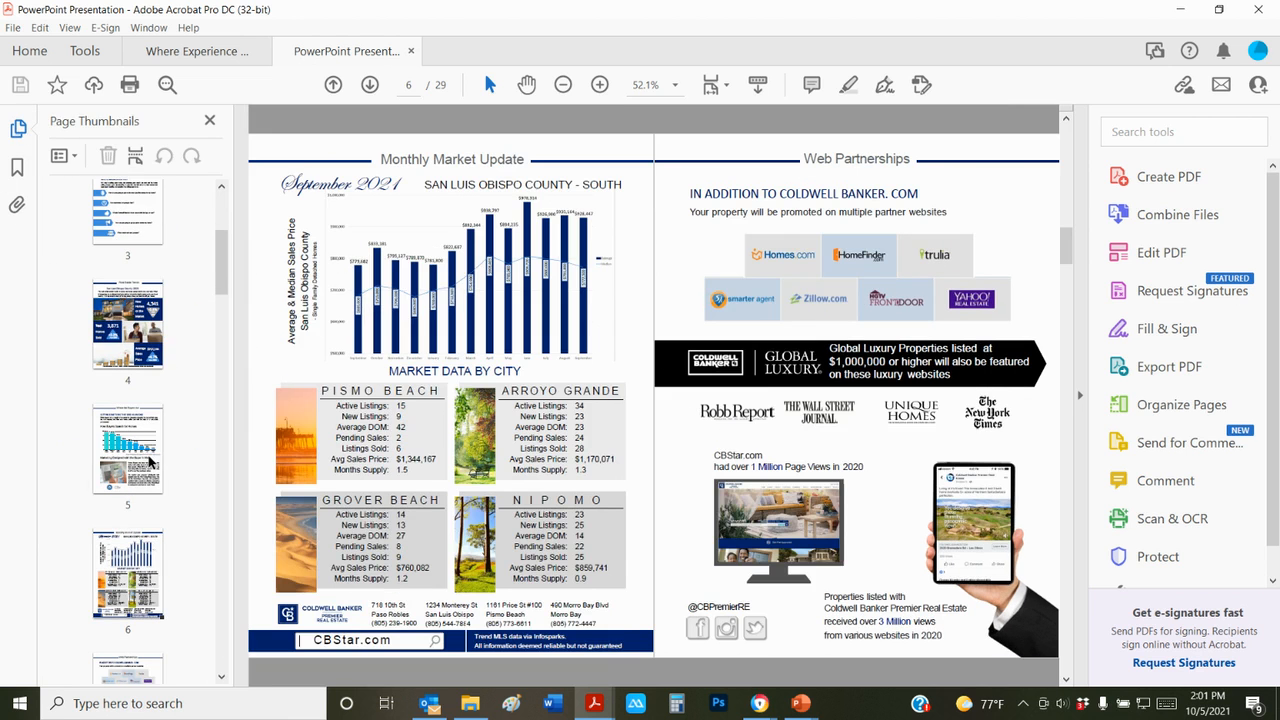
pyautogui.rightClick(145, 428)
pyautogui.click(212, 328)
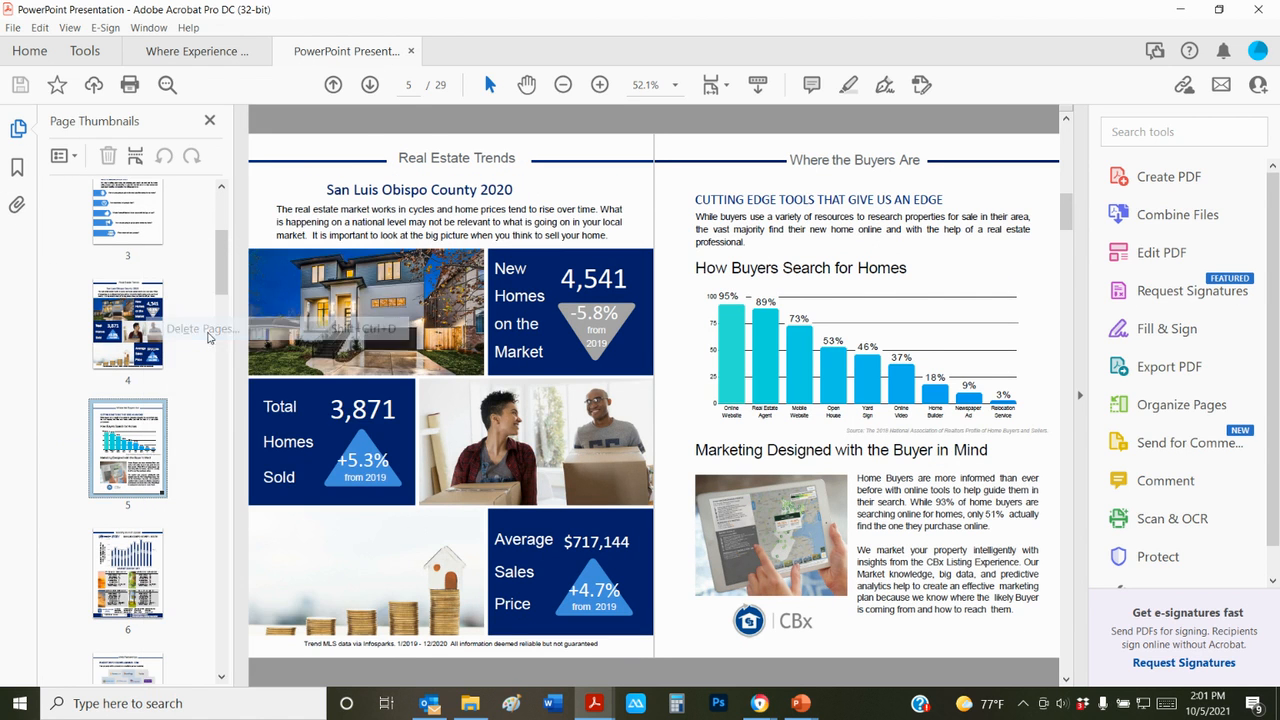
pyautogui.click(621, 390)
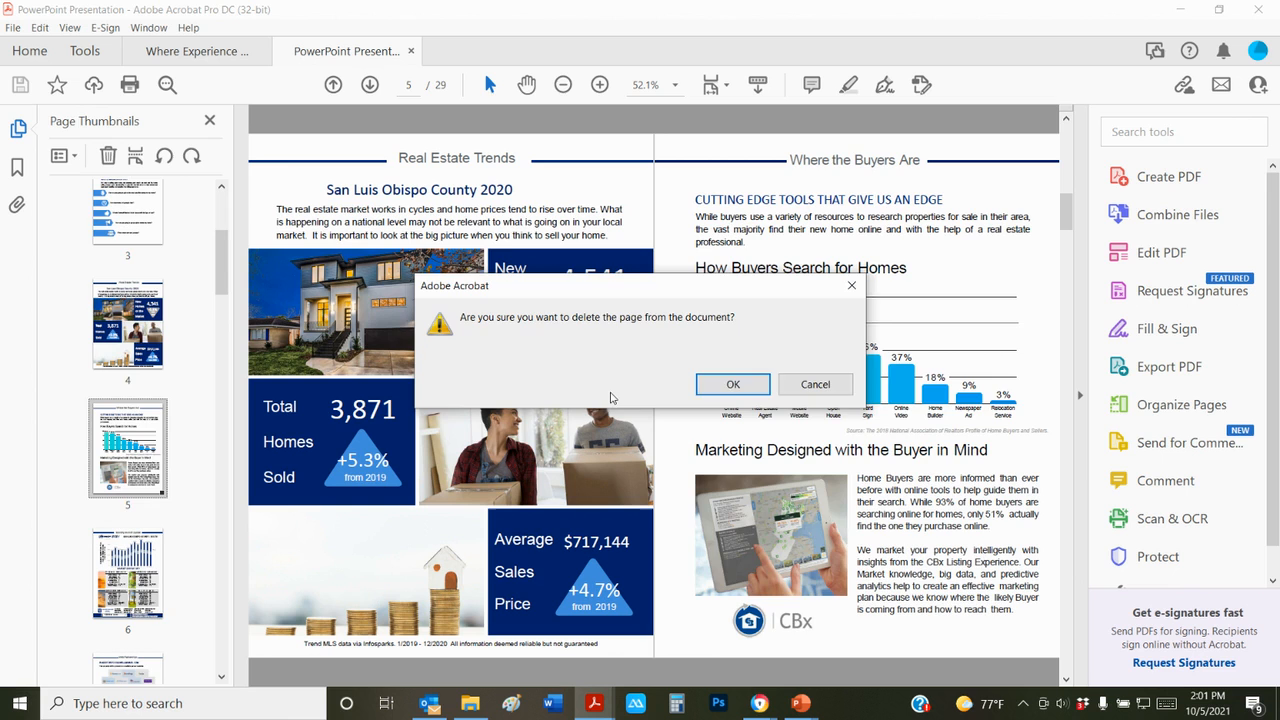
pyautogui.click(733, 385)
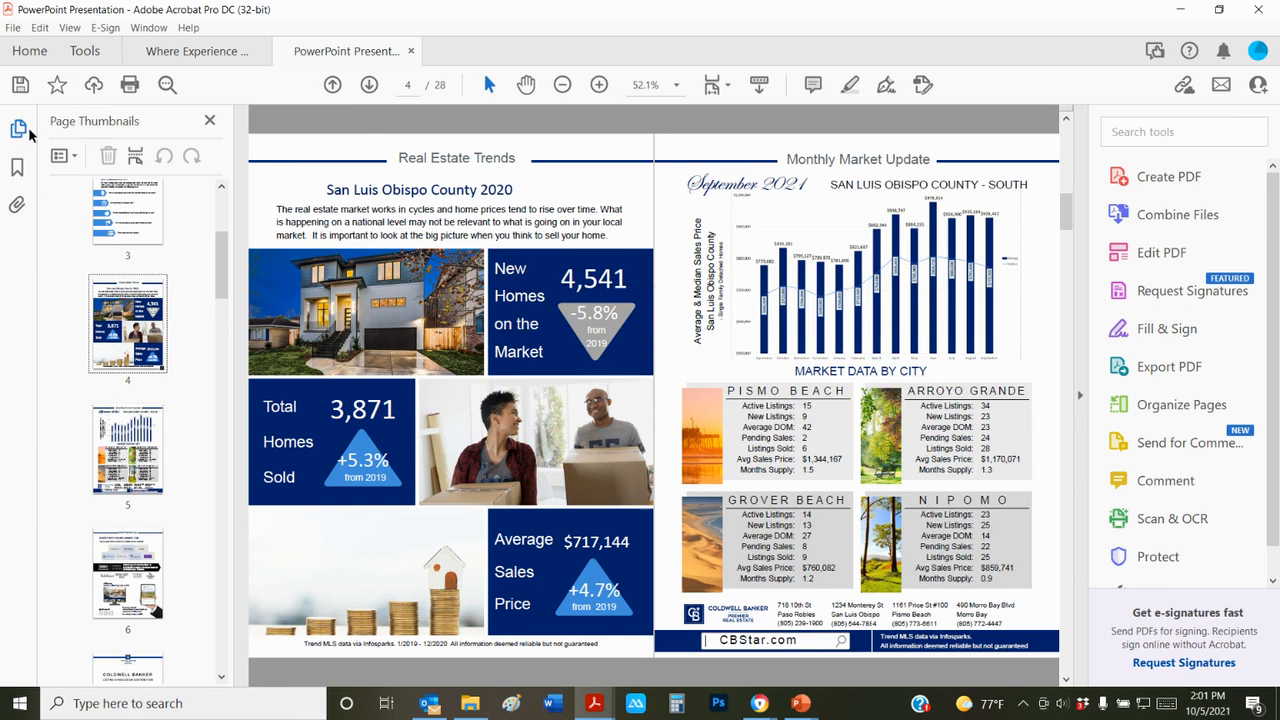
pyautogui.click(18, 129)
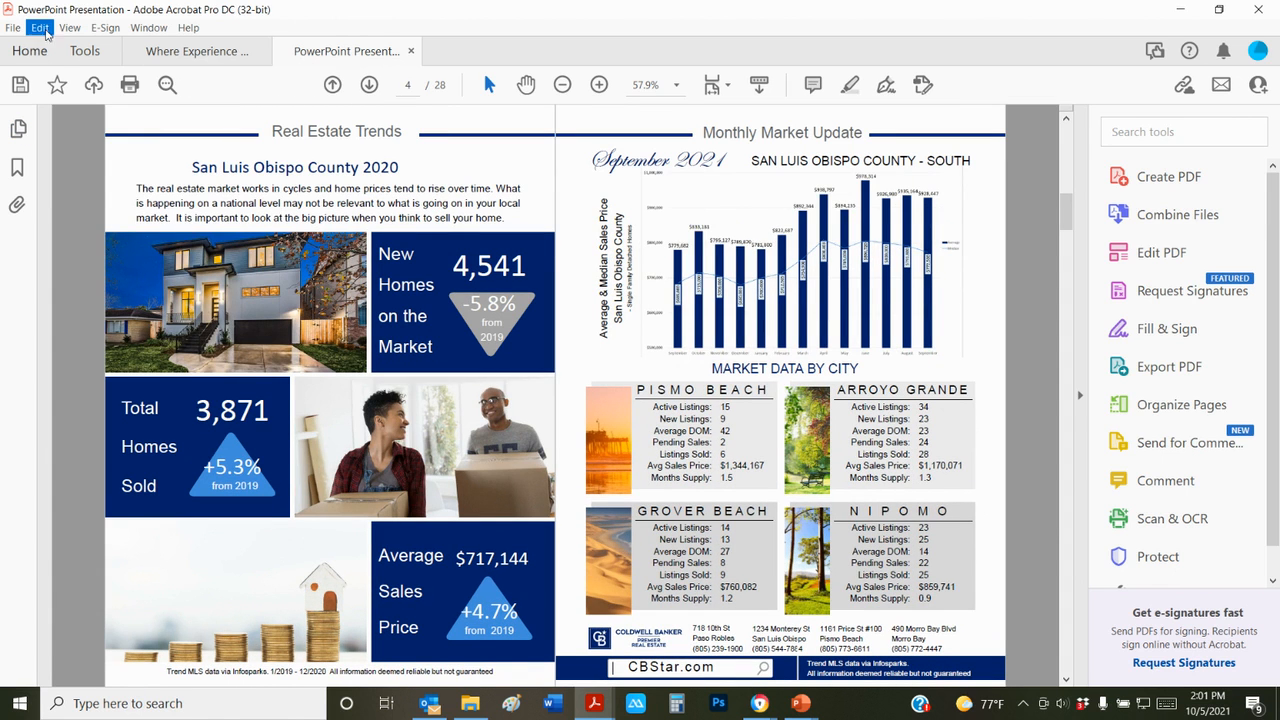
# Start printing the PDF from the File menu
pyautogui.click(40, 27)
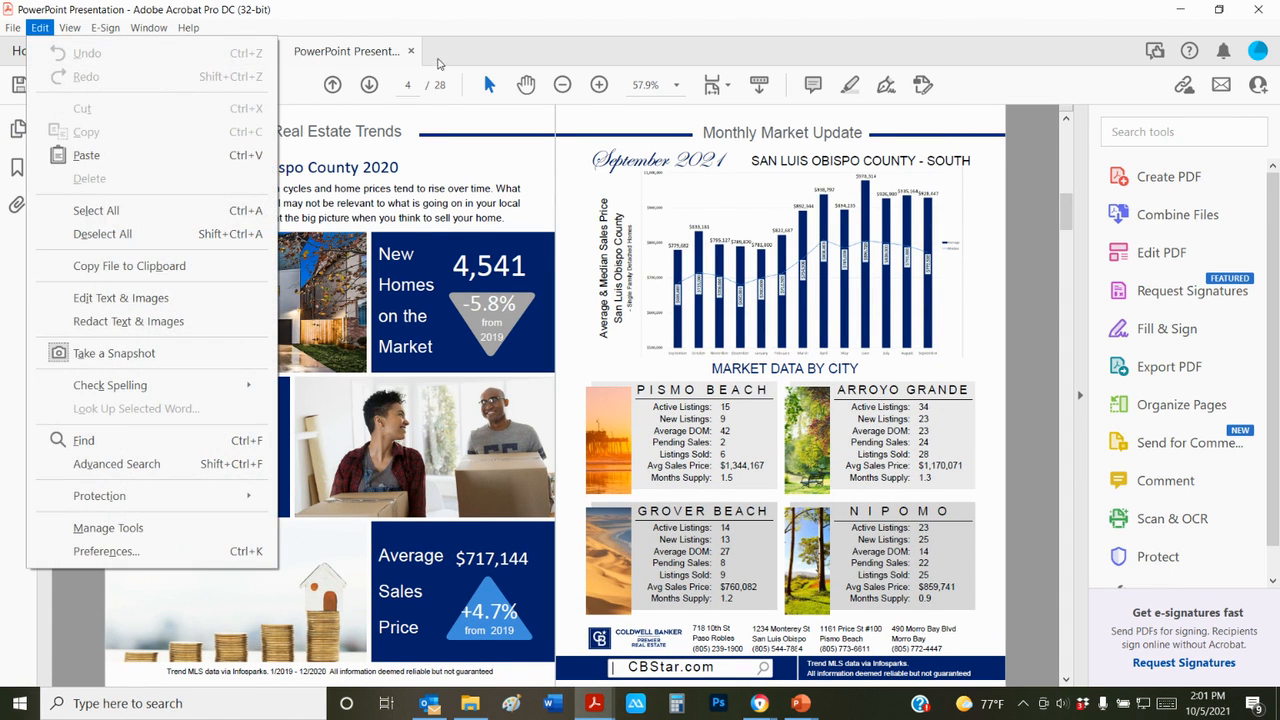
pyautogui.click(1026, 218)
pyautogui.click(13, 27)
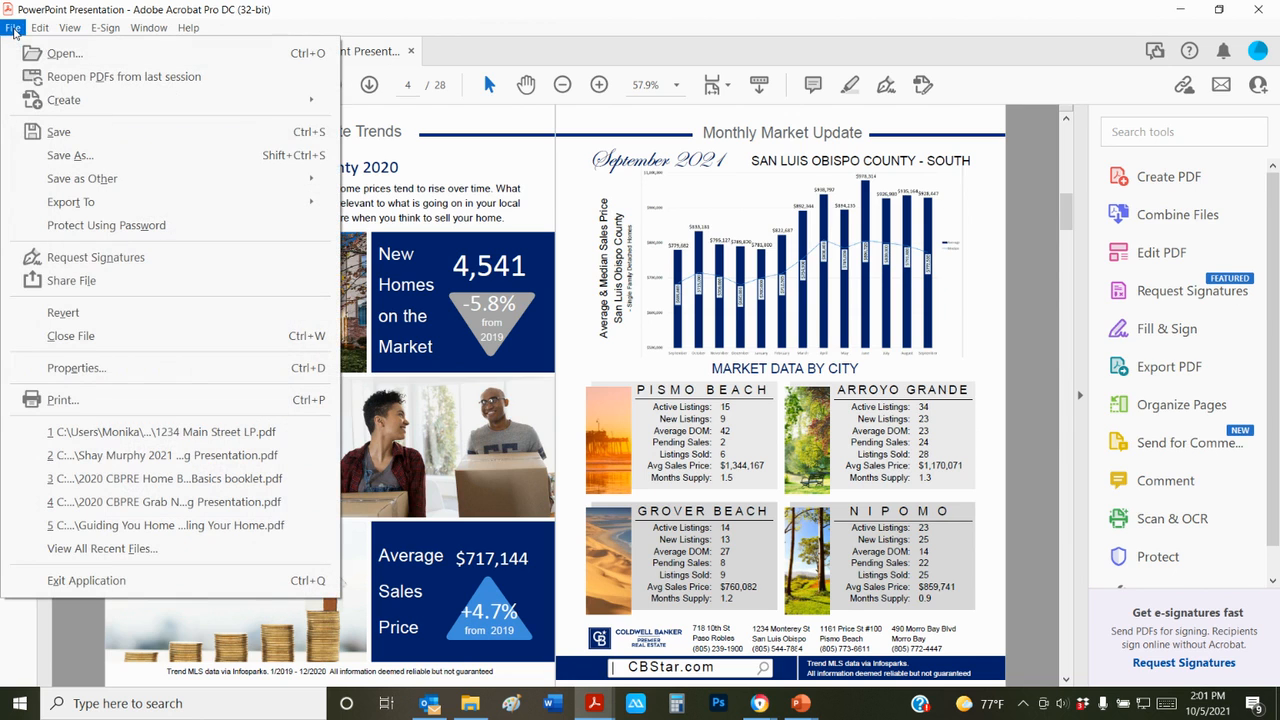
pyautogui.click(52, 398)
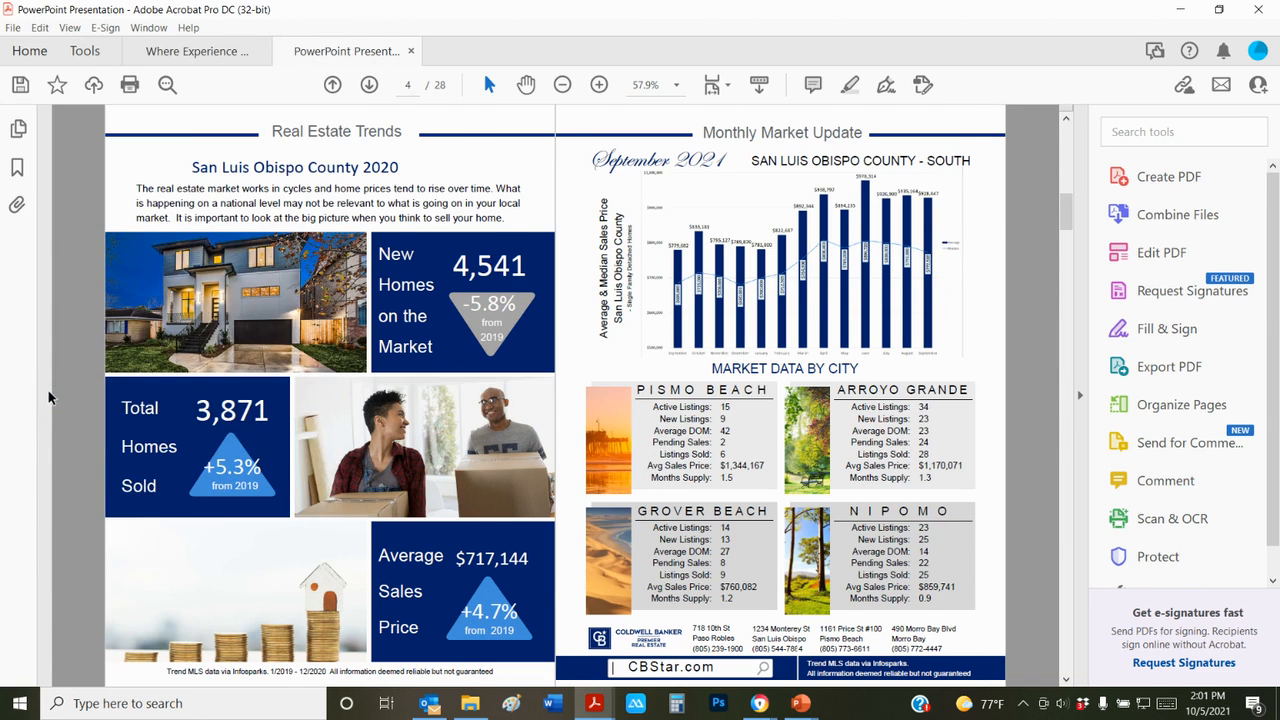
# Select the Ricoh C3000 Pismo printer and set its document size to 11 x 17
pyautogui.click(524, 146)
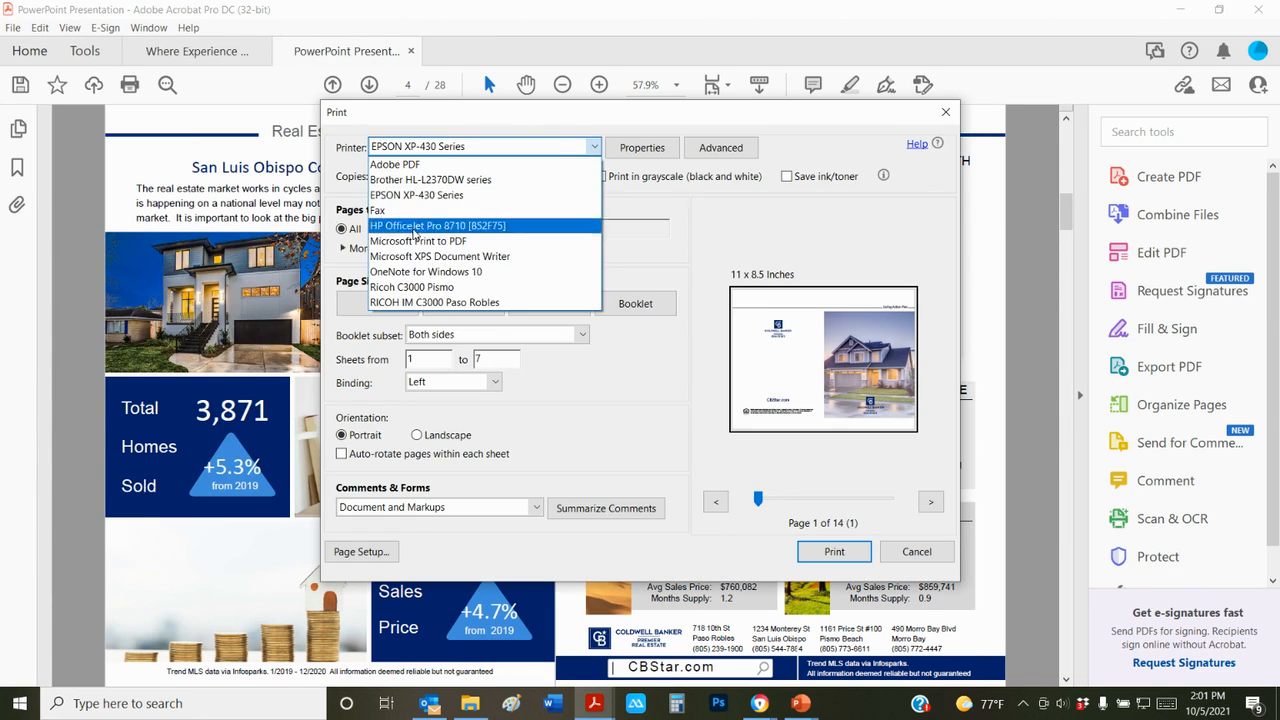
pyautogui.click(413, 288)
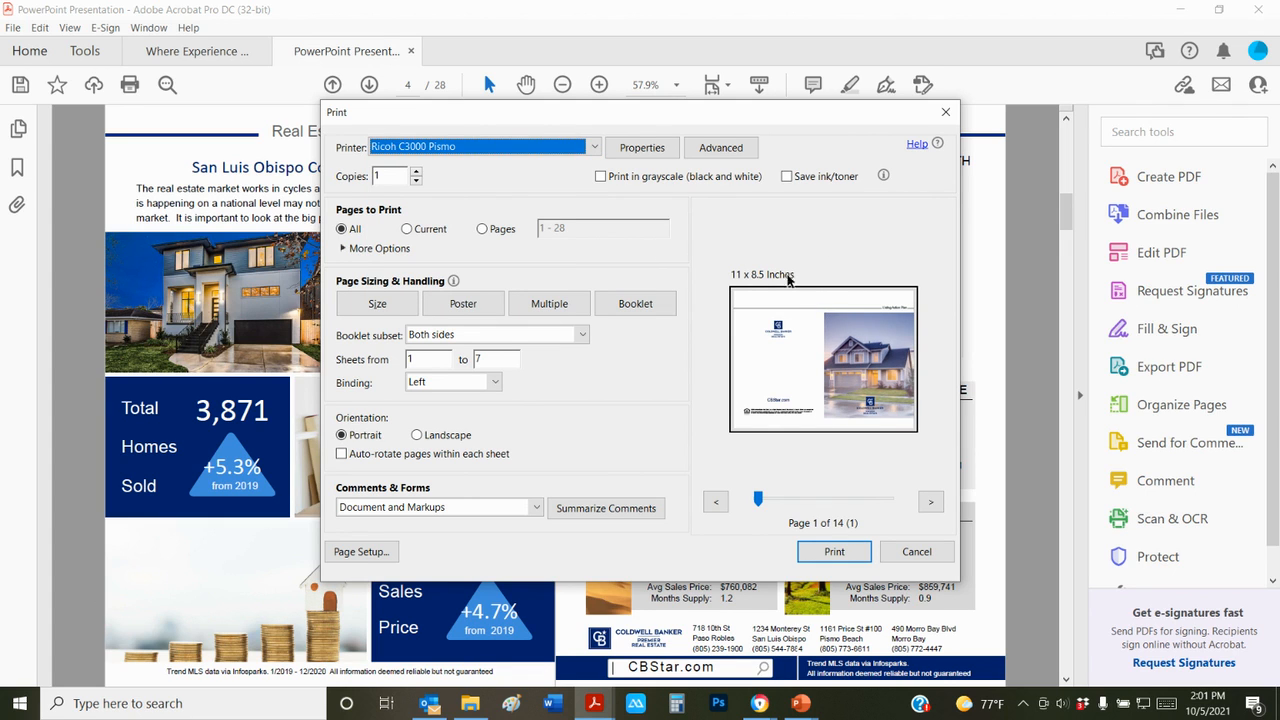
pyautogui.click(657, 150)
pyautogui.click(706, 234)
pyautogui.scroll(1, 712, 250)
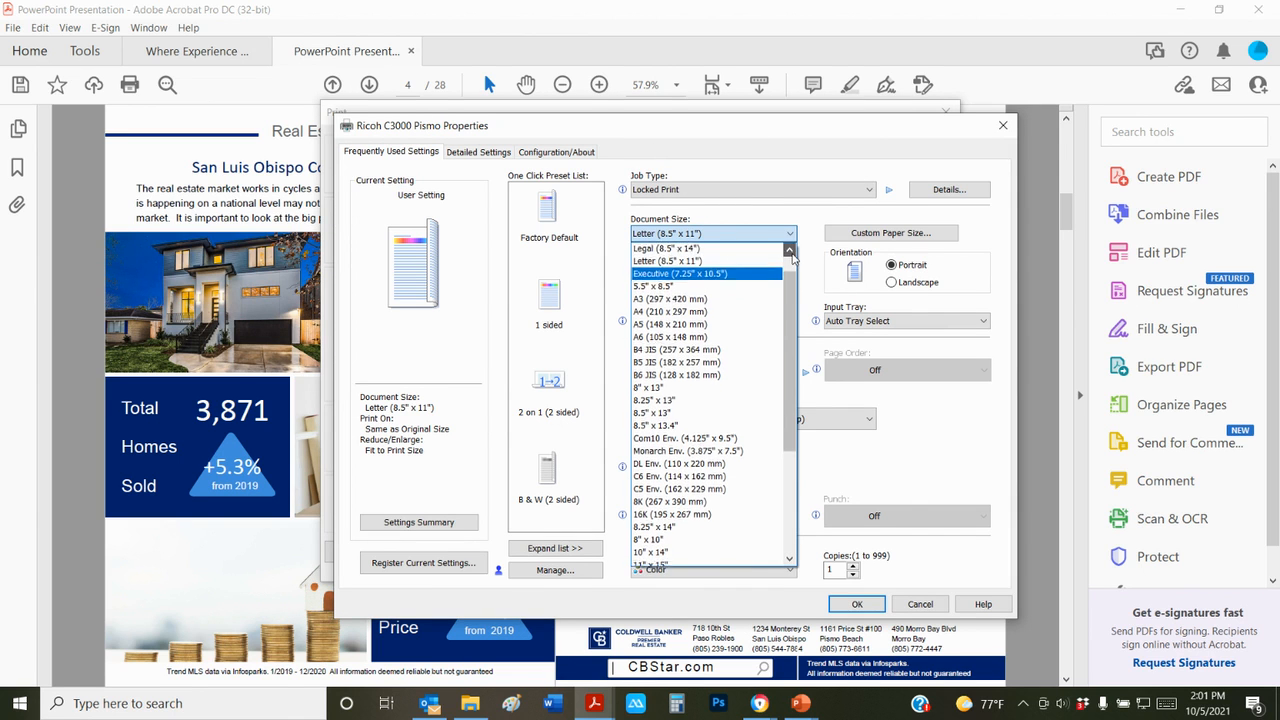
pyautogui.click(716, 253)
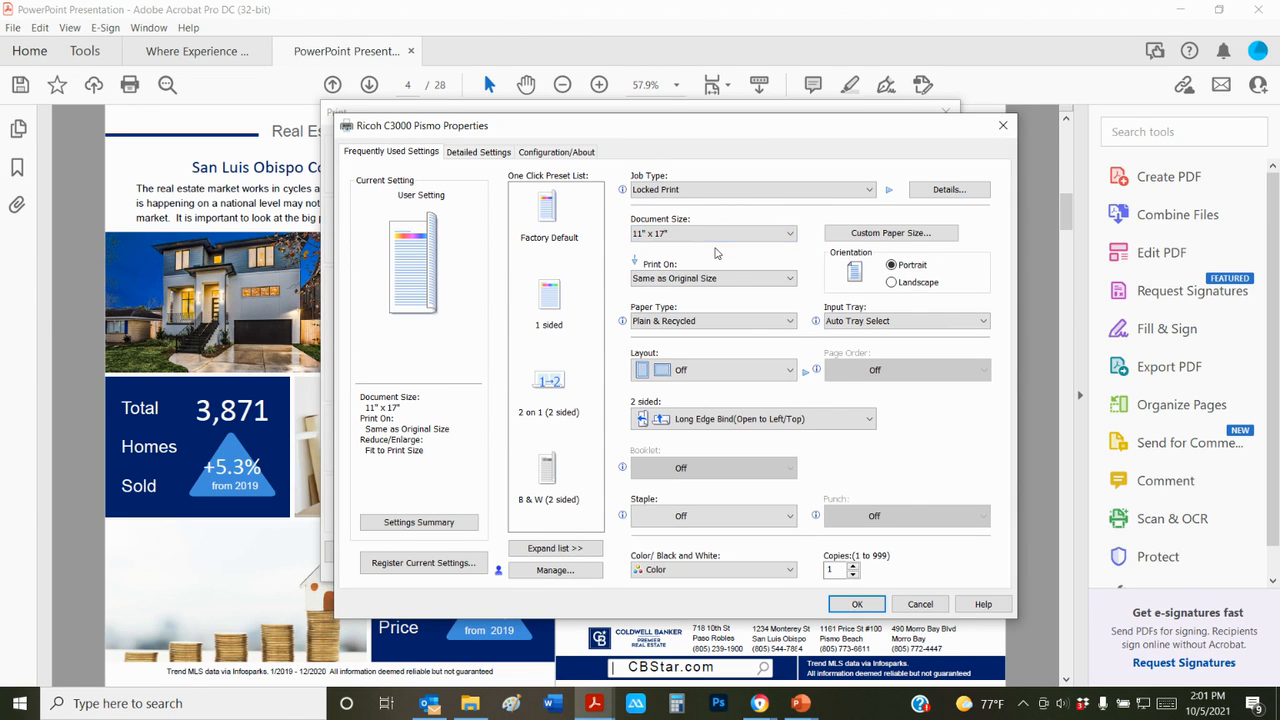
# Set stapling to 2 at Center, apply the printer settings, and preview the next booklet sheet
pyautogui.click(777, 516)
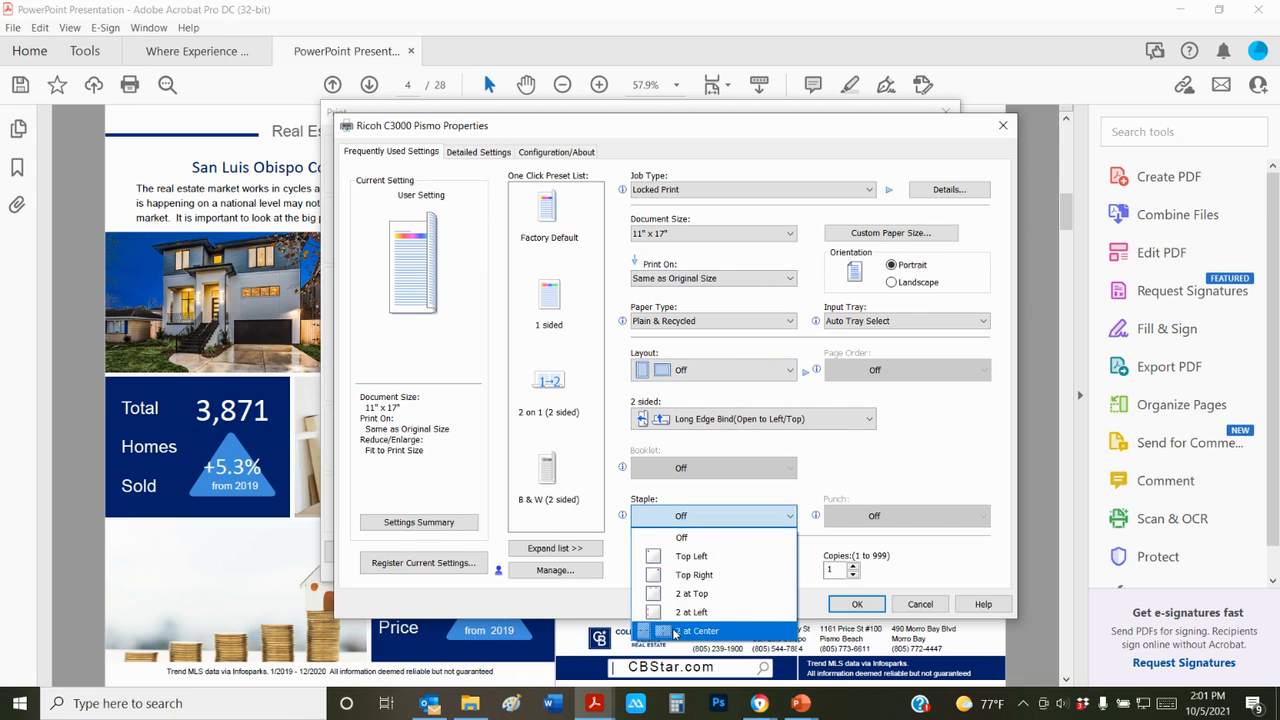
pyautogui.click(675, 631)
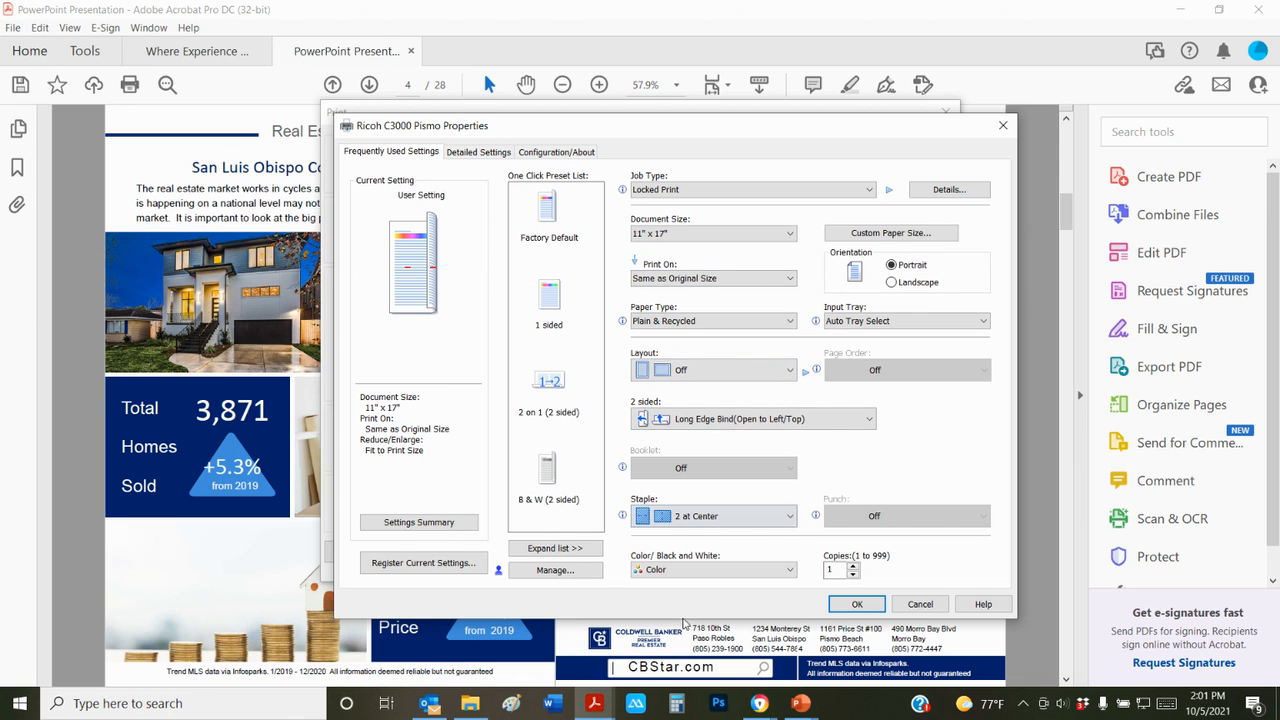
pyautogui.click(857, 606)
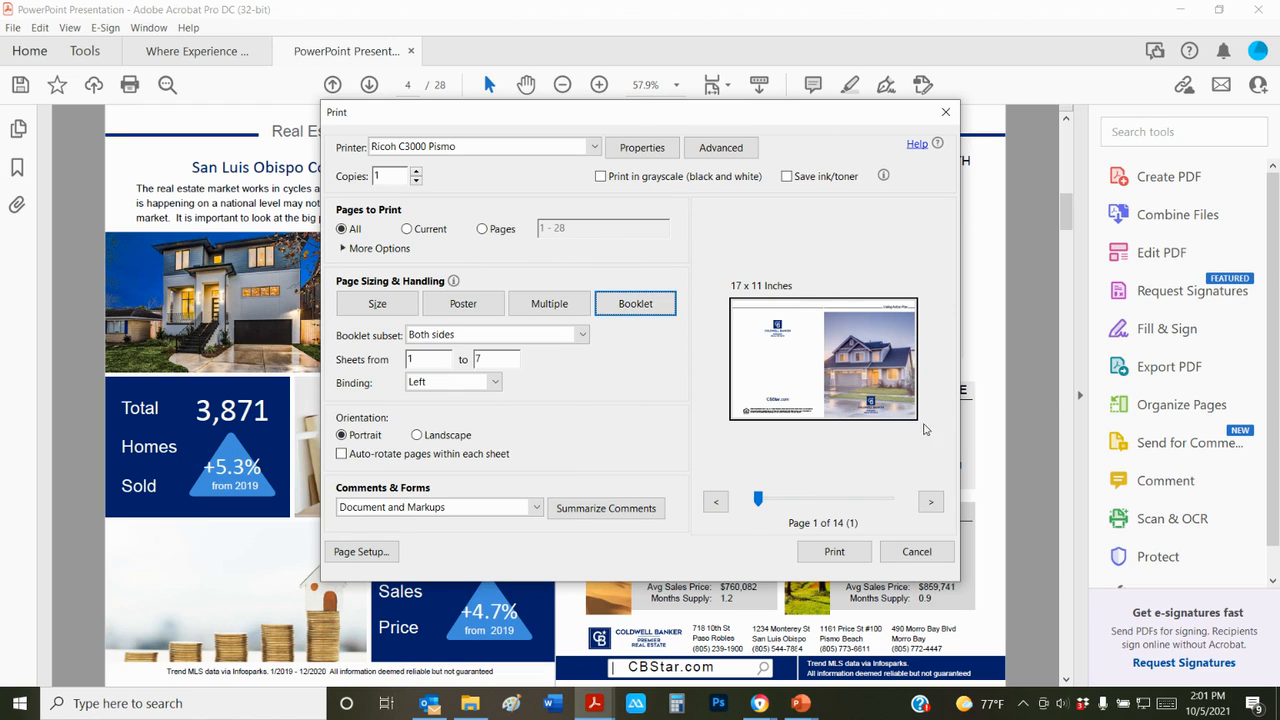
pyautogui.click(931, 501)
# Return to sheet 1, dismiss the maintenance reminder, cancel printing, and show the Documents Library in Chrome
pyautogui.click(715, 502)
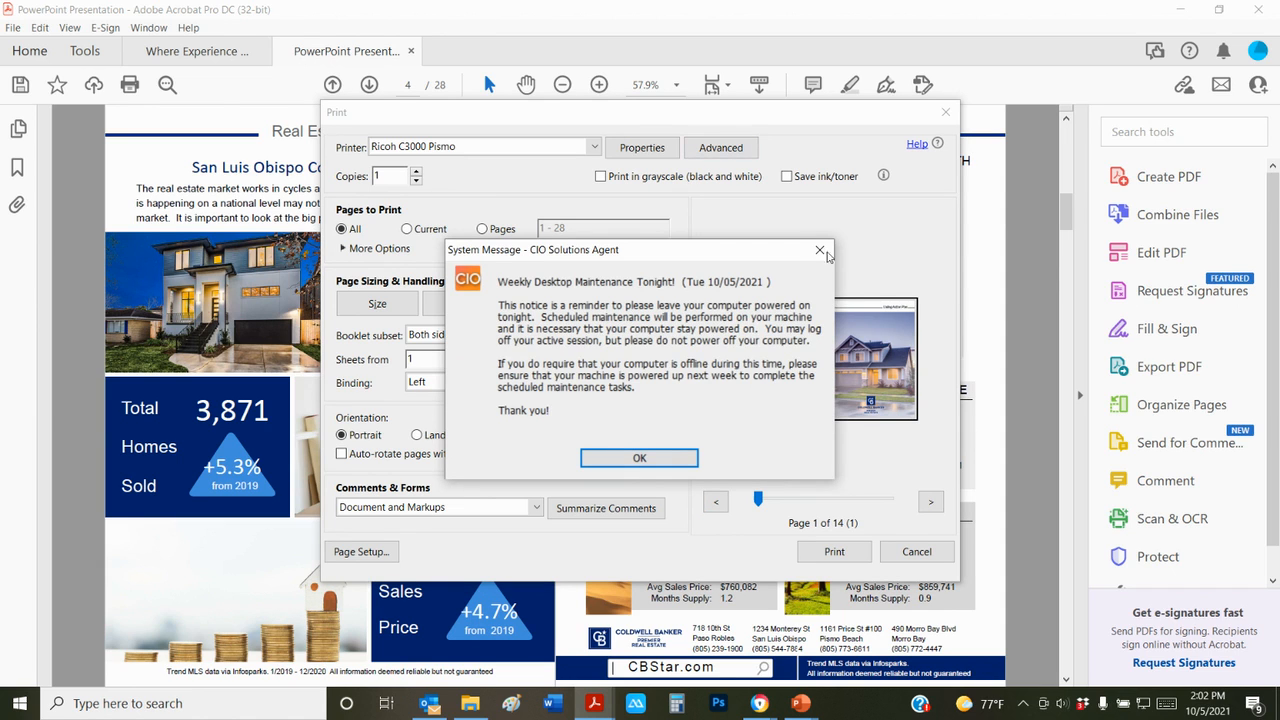
pyautogui.click(822, 250)
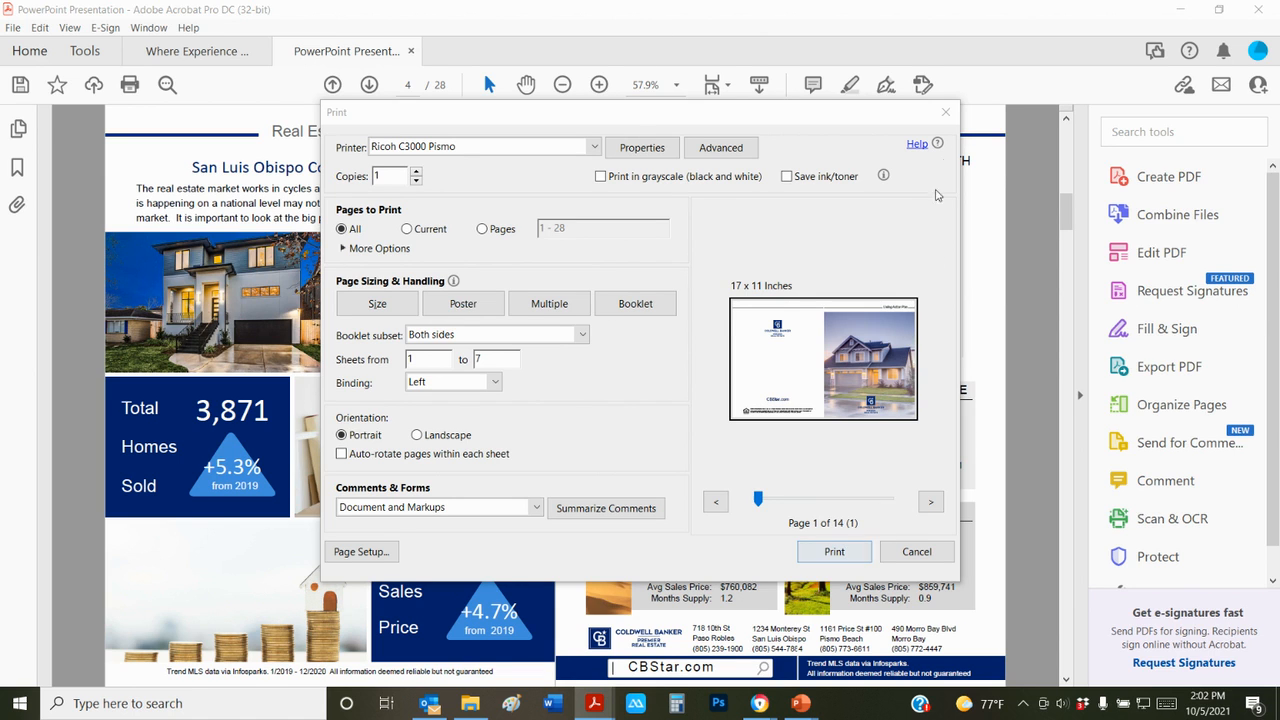
pyautogui.click(946, 113)
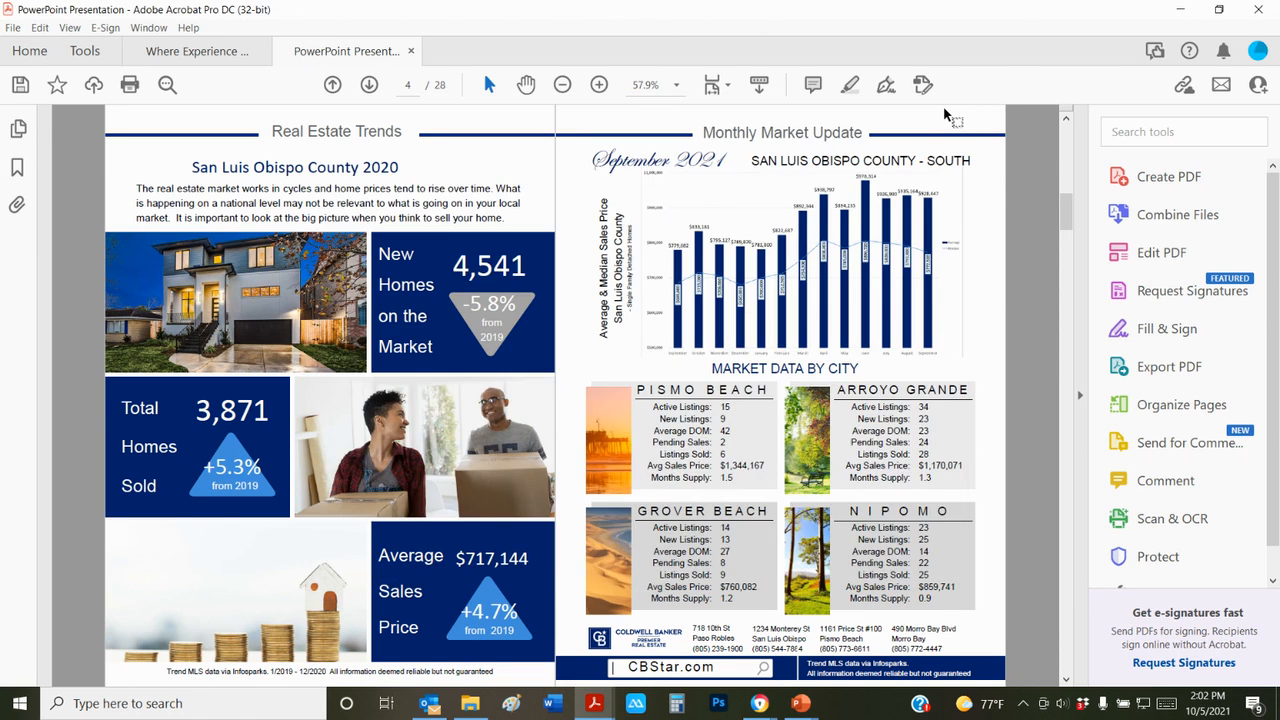
pyautogui.click(757, 706)
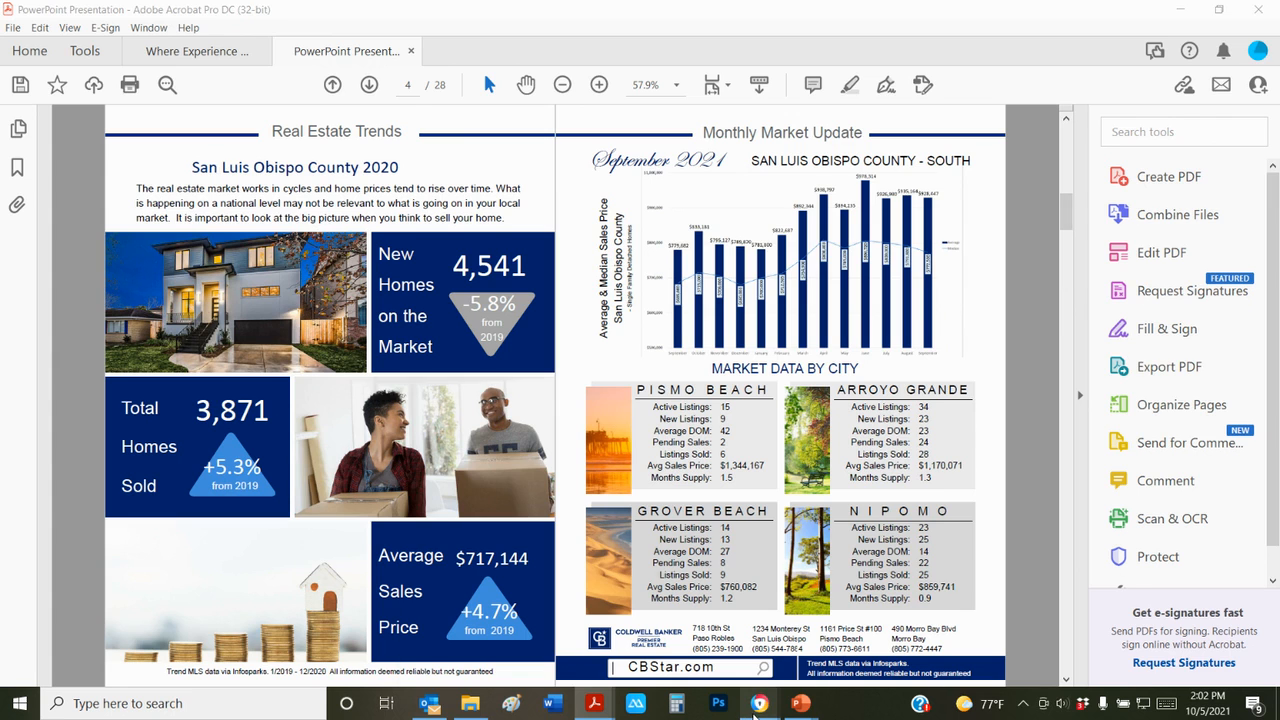
pyautogui.click(711, 650)
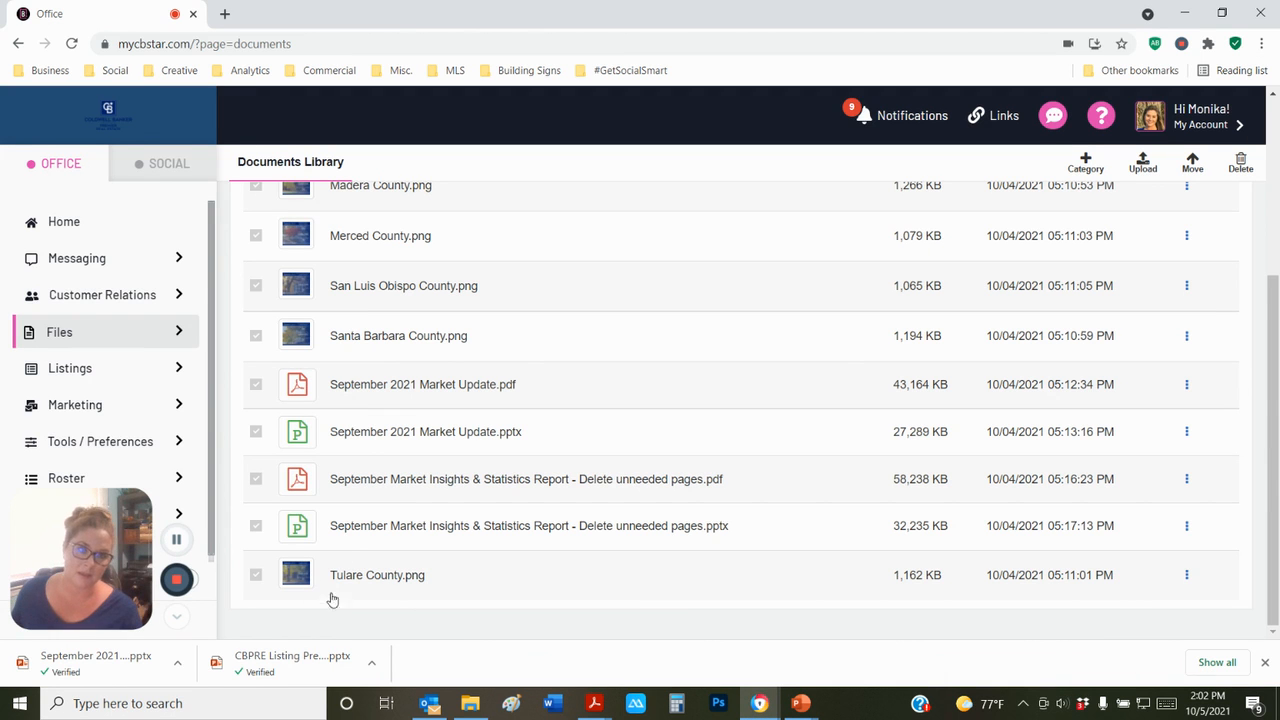